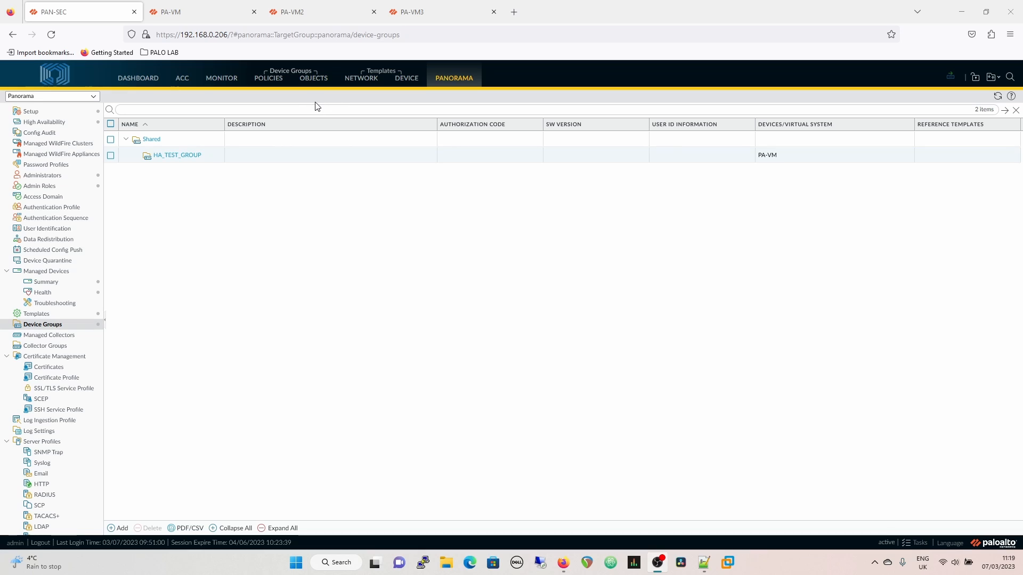
- Look over the Panorama device groups and view the security pre-rules of the HA_TEST_GROUP device group
click(206, 14)
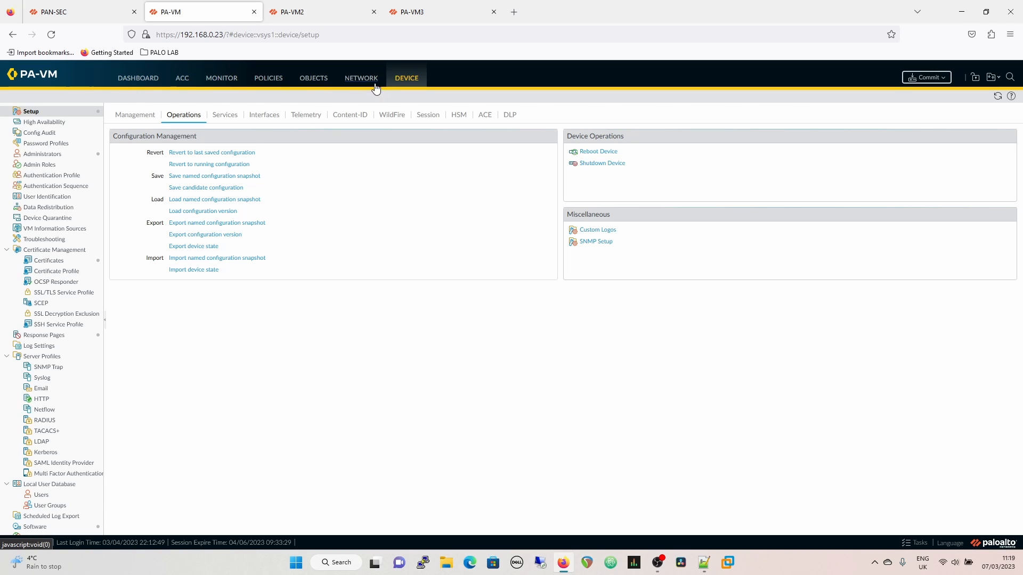
click(82, 11)
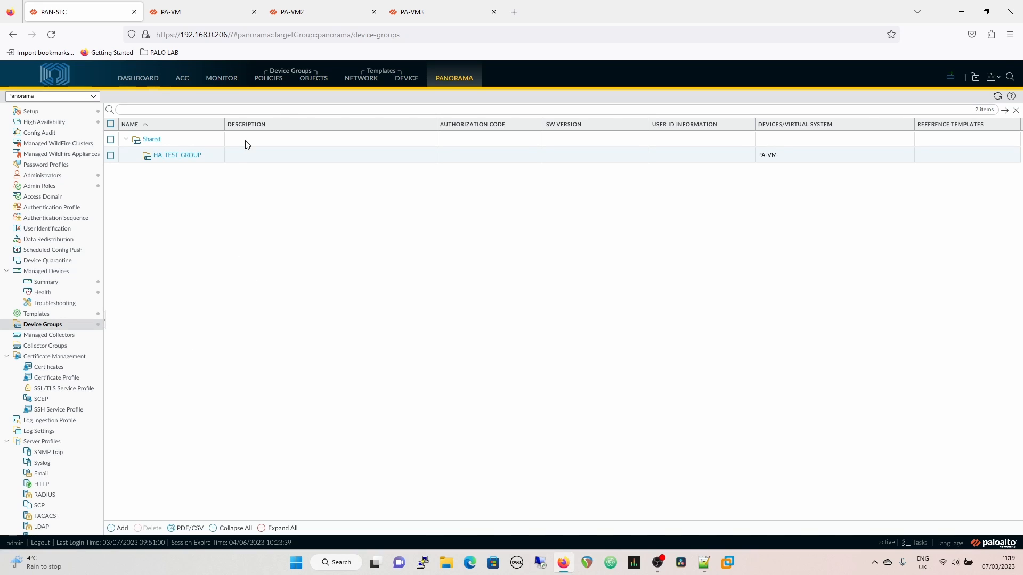
click(272, 84)
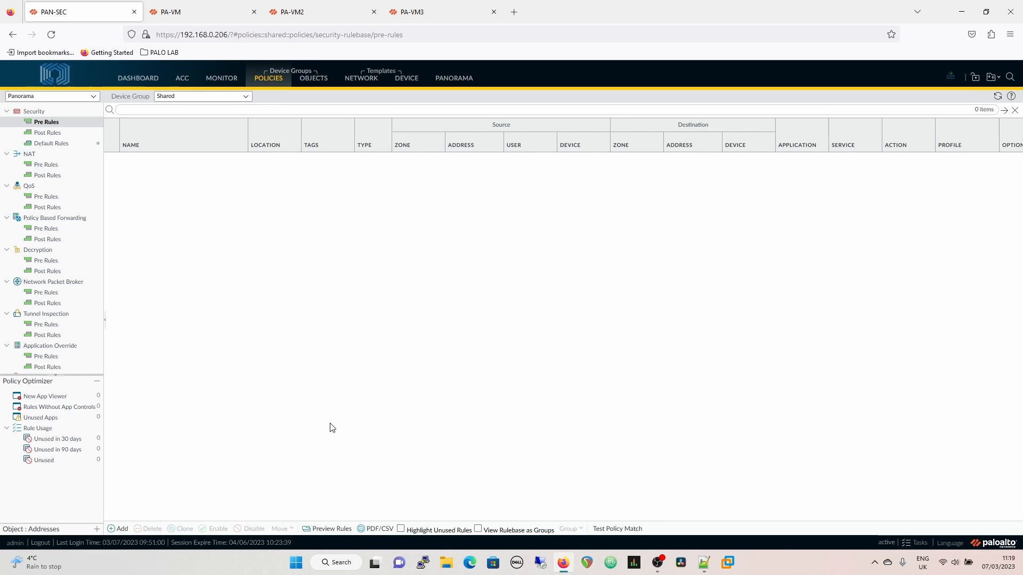
click(456, 81)
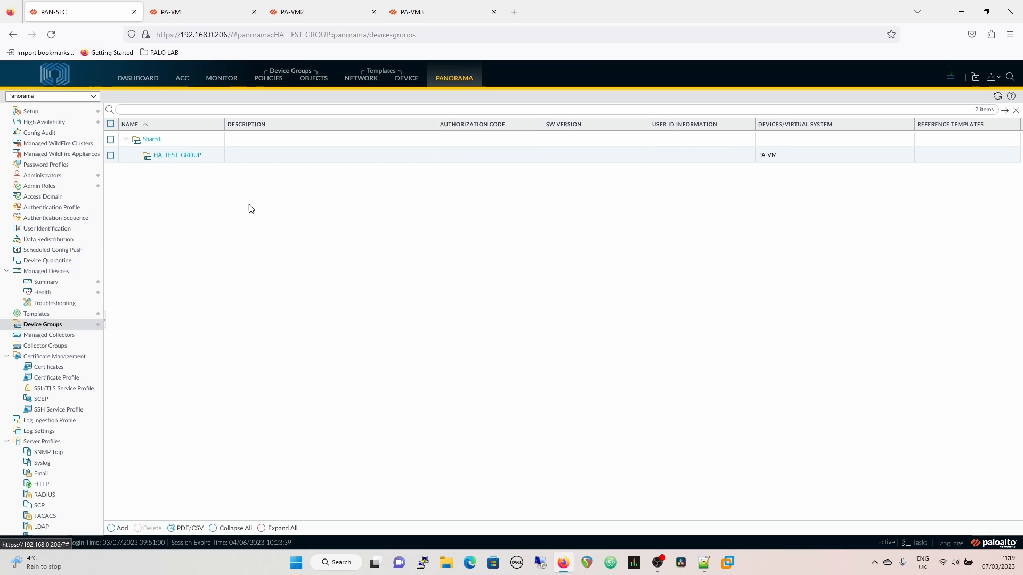
click(268, 80)
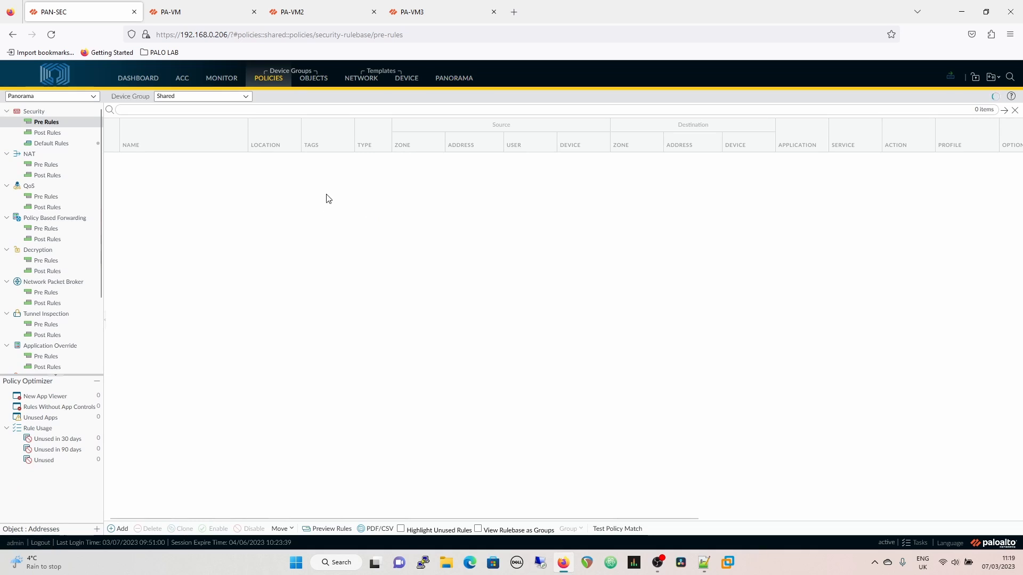
click(246, 100)
click(216, 122)
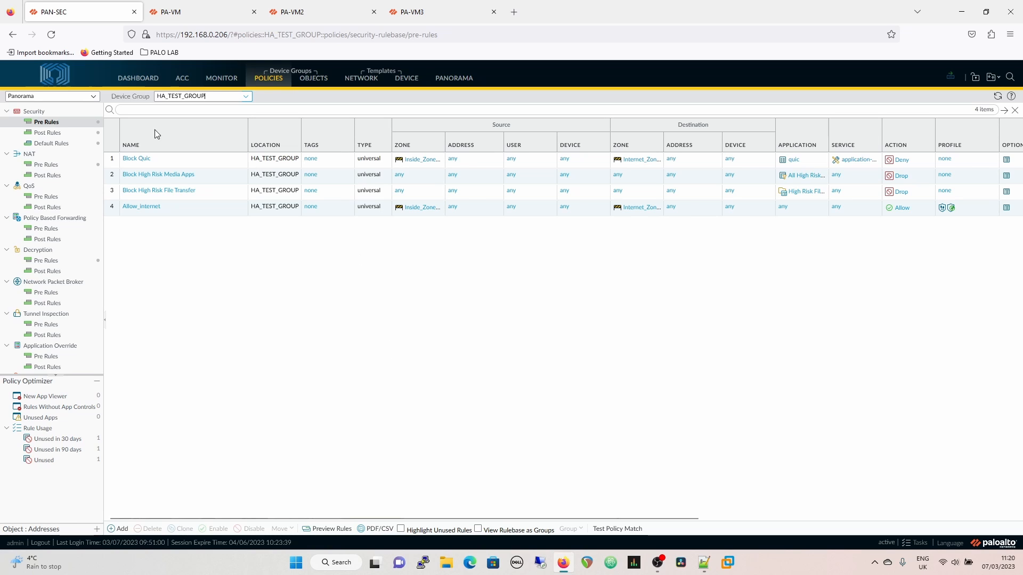
- Add a security pre-rule to the Shared device group named Block SSH, with description "SHARED PRE-RULE Inherited by all child groups"
click(247, 97)
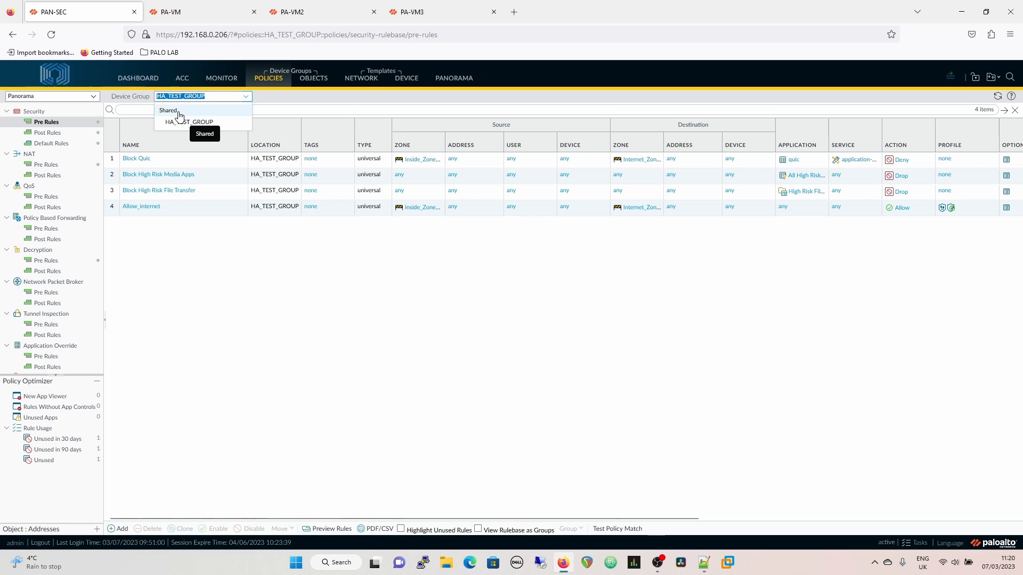
click(179, 110)
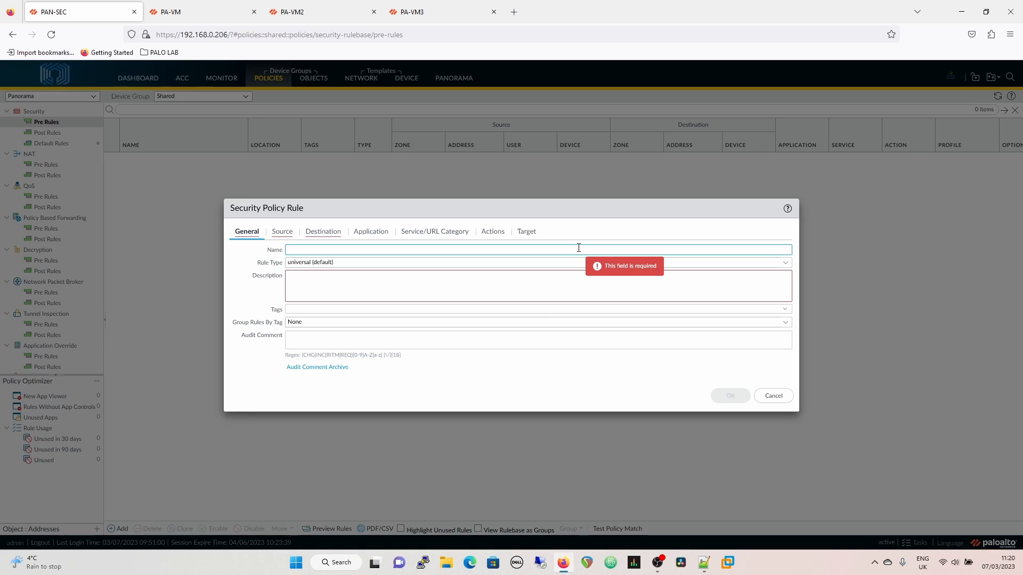
text(Block SSH)
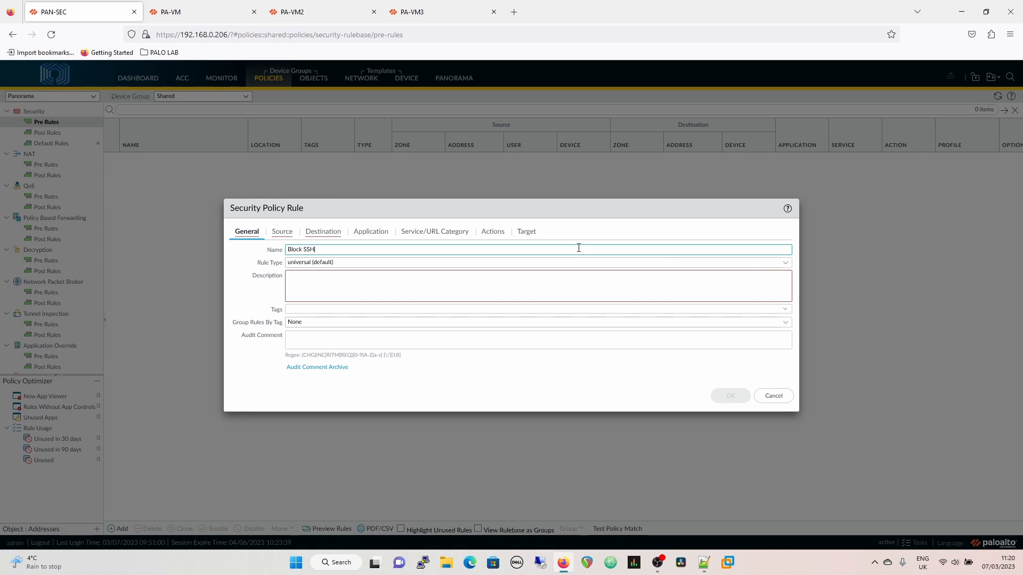
click(551, 277)
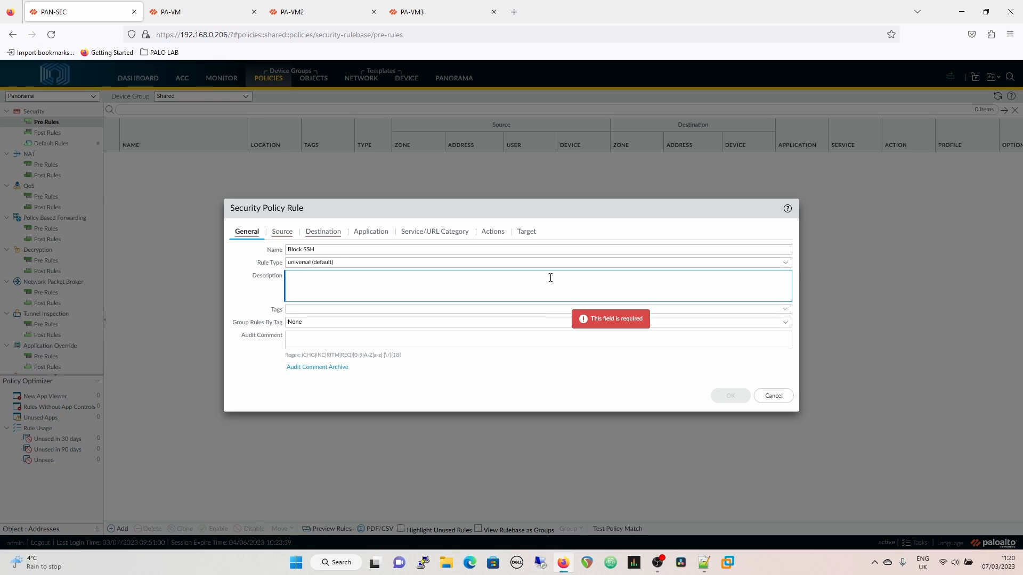
text(SHARED PRE-)
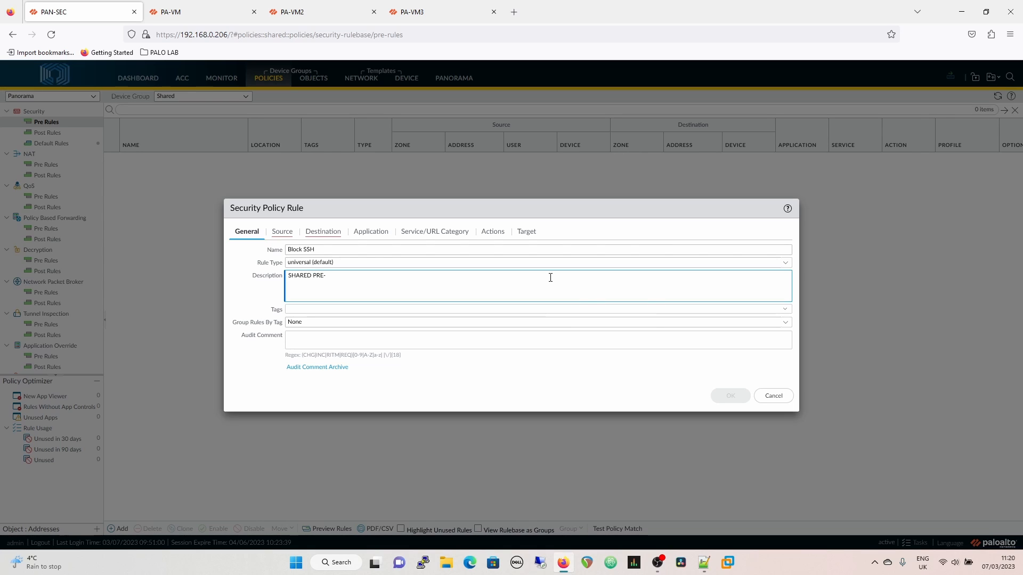
text(RULE Inherited by all child groups)
- Set both the source zone and the destination zone of the Block SSH rule to any
click(290, 233)
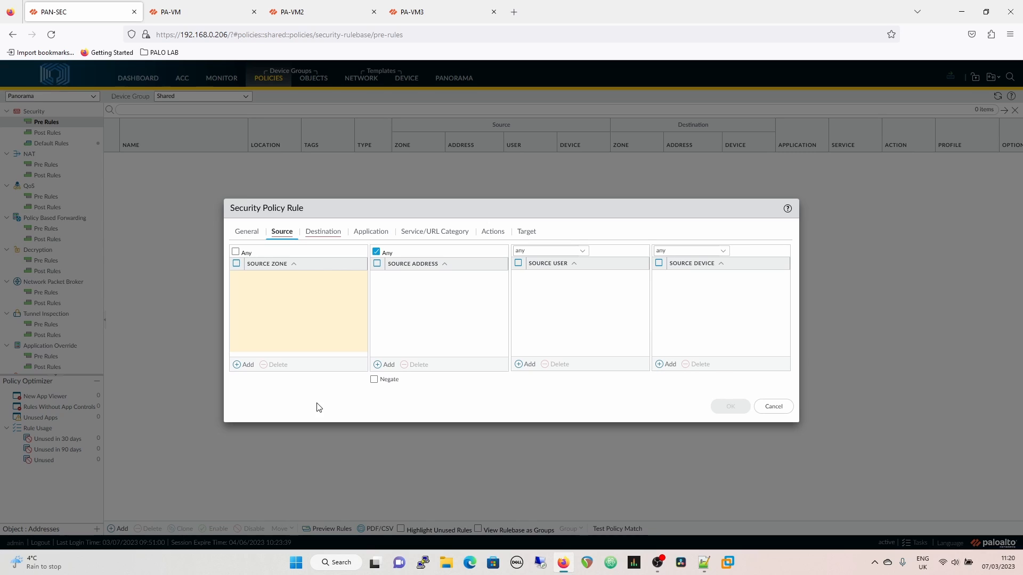
click(246, 365)
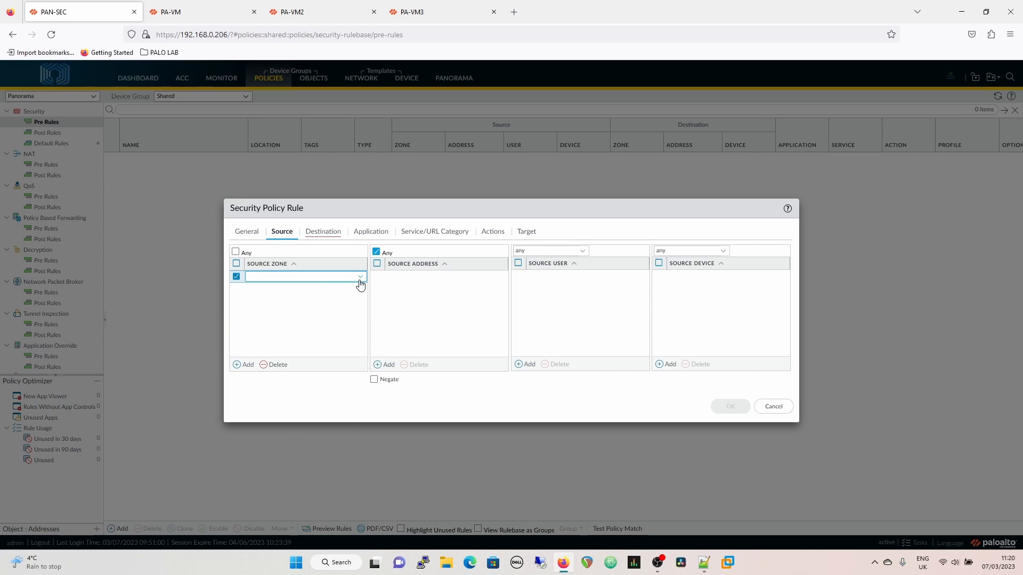
click(238, 254)
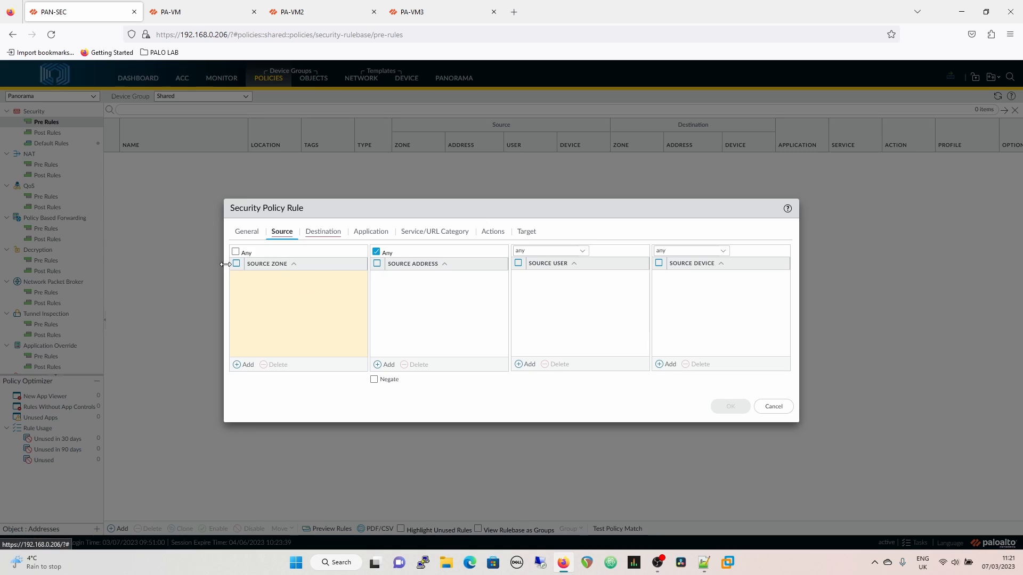
click(235, 252)
click(333, 234)
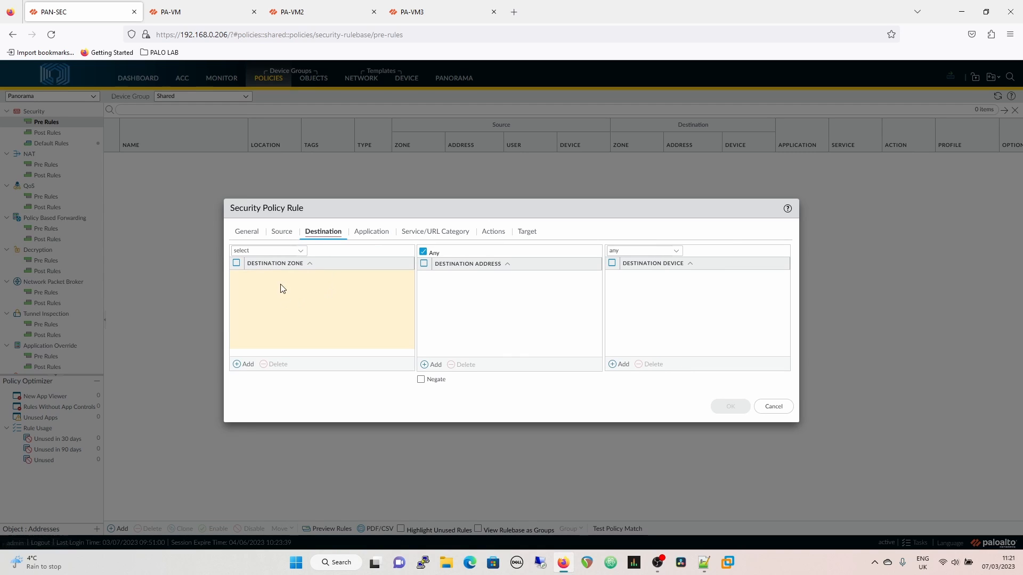
click(301, 250)
click(252, 277)
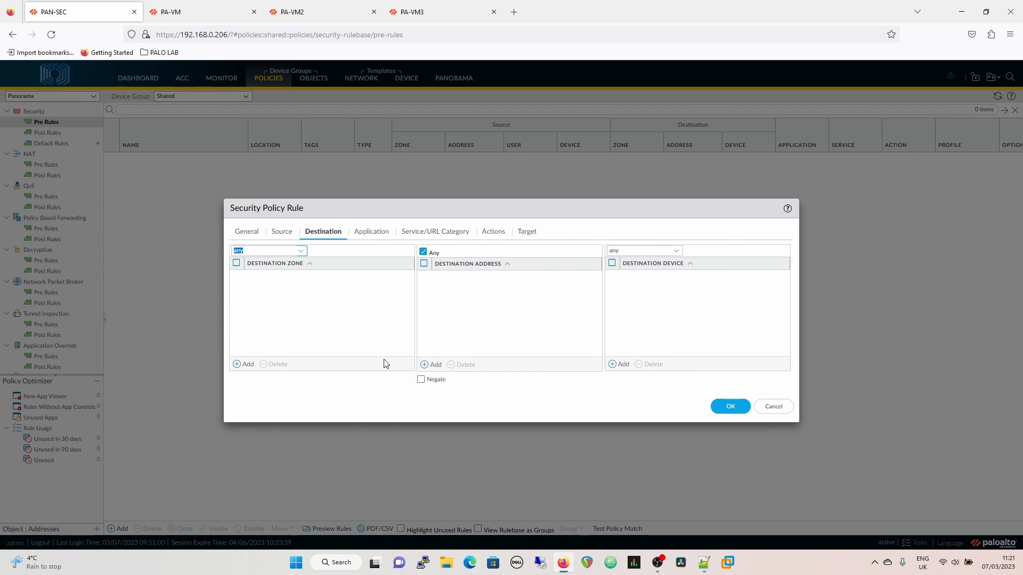
- Add the applications ssh and ssh-tunnel to the Block SSH rule
click(372, 232)
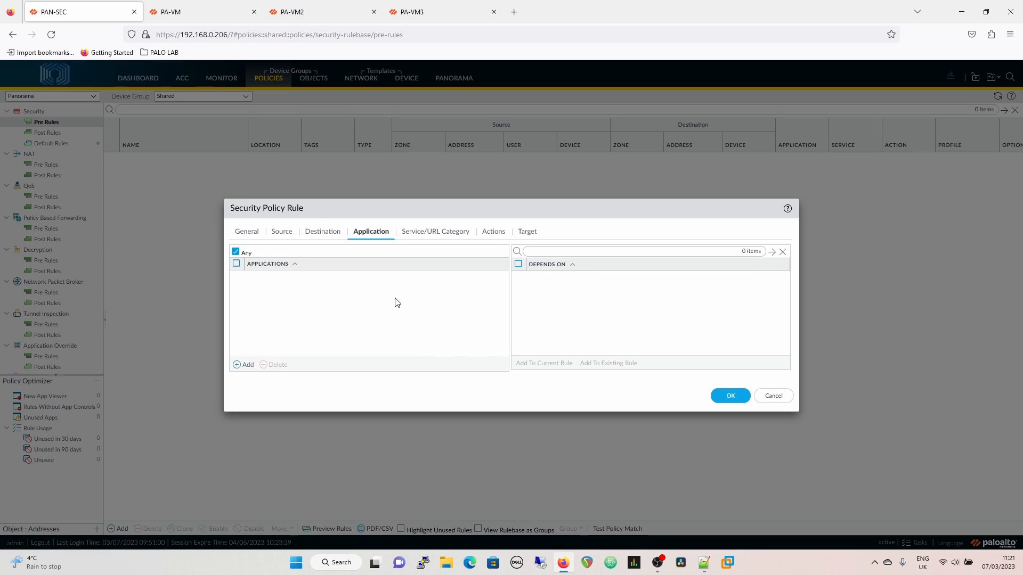
click(247, 365)
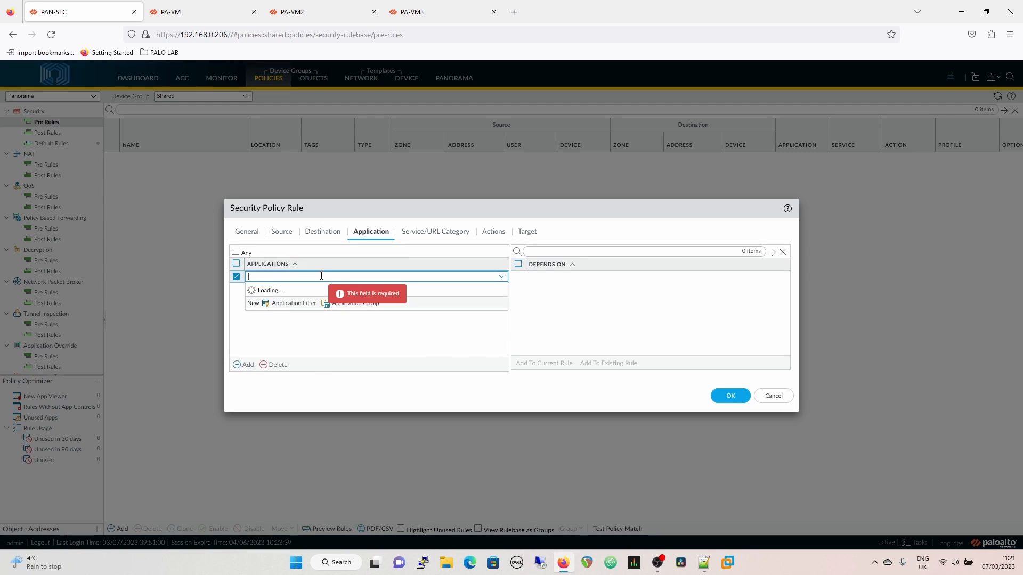
text(ssh)
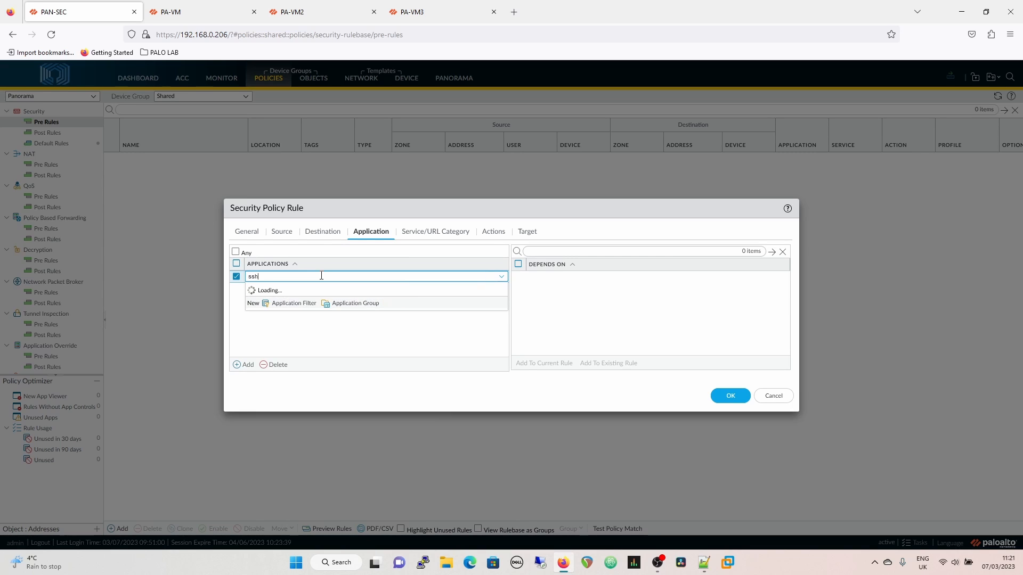
click(260, 297)
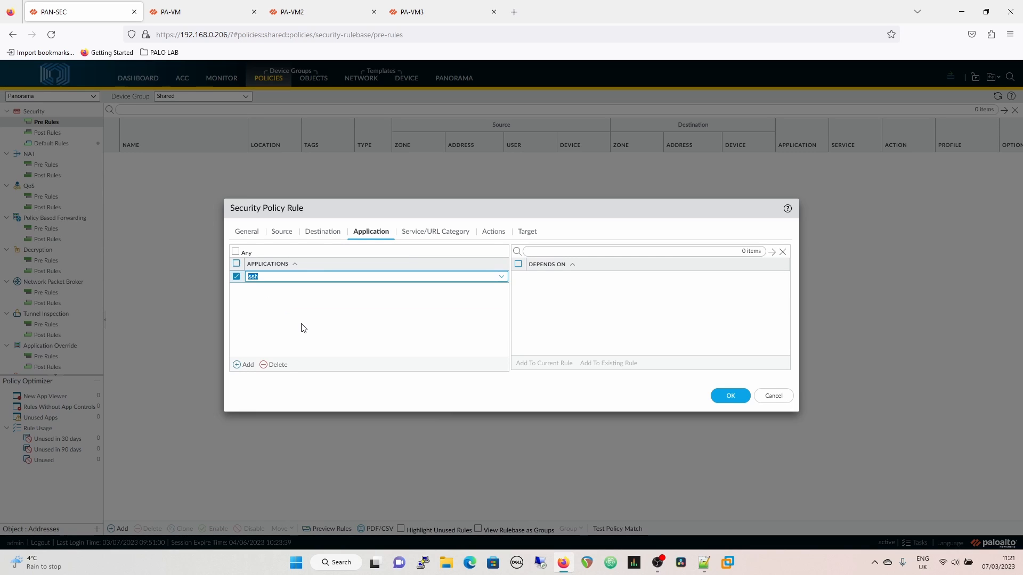
click(245, 365)
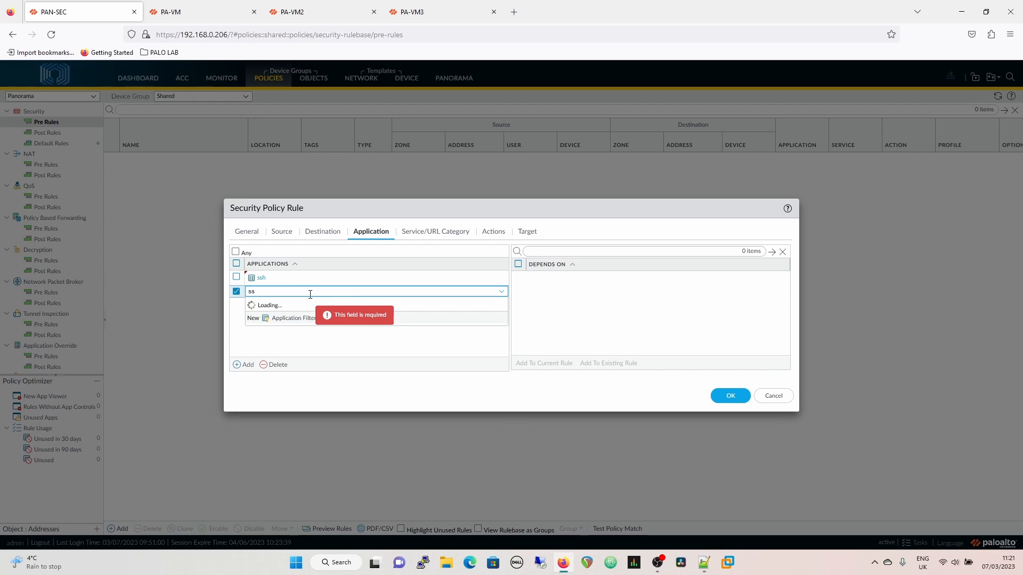
text(h)
key(BackSpace)
text(ssh)
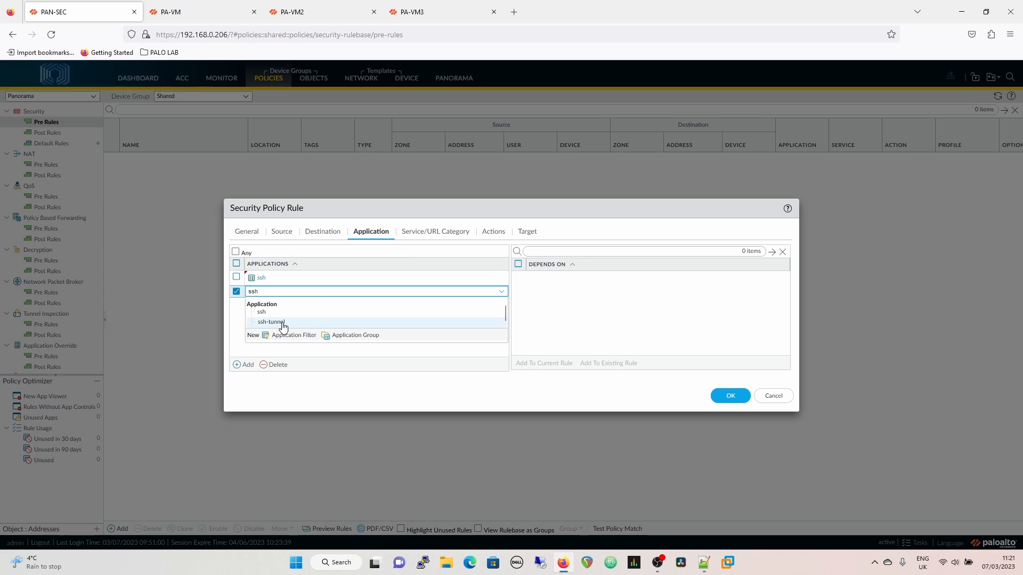
click(280, 322)
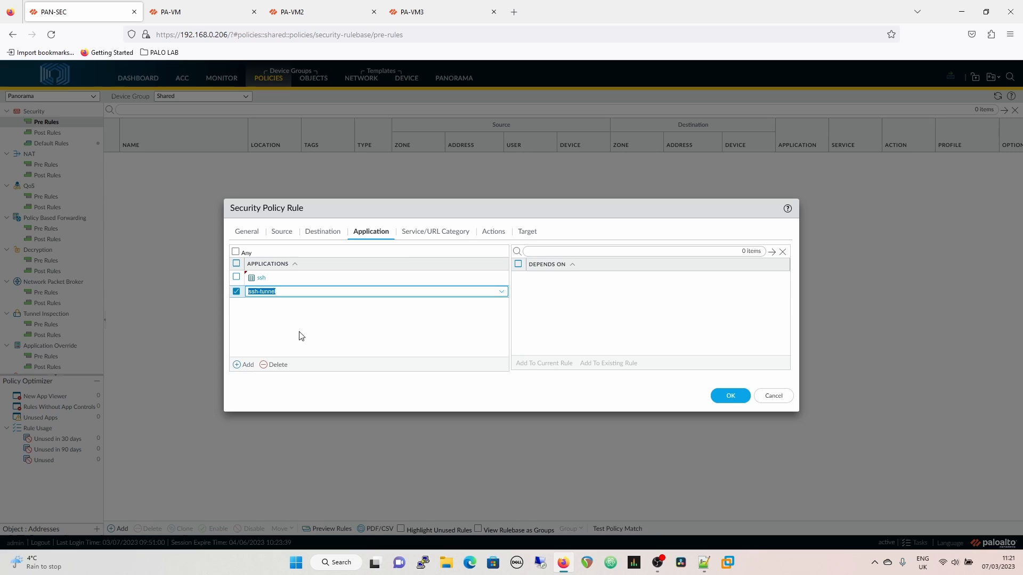
- Set the rule's service to any and its action to Drop, and save the rule
click(456, 231)
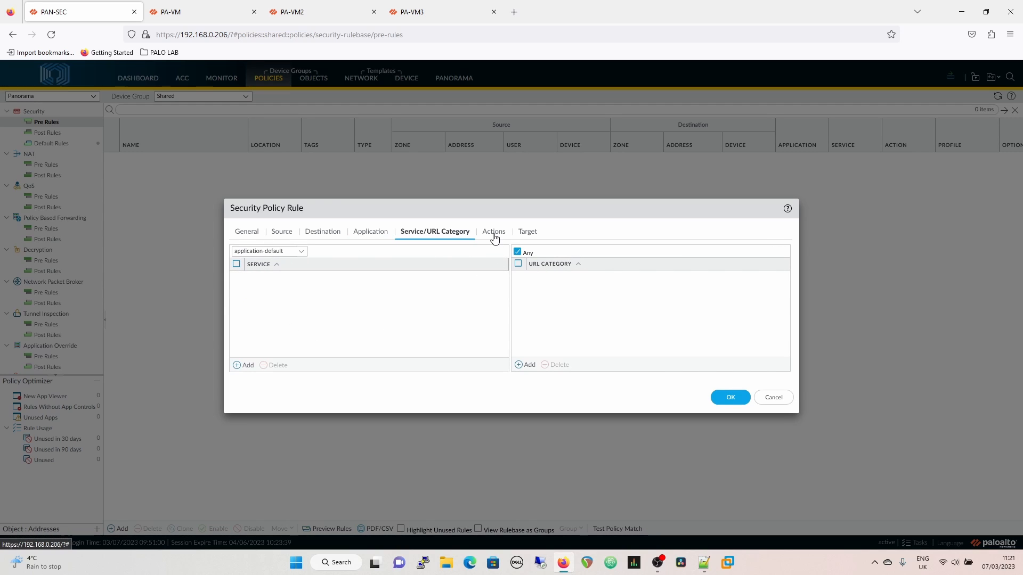
click(301, 251)
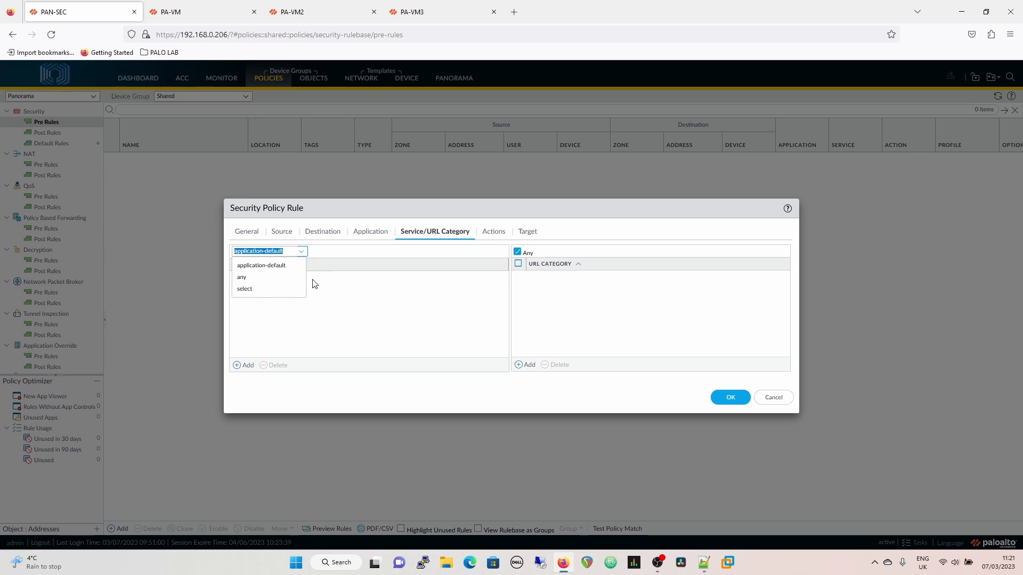
click(256, 278)
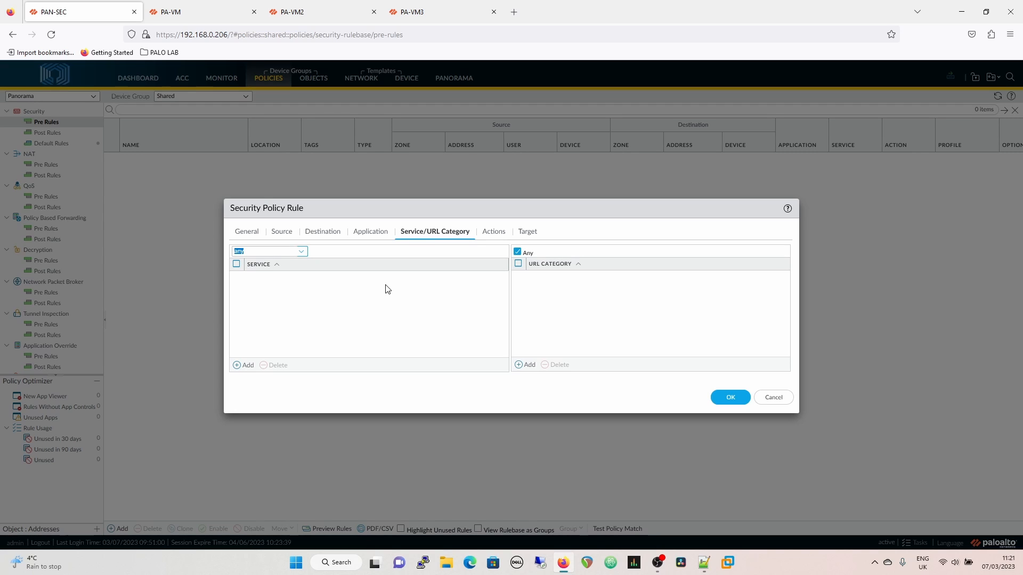
click(489, 232)
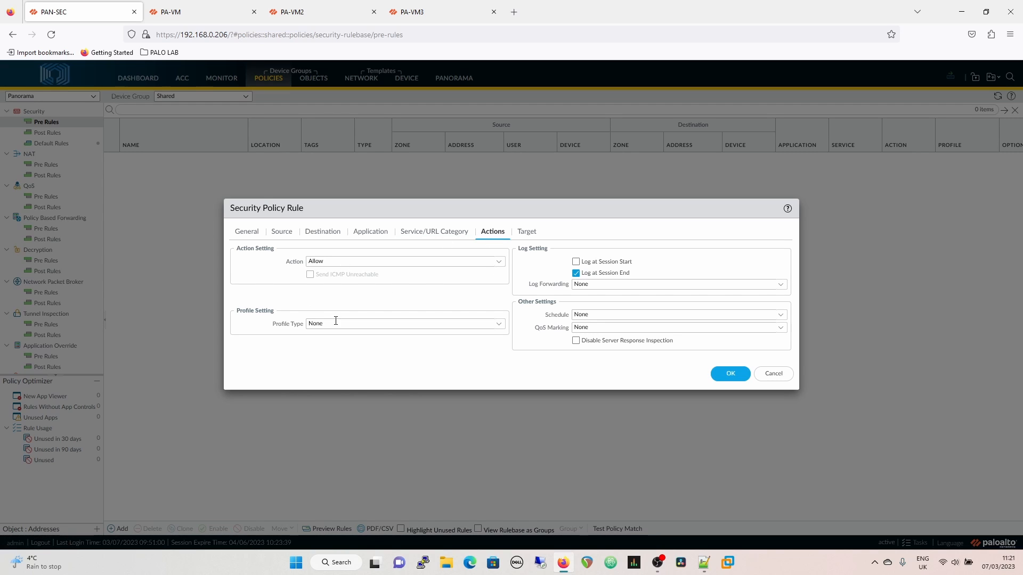
click(498, 262)
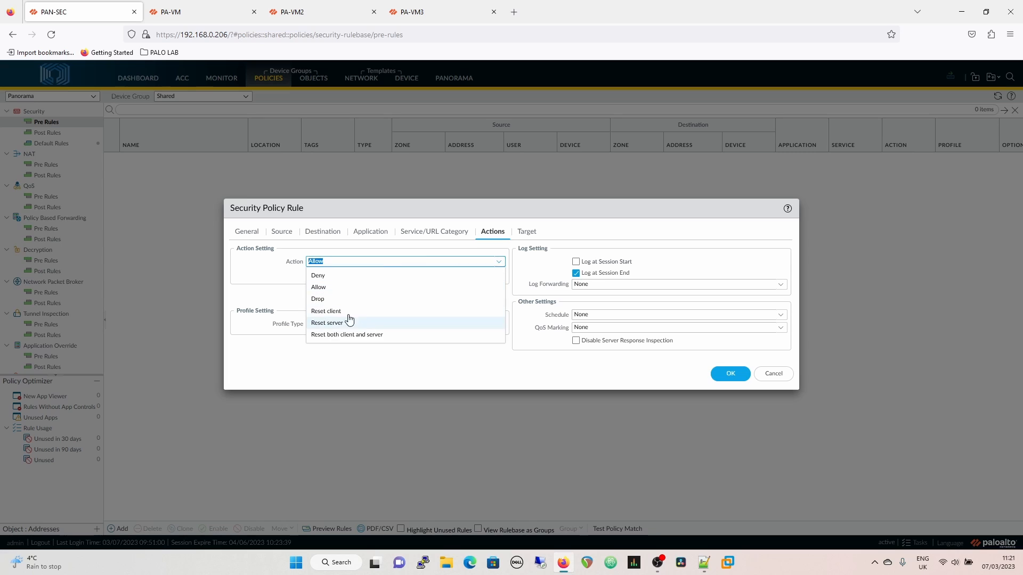
click(325, 300)
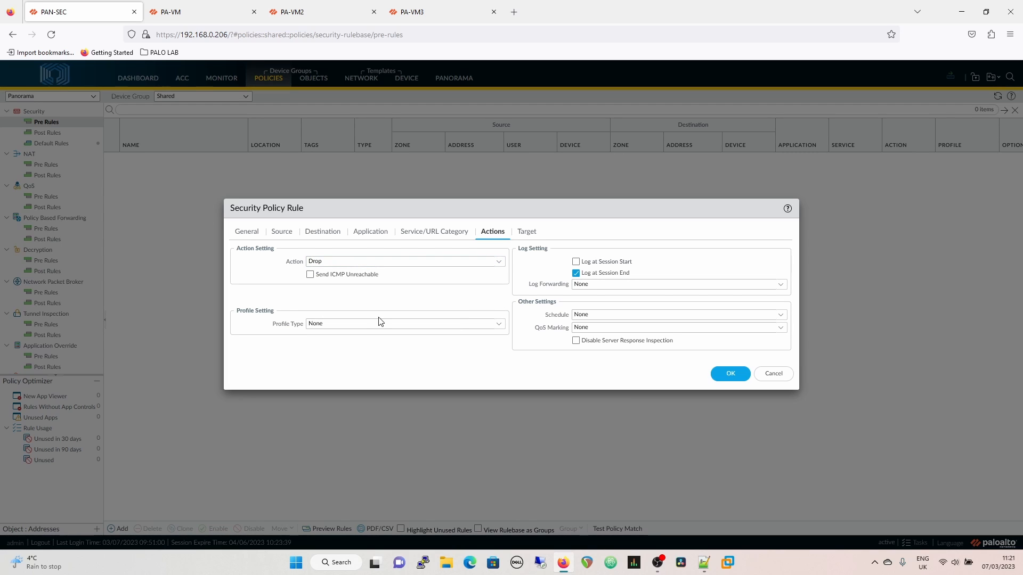
click(733, 380)
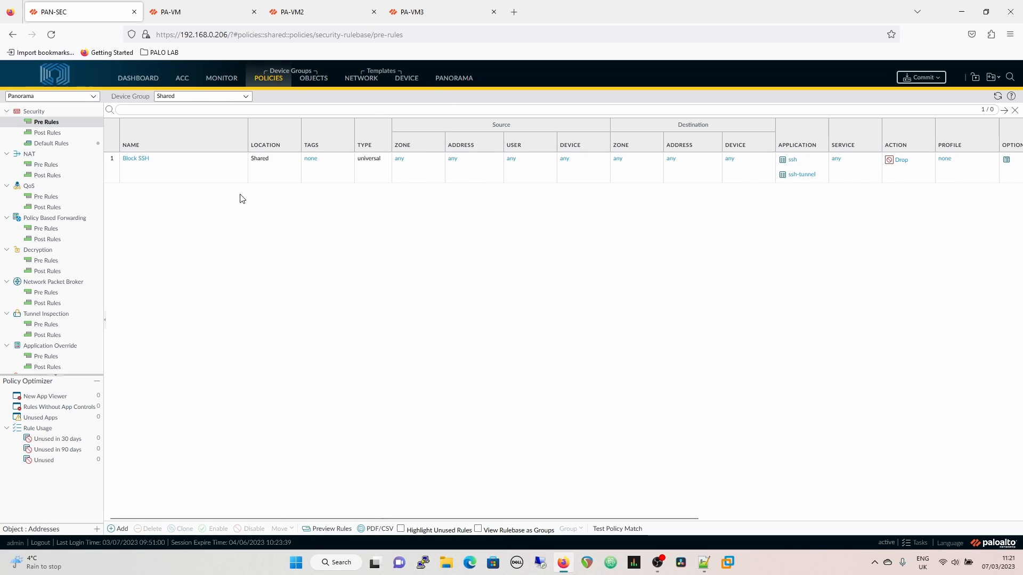
- Check the security pre-rules of HA_TEST_GROUP for the inherited shared rule, widening the Location column
click(248, 97)
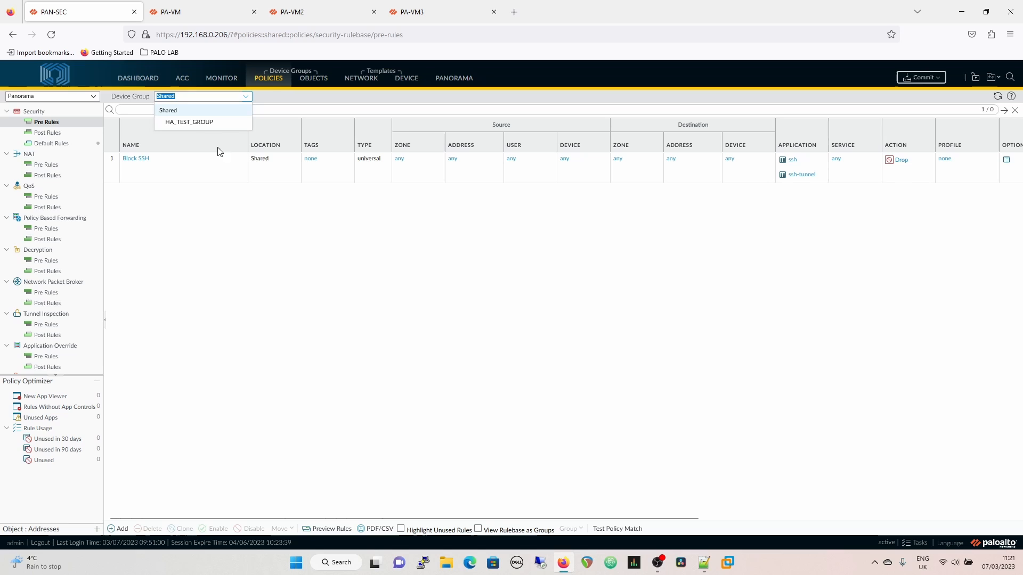
click(191, 124)
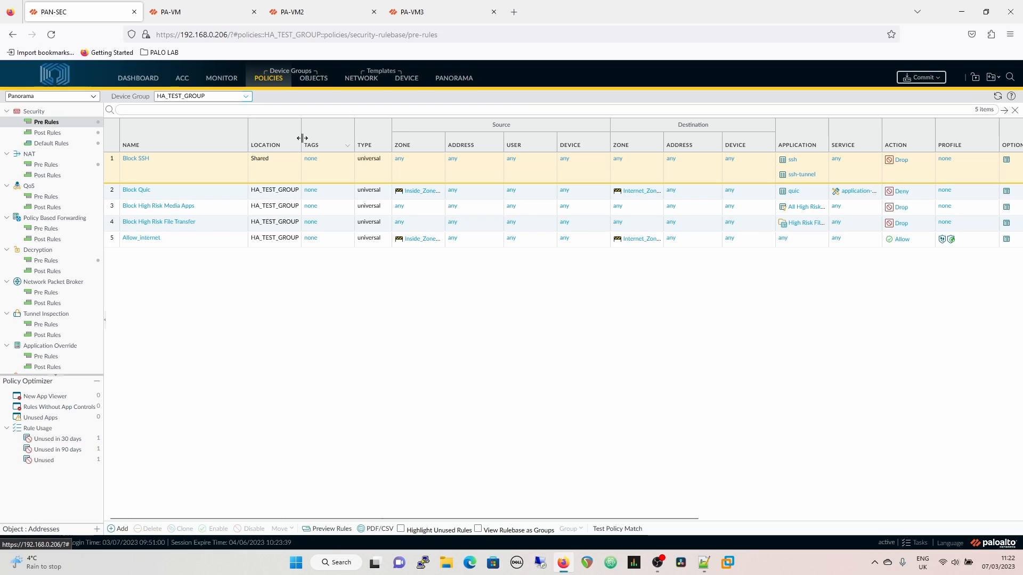
drag(300, 132, 325, 133)
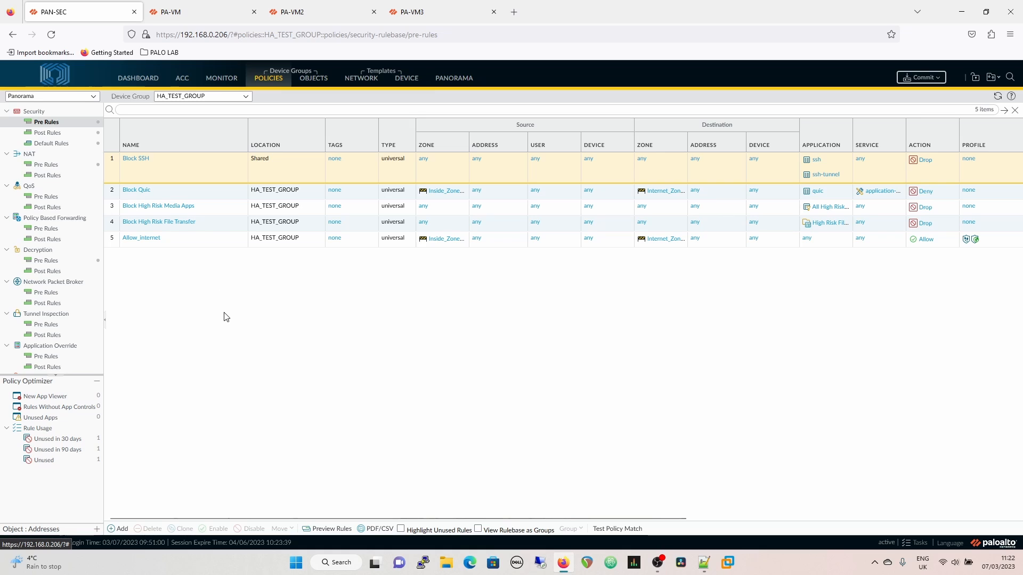
- Add a security post-rule to HA_TEST_GROUP with ALLOW HTTP as both its name and its description
click(44, 133)
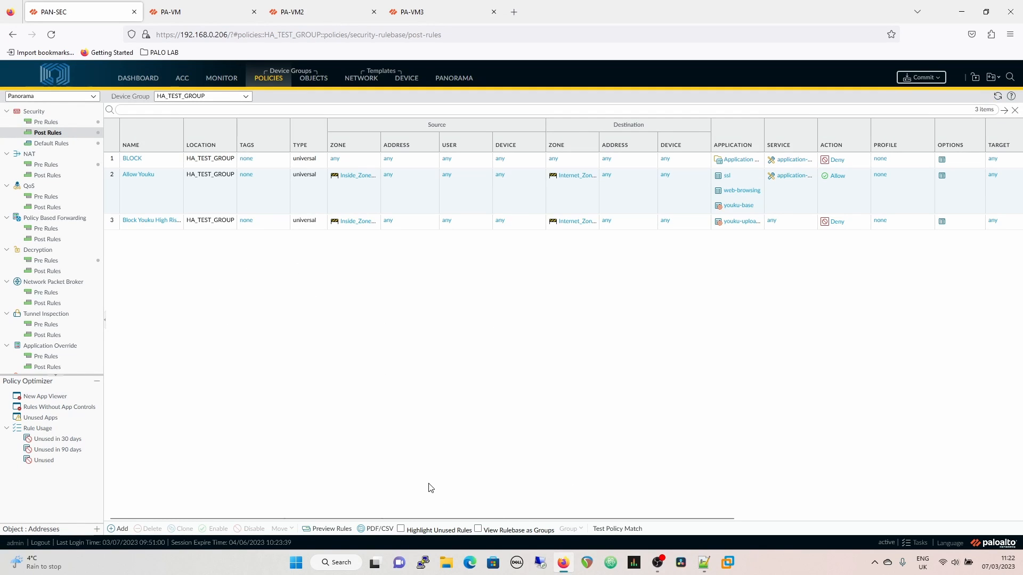
click(118, 529)
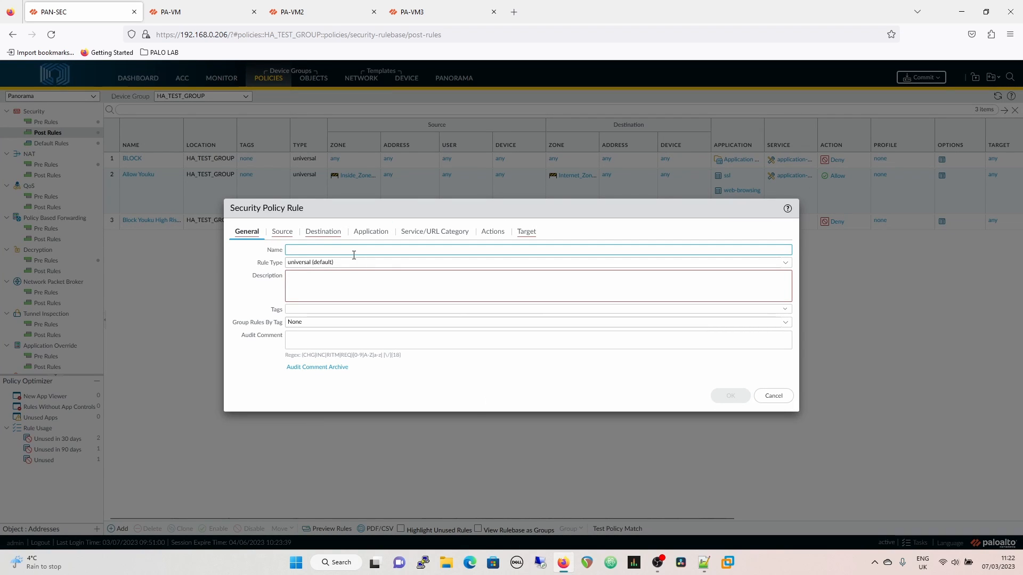
click(387, 277)
text(ALL)
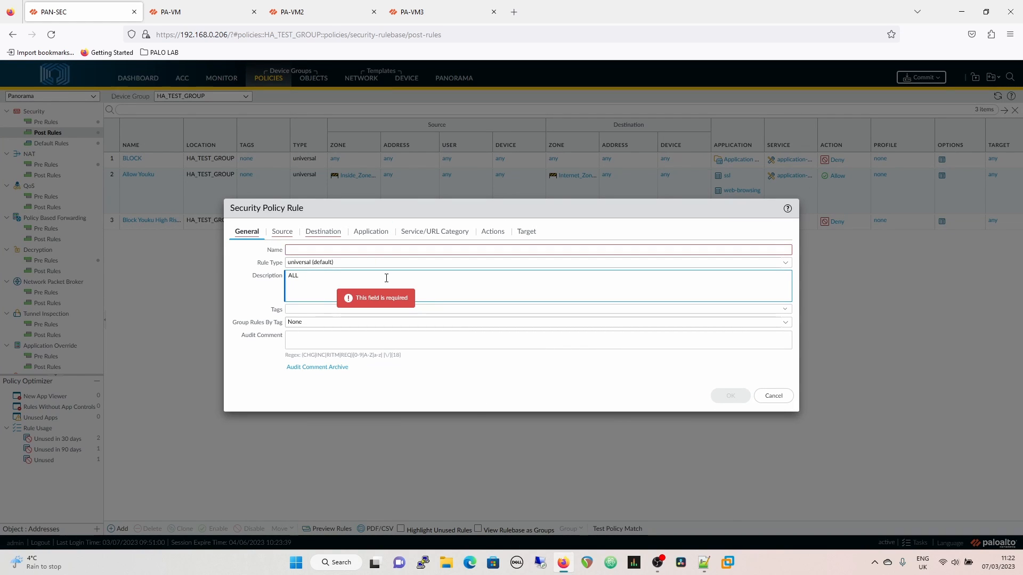
text(ow)
text(OW )
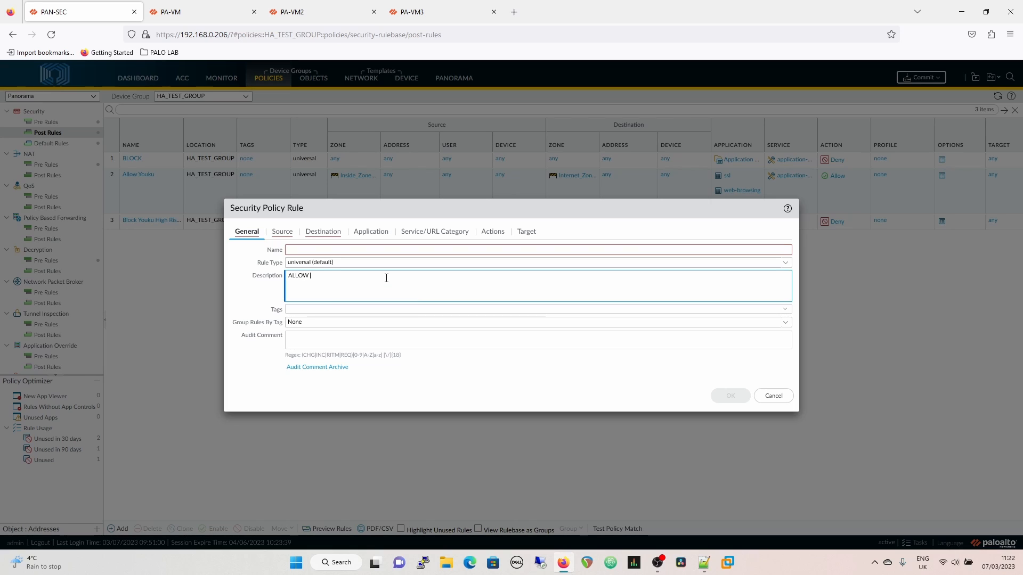
text(HTTP)
click(382, 250)
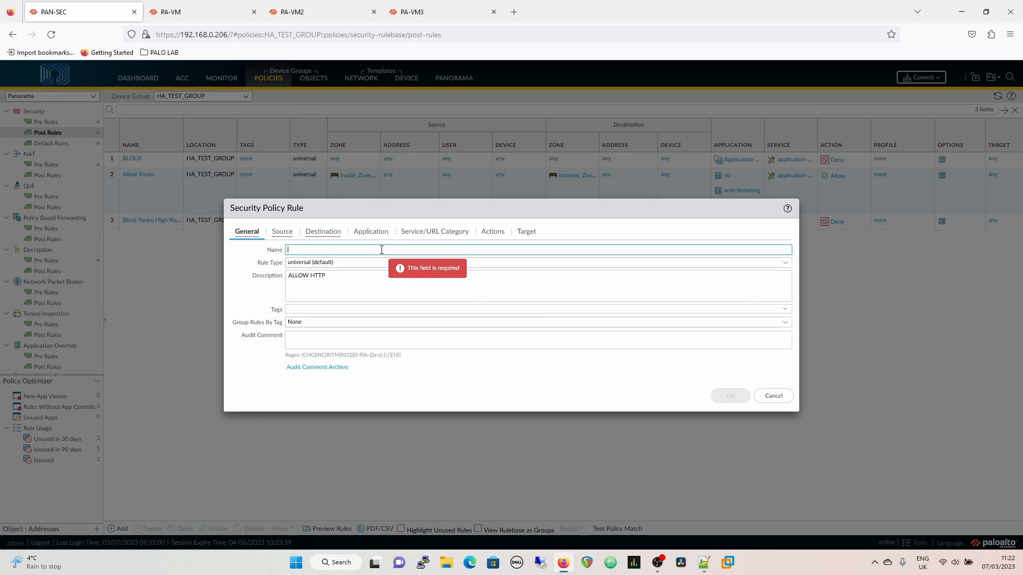
text(ALLOW HTTP)
- Set the ALLOW HTTP rule's source zone and destination zone to any
click(282, 231)
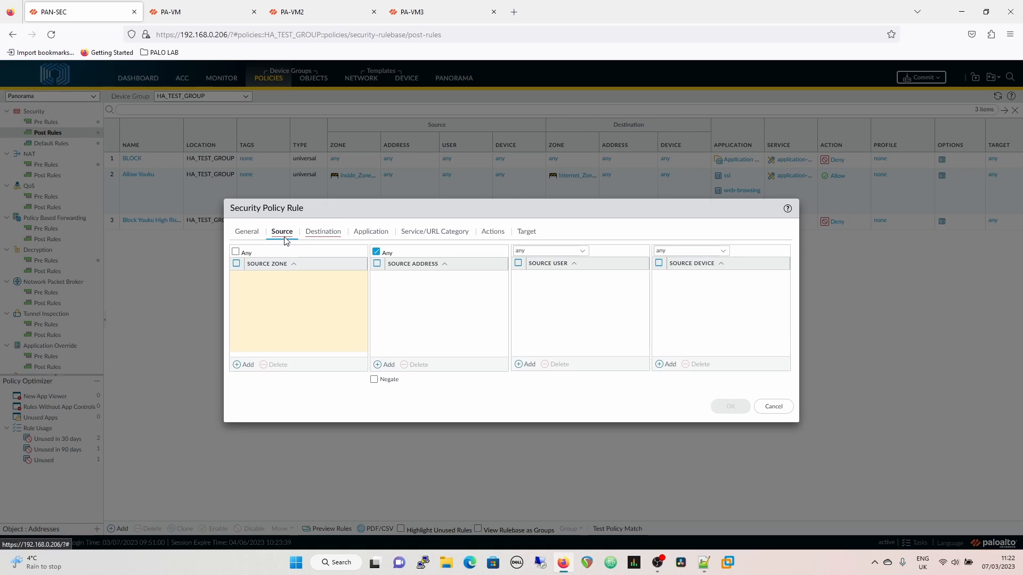
click(236, 251)
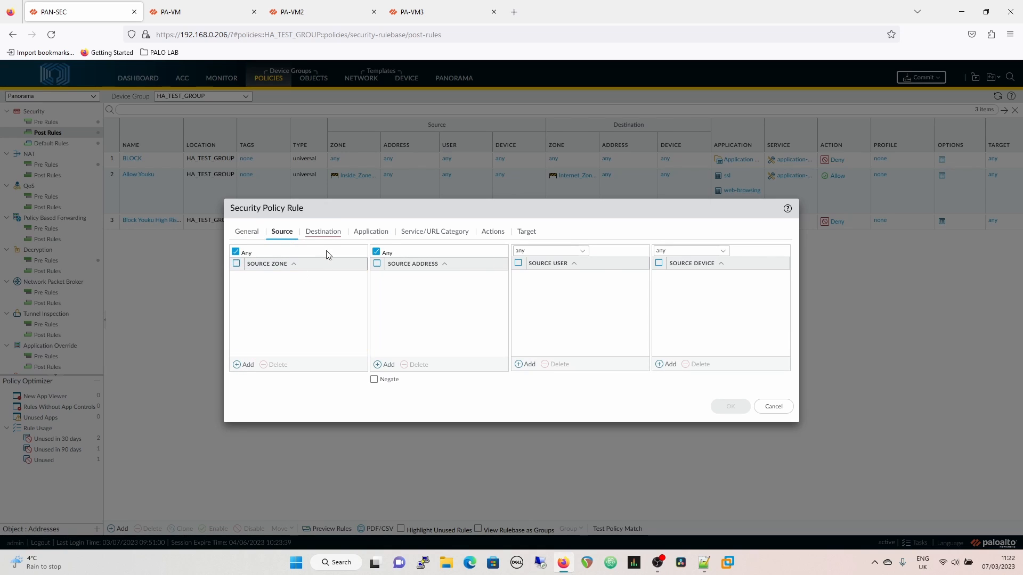
click(323, 231)
click(296, 250)
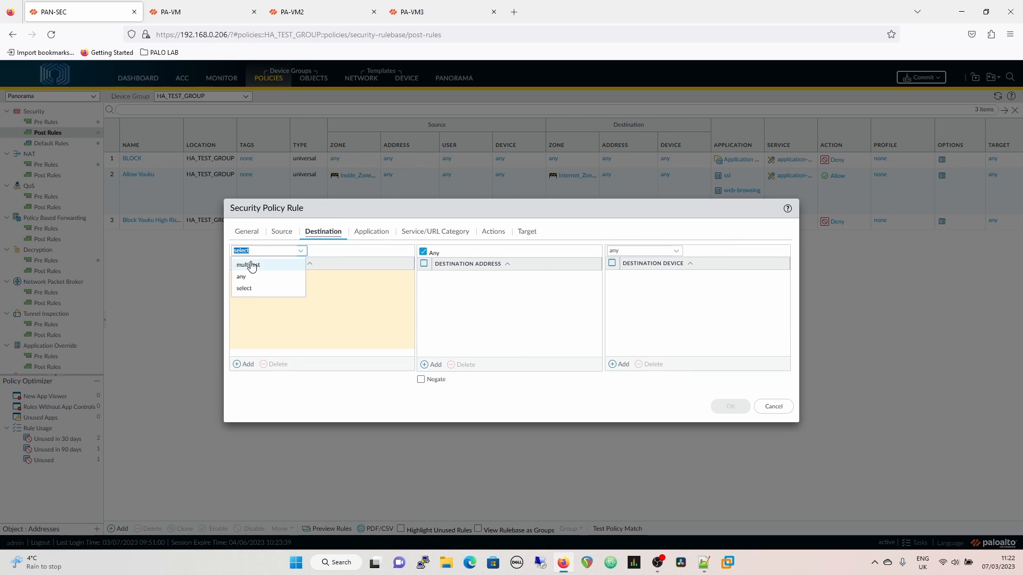
click(274, 277)
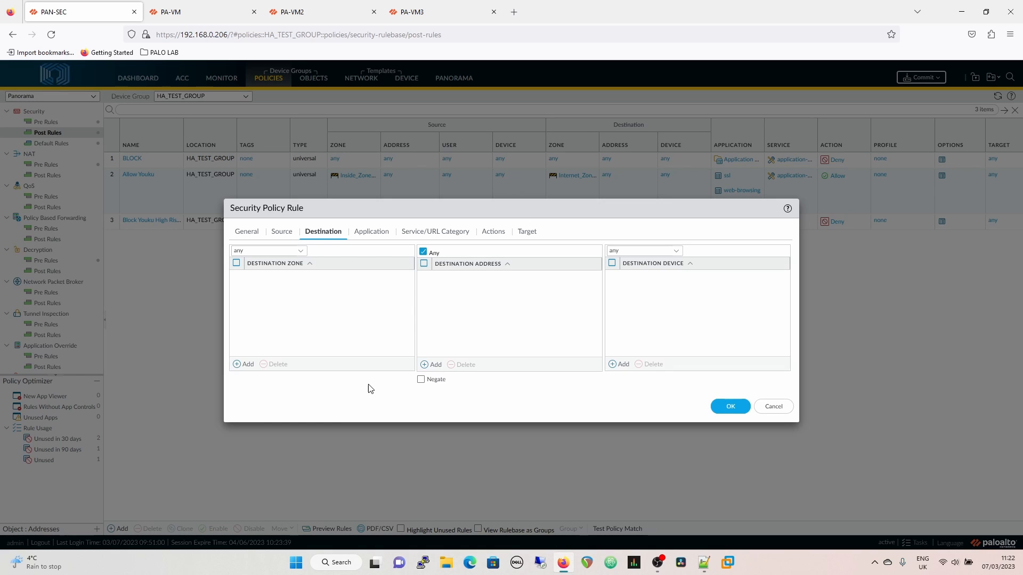
- Add the application web-browsing to the ALLOW HTTP rule
click(376, 232)
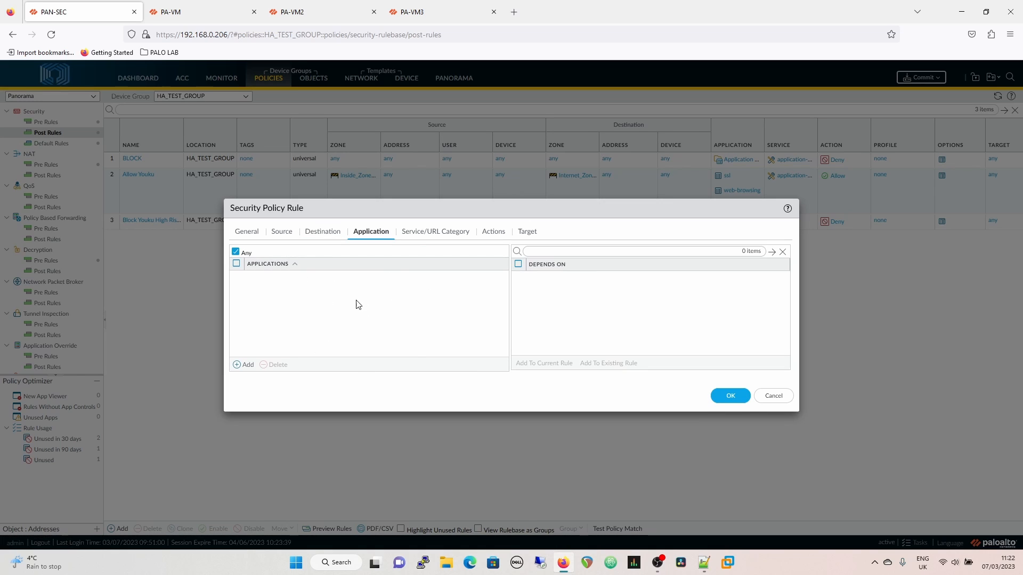
click(251, 365)
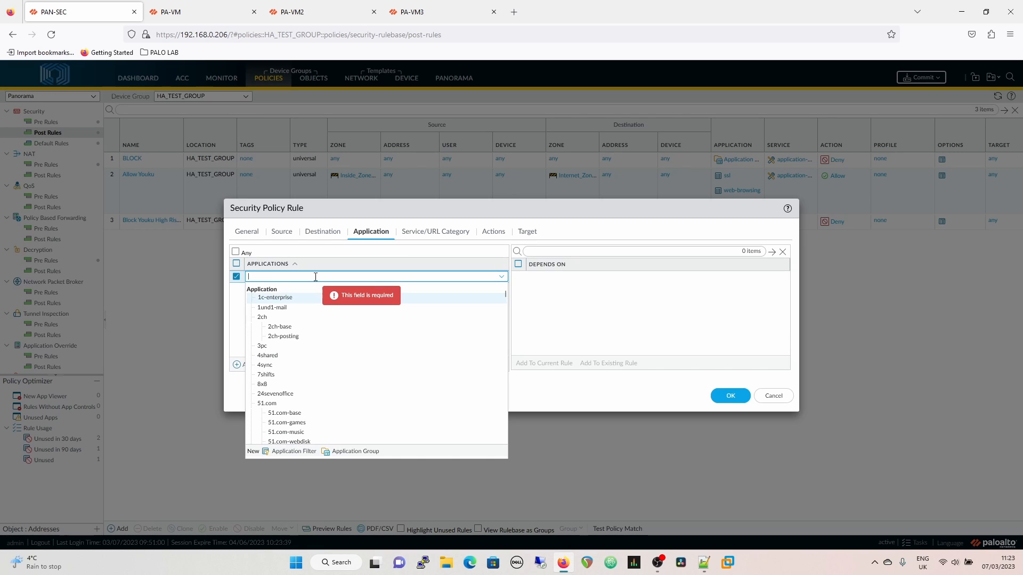
text(web)
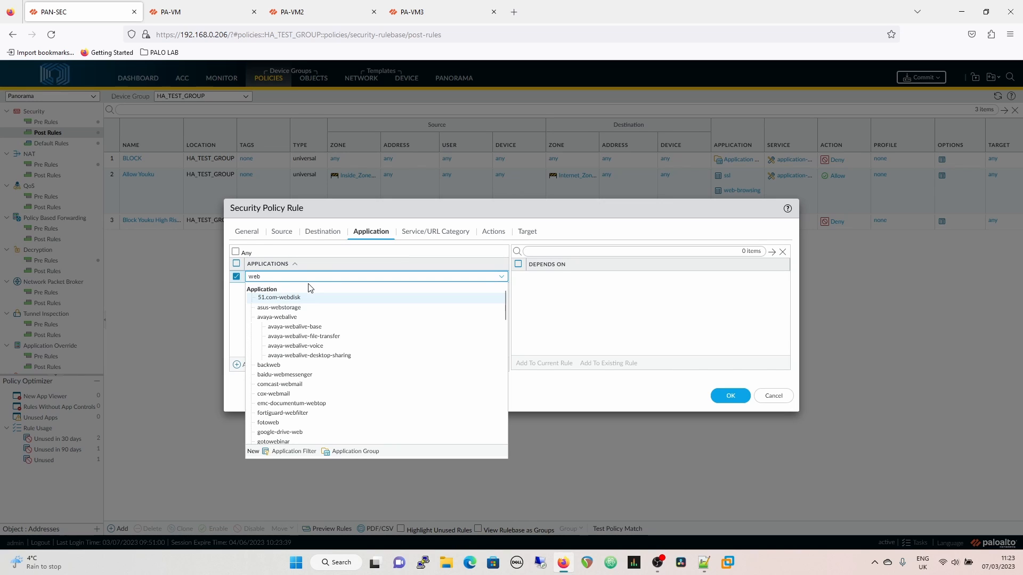
scroll(320, 401, down, 8)
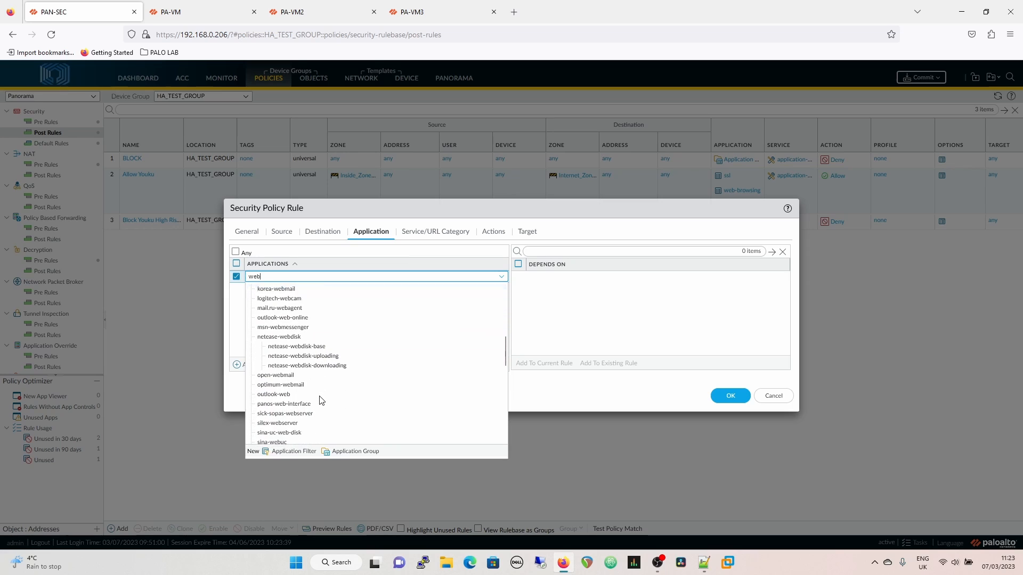
scroll(320, 401, down, 10)
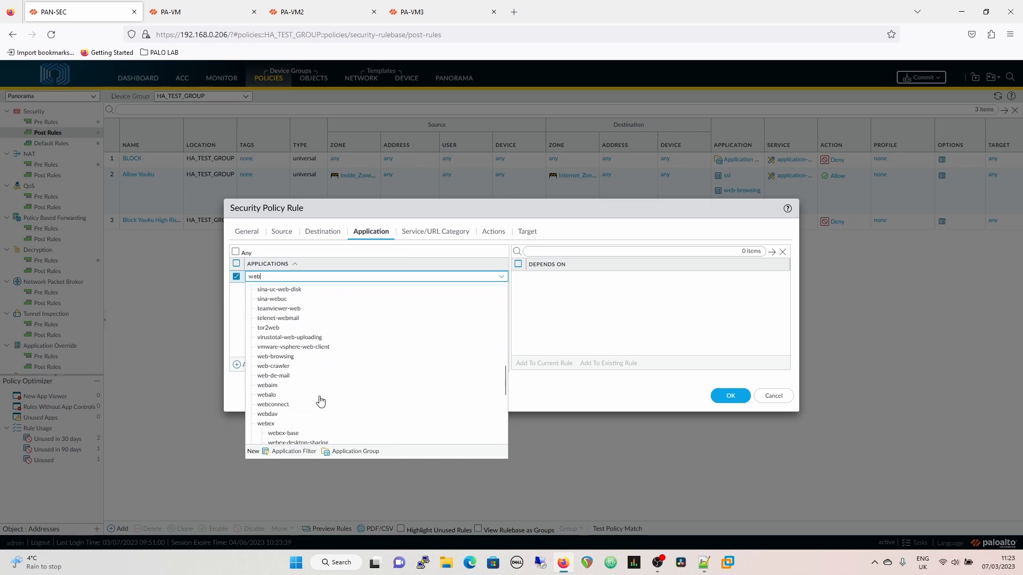
click(283, 299)
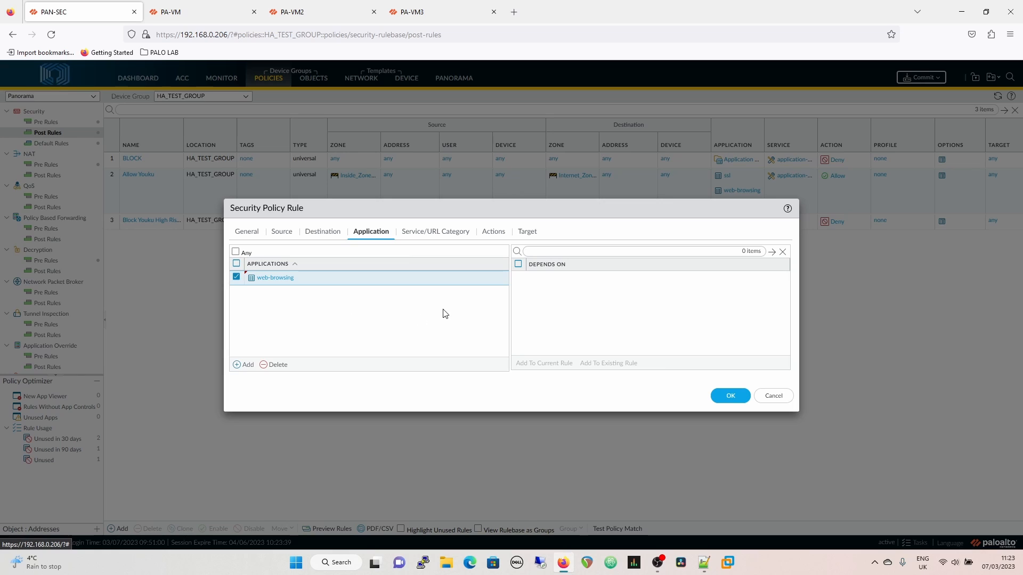
- Keep the rule's service at application-default and its action at Allow, and save the rule
click(444, 230)
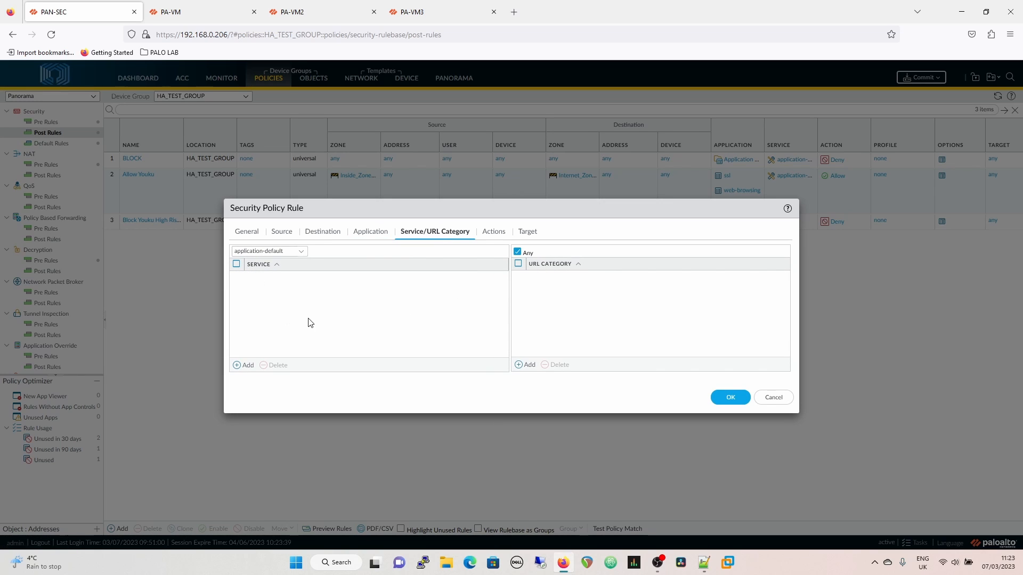
click(492, 231)
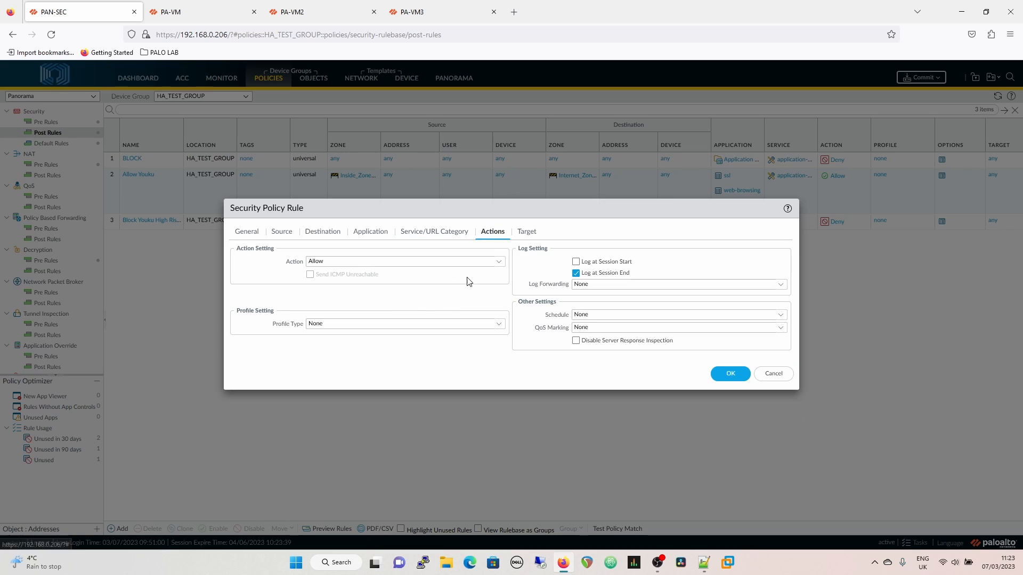
click(730, 373)
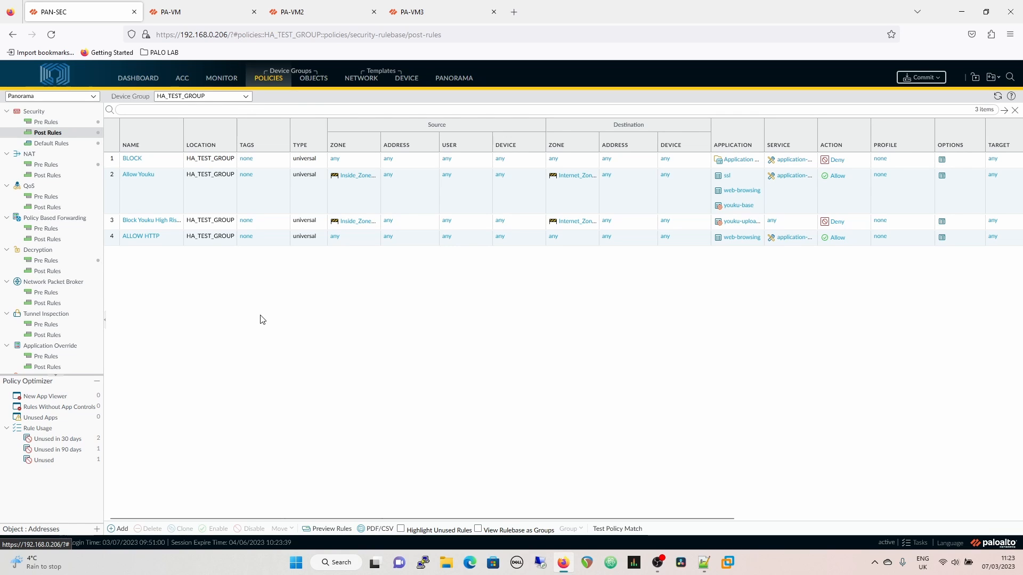
- Move the ALLOW HTTP rule to the Shared post-rulebase with the rule order Move Bottom
click(161, 243)
click(280, 528)
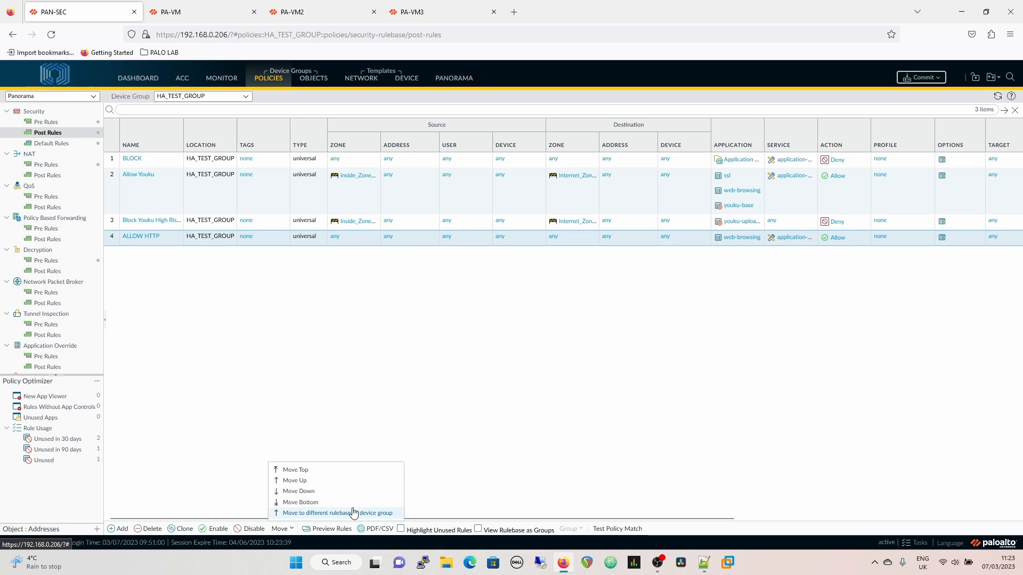
click(351, 514)
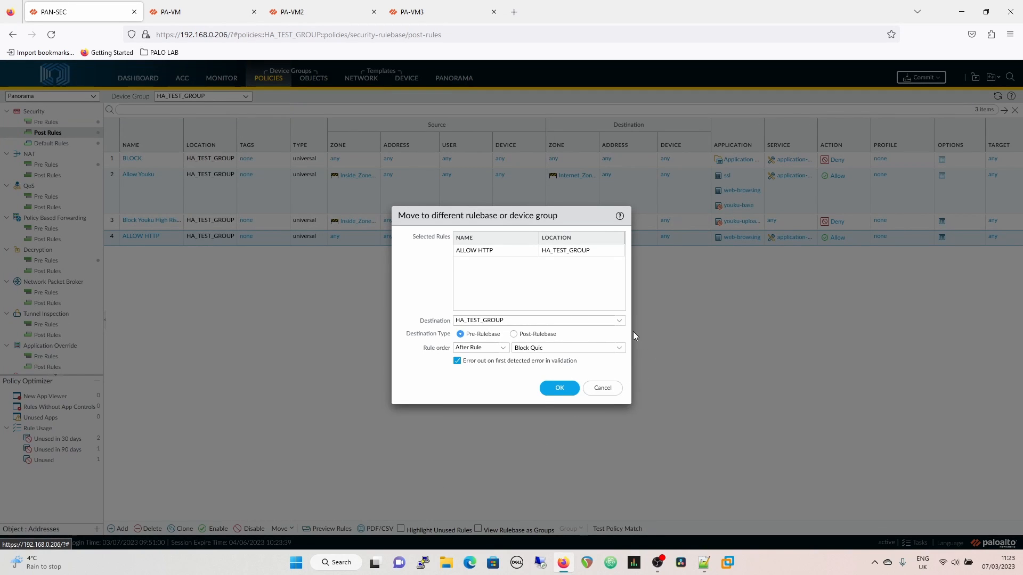
click(620, 321)
click(483, 335)
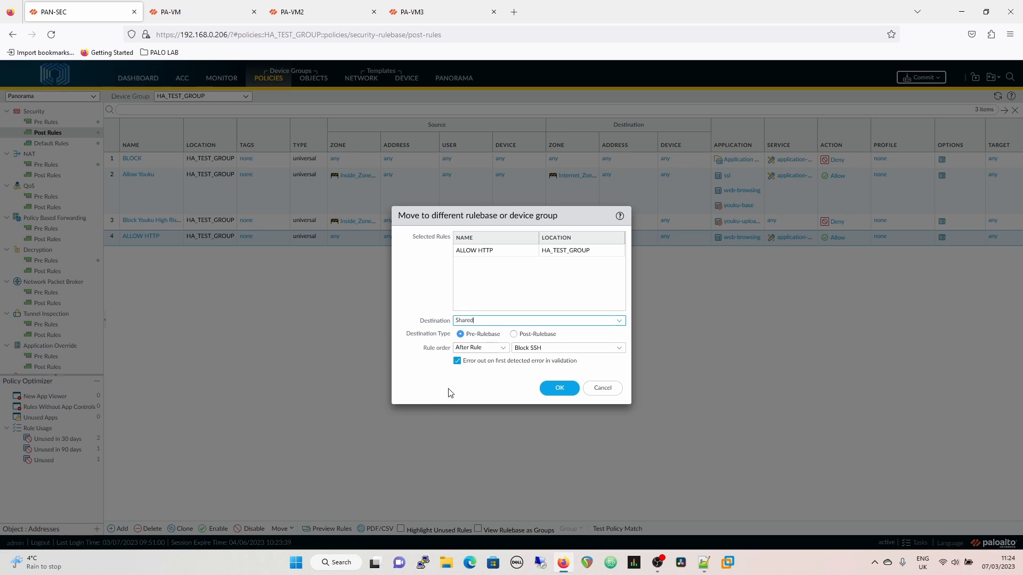
click(514, 334)
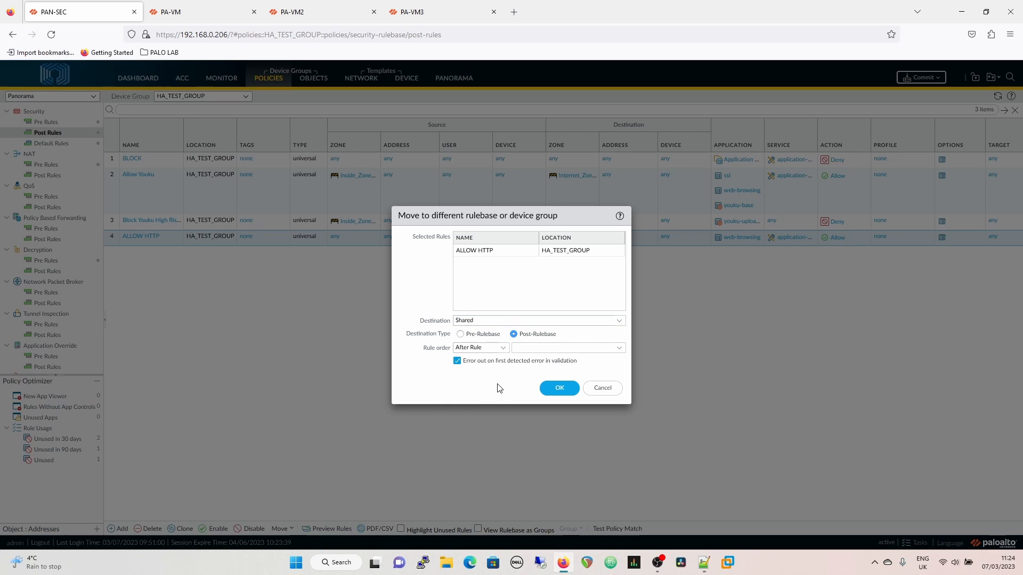
click(503, 348)
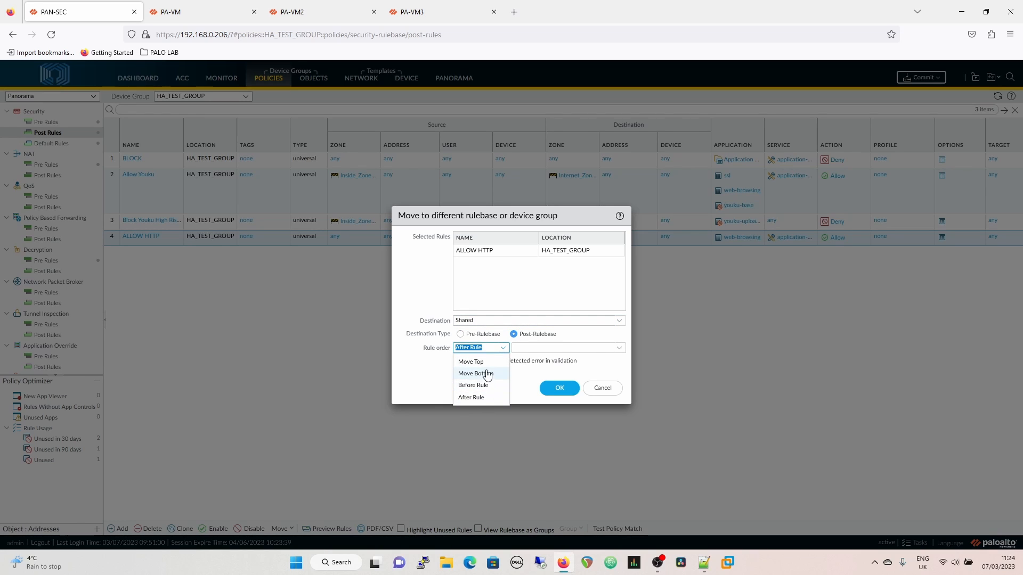
click(483, 374)
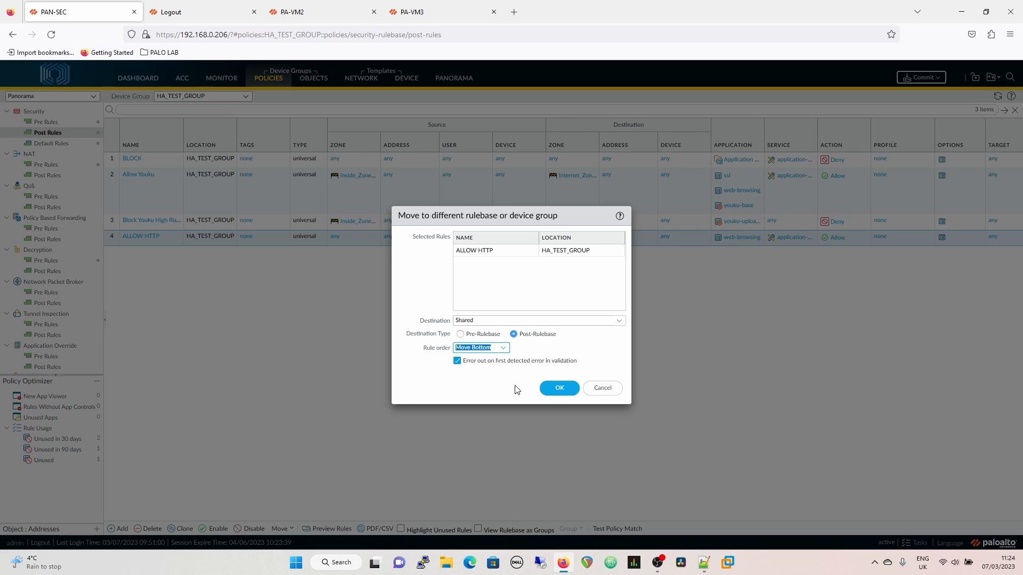
click(559, 388)
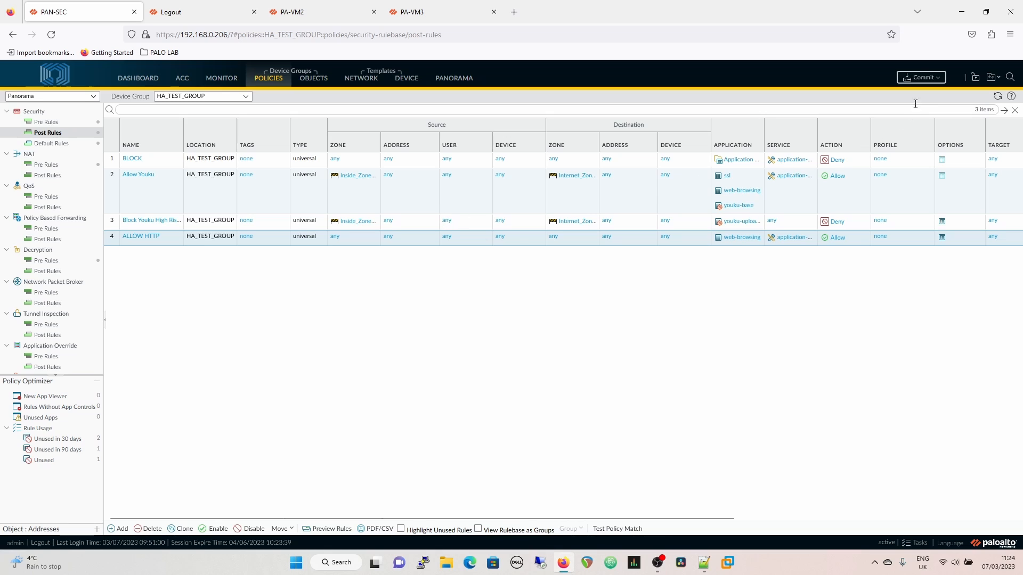
- Refresh the post-rules and compare where ALLOW HTTP is located in HA_TEST_GROUP and in Shared
click(997, 96)
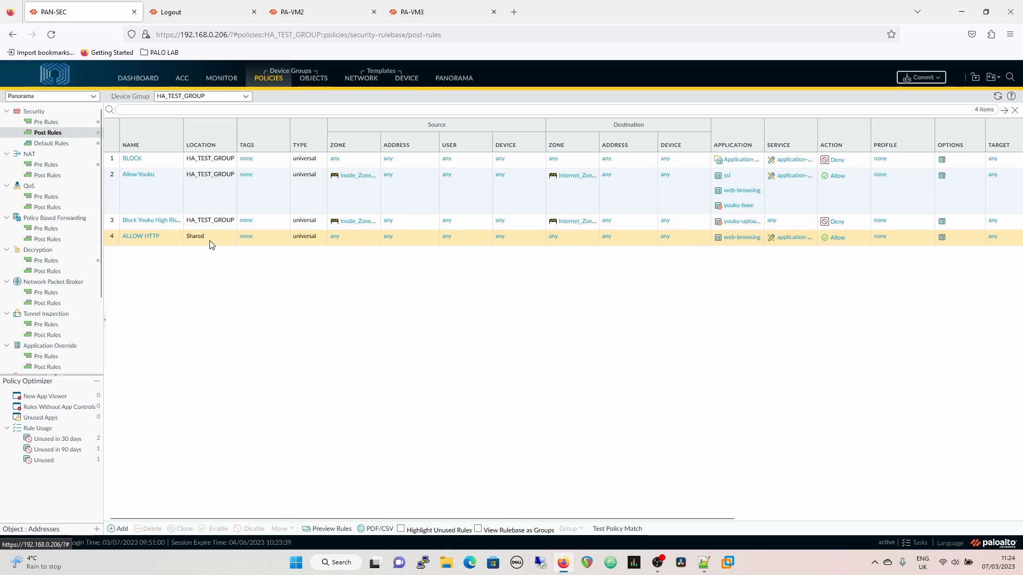
click(247, 98)
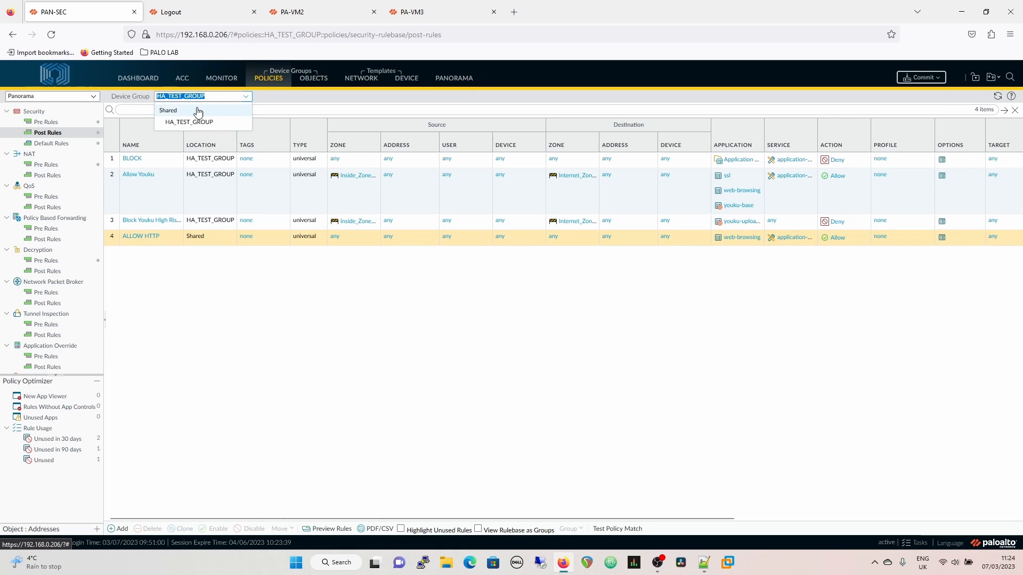
click(197, 108)
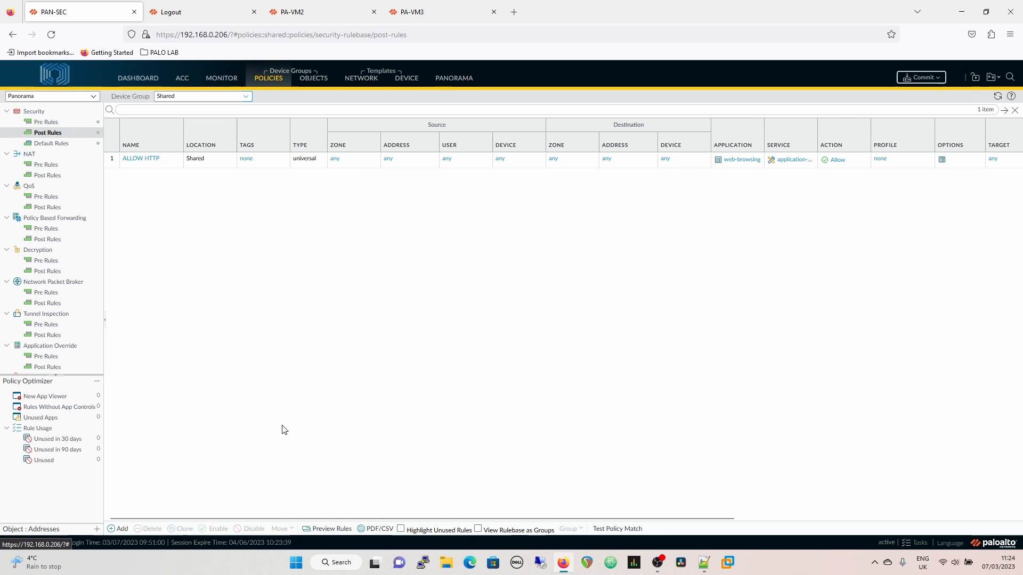
click(246, 96)
click(192, 128)
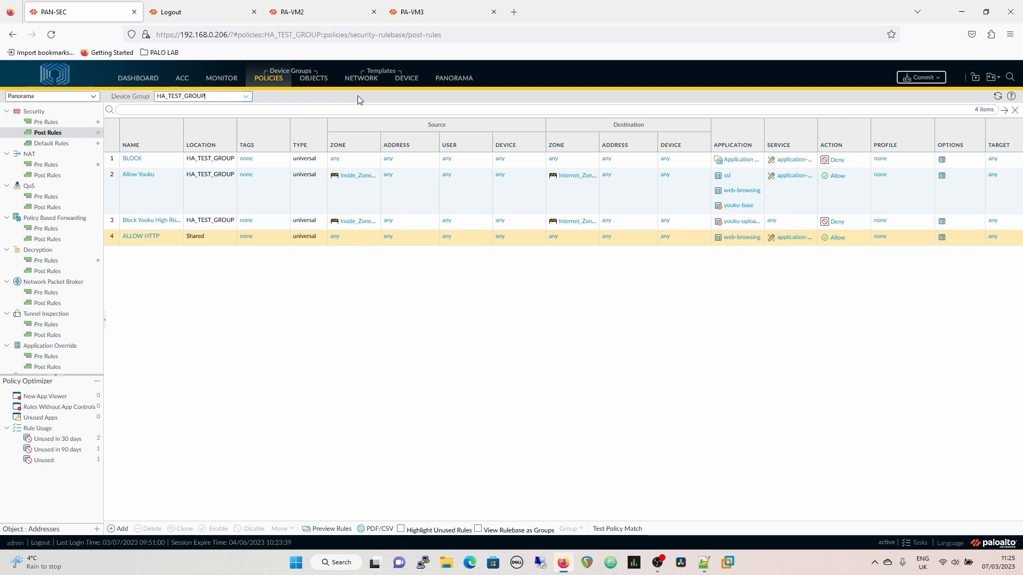
- Switch to the PA-VM2 firewall and then to PA-VM, checking the security policy rules on each
click(300, 16)
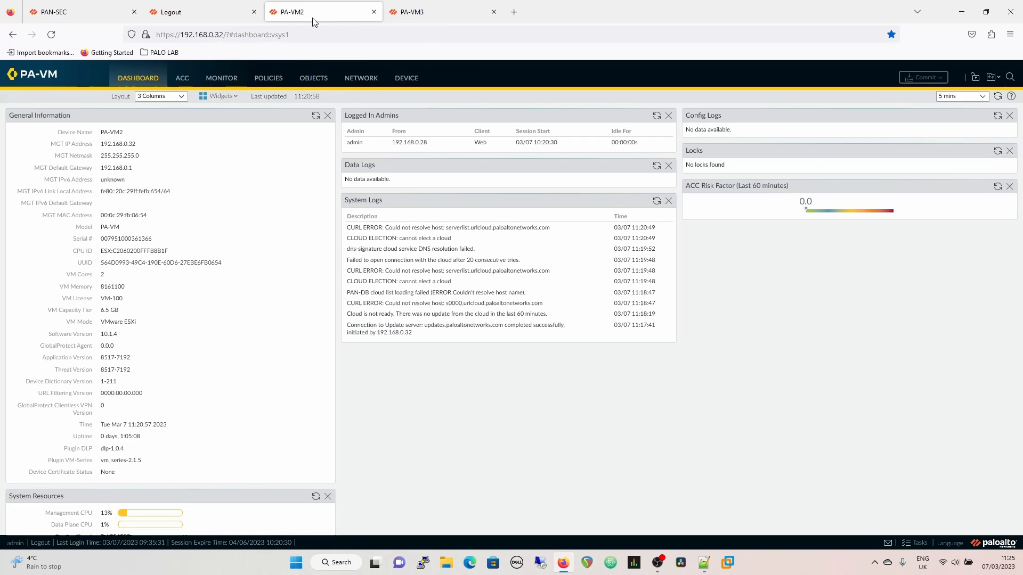
click(261, 83)
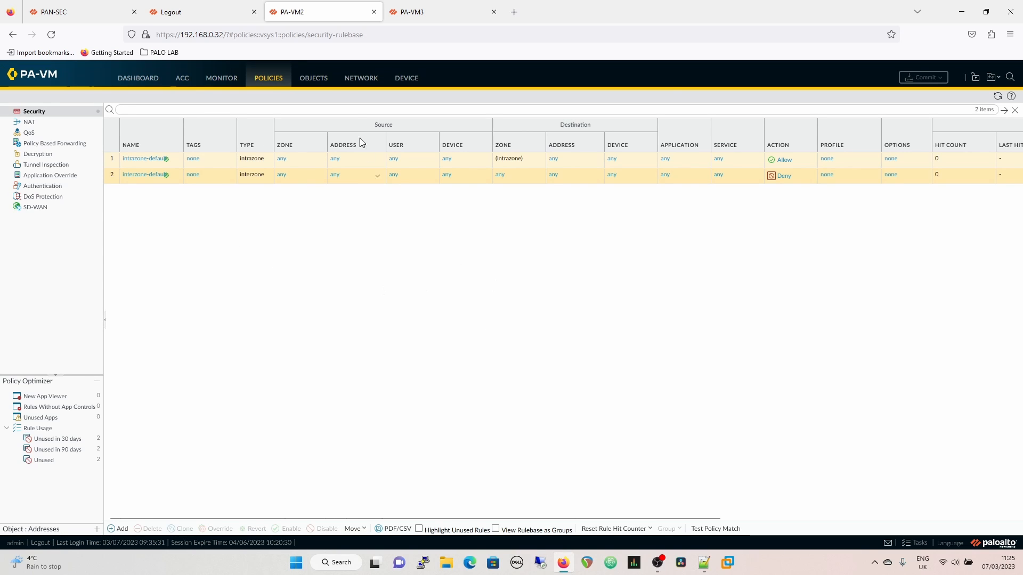
click(203, 14)
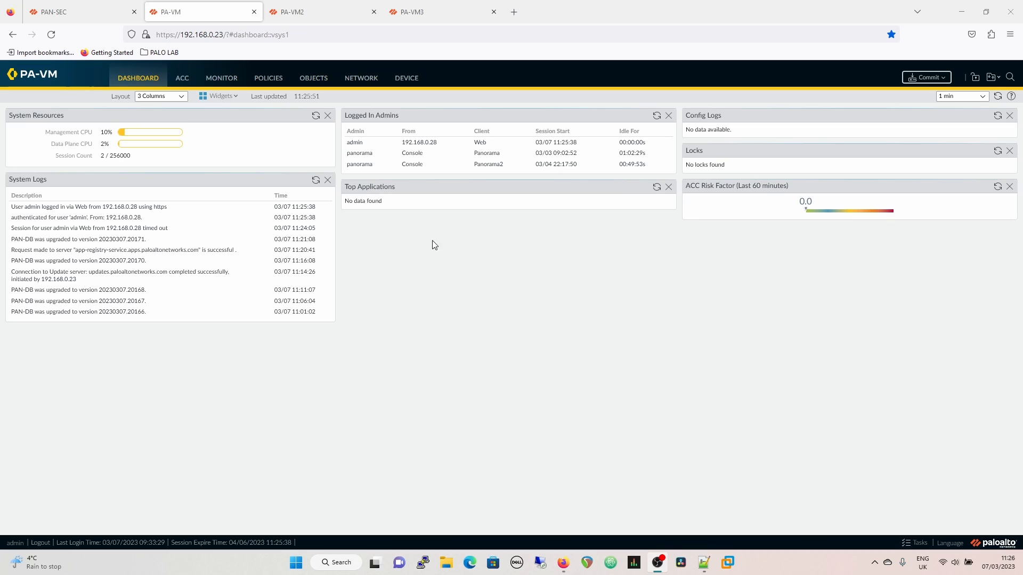
click(259, 79)
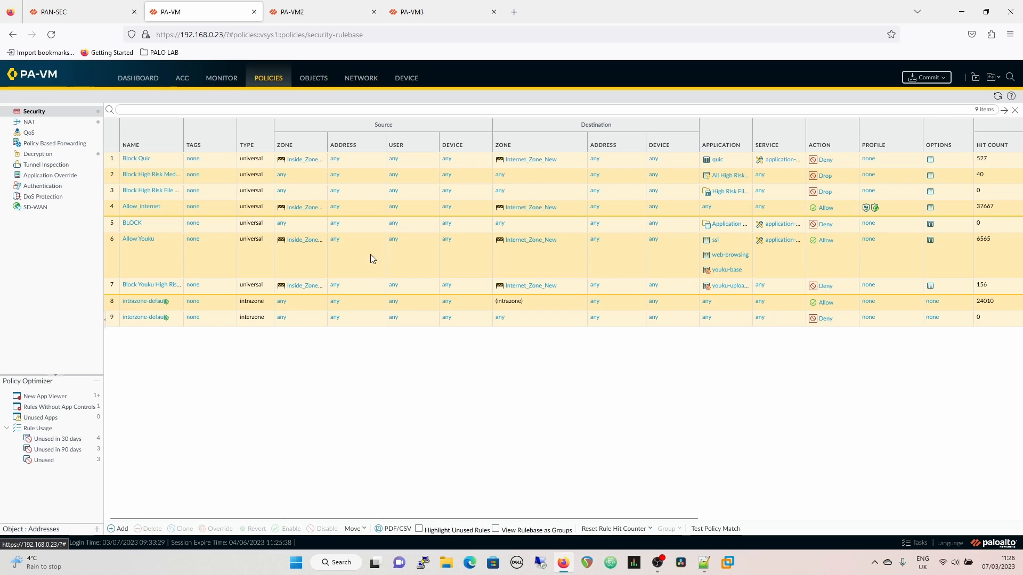
- Return to Panorama and preview the combined security rules of HA_TEST_GROUP for the device PA-VM
click(91, 13)
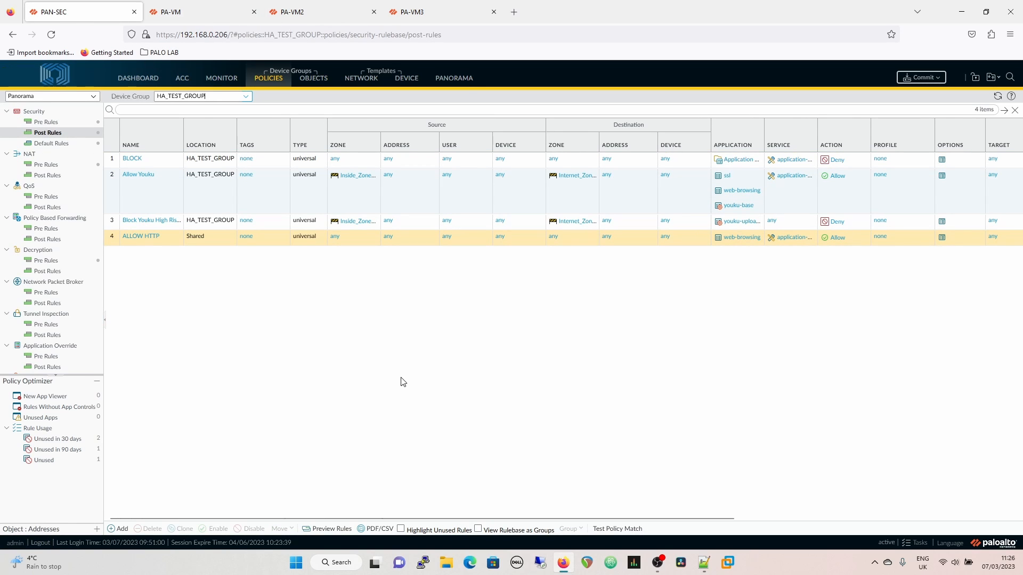
click(331, 528)
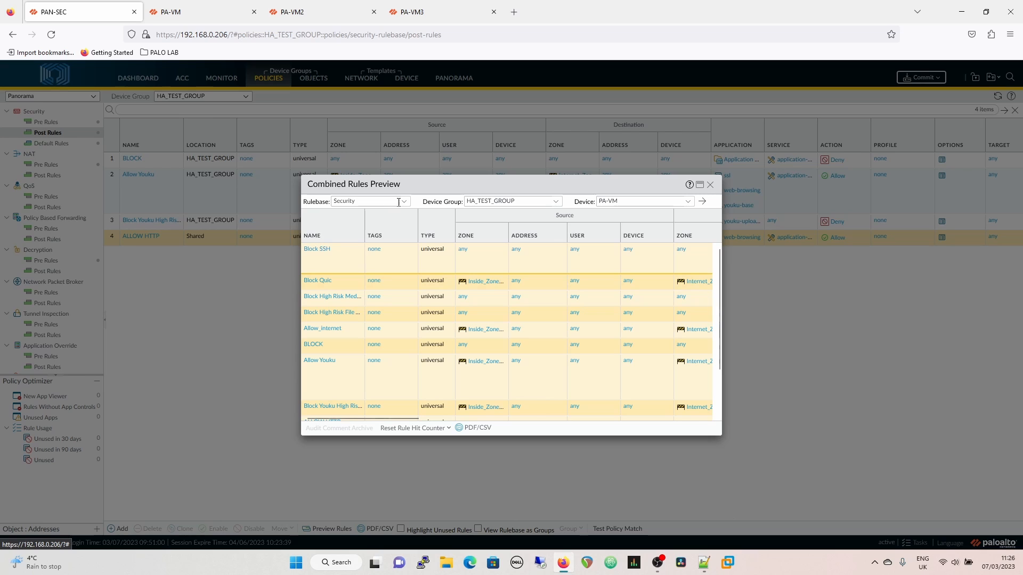
- Enlarge the combined rules preview to examine the full rule order and usage columns for PA-VM, and close it
click(699, 184)
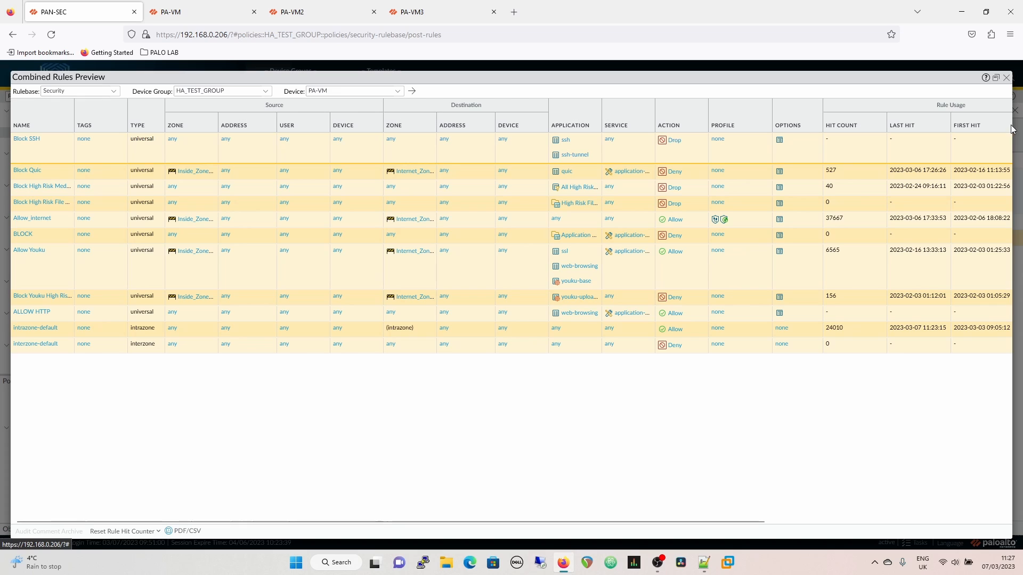
click(1007, 80)
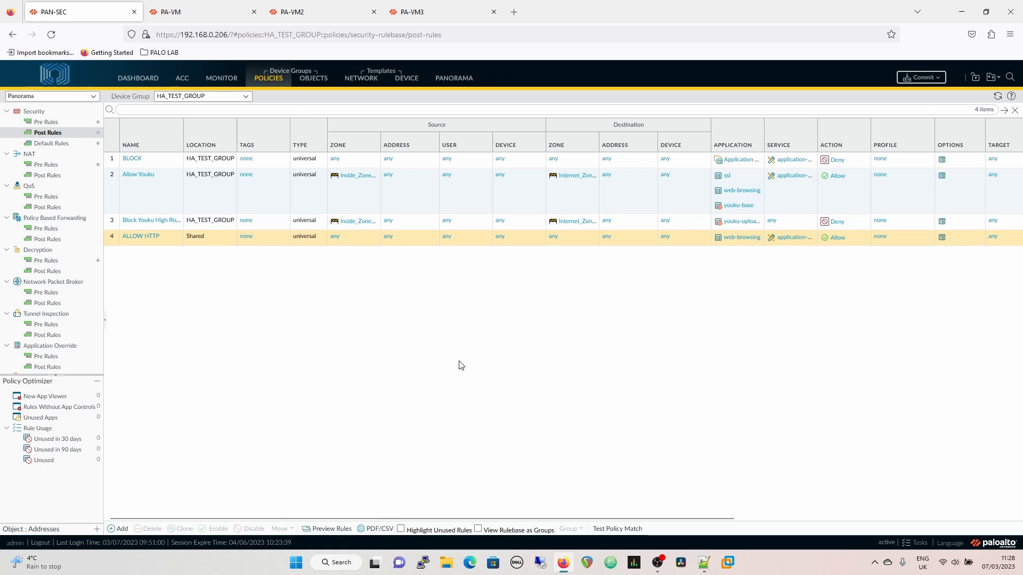
- Commit the pending configuration changes to Panorama and dismiss the commit status
click(930, 78)
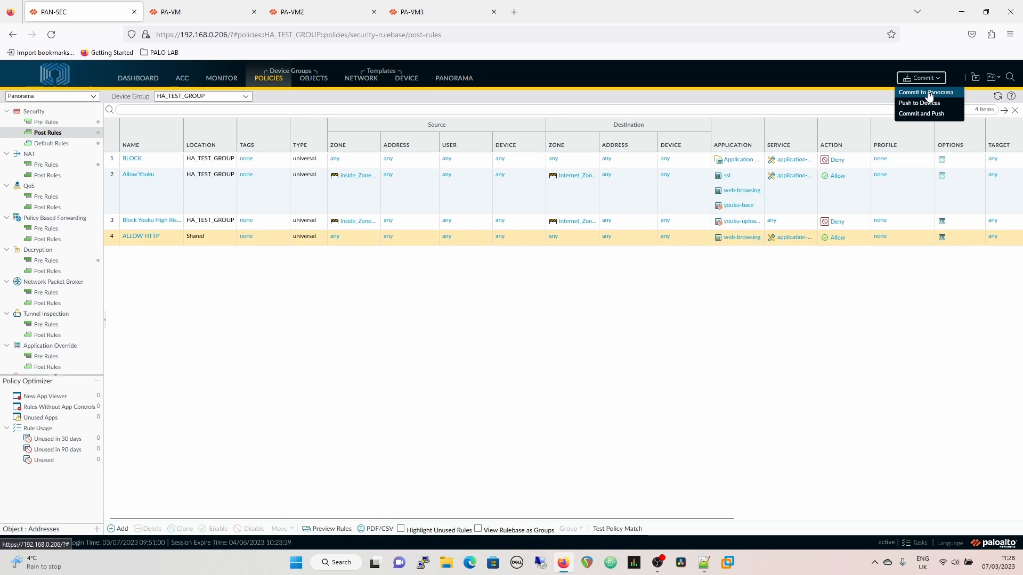
click(930, 93)
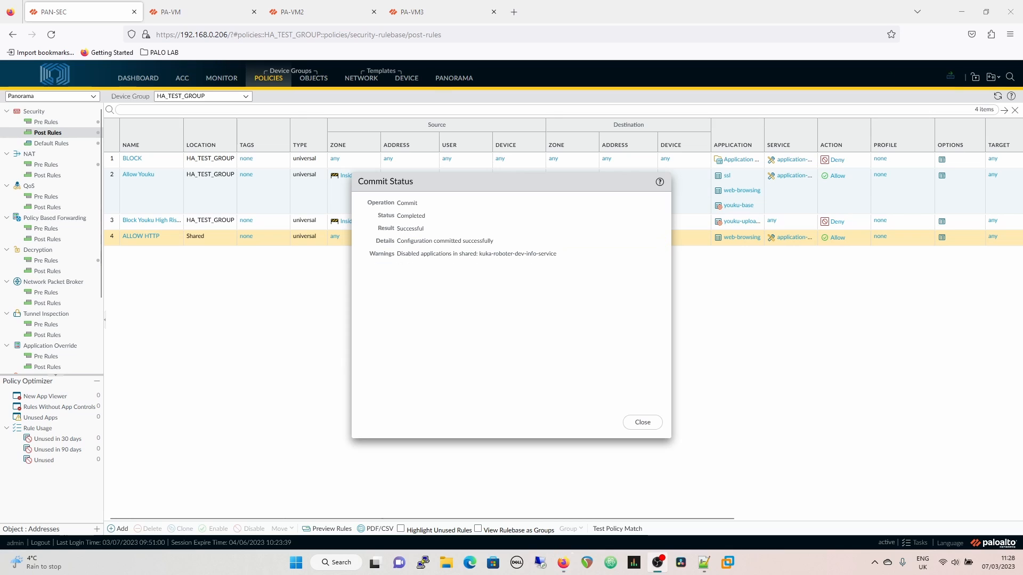
click(647, 426)
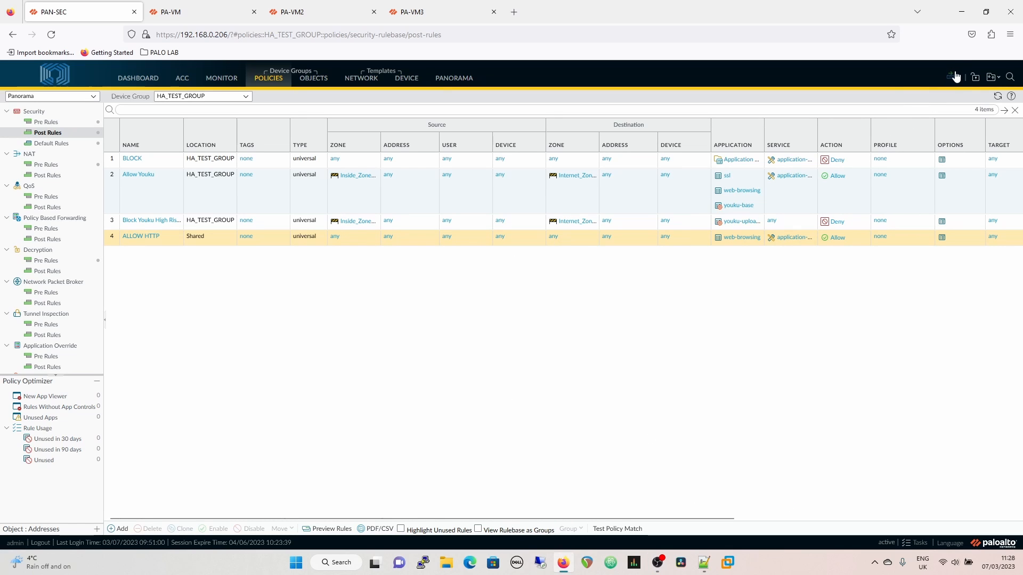
- Start a push to devices, review the device group and template scope, and accept PA-VM in HA_TEST_GROUP as the selection
click(975, 77)
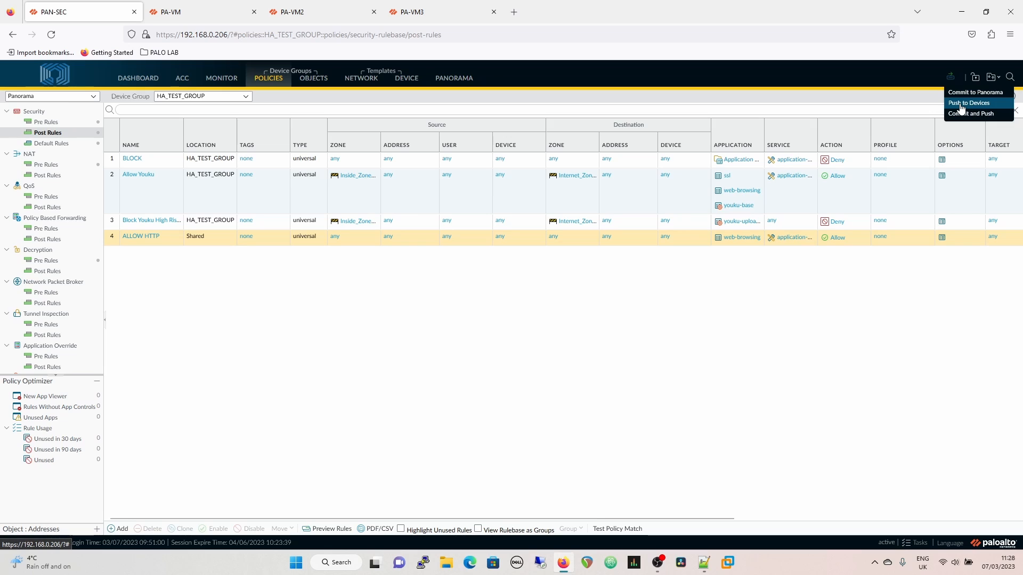
click(959, 103)
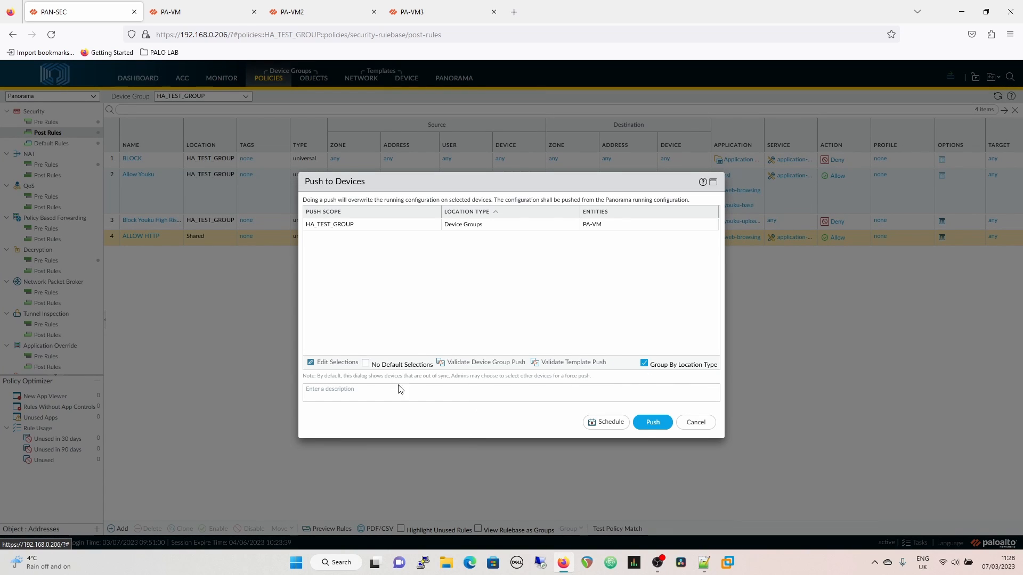
click(328, 364)
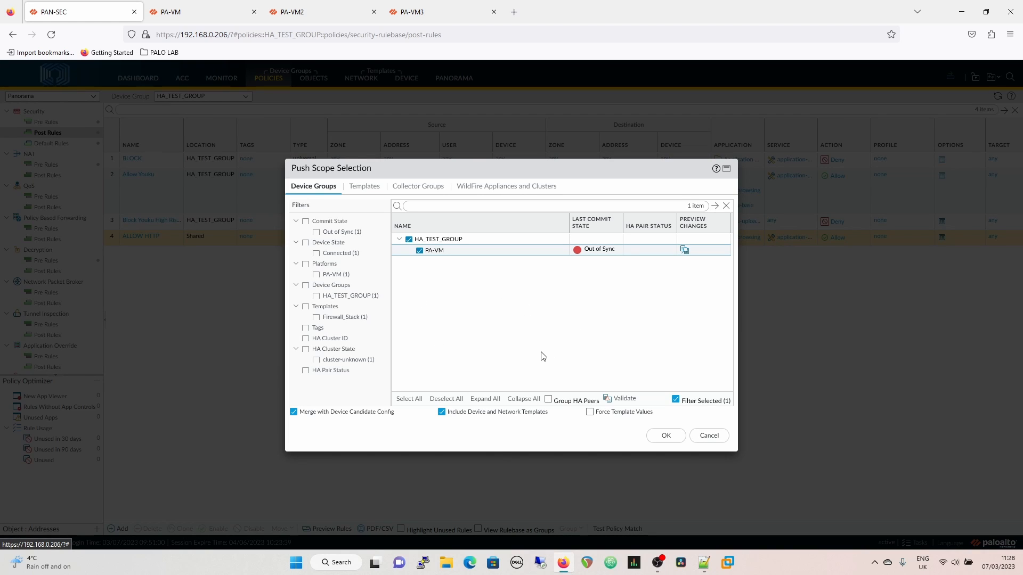
click(364, 190)
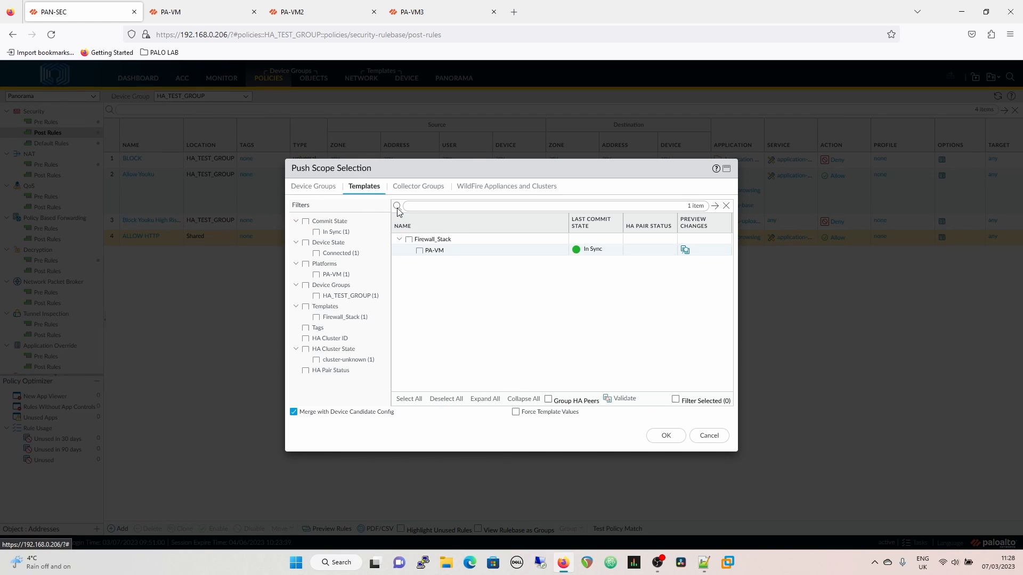
click(331, 188)
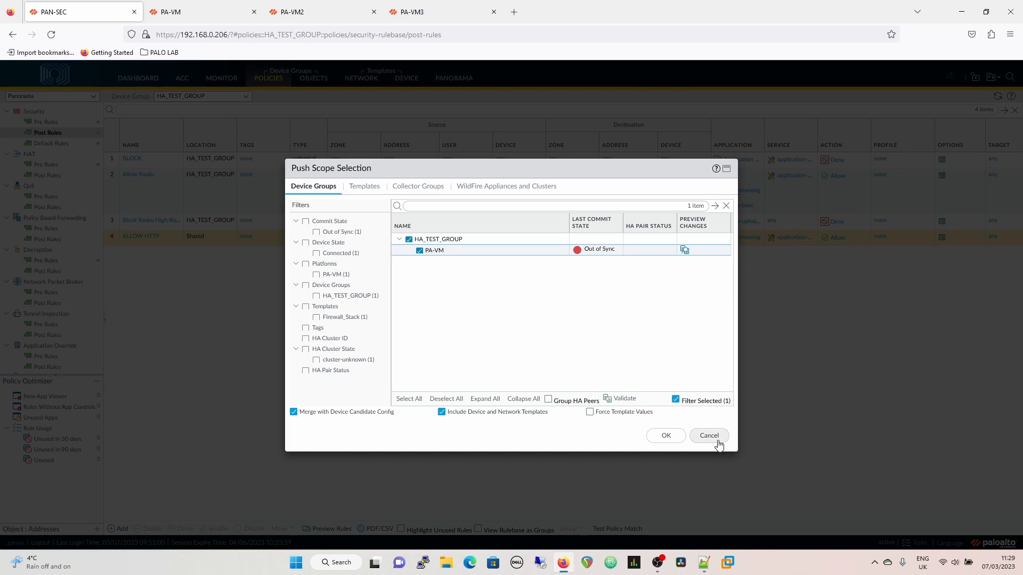
click(663, 436)
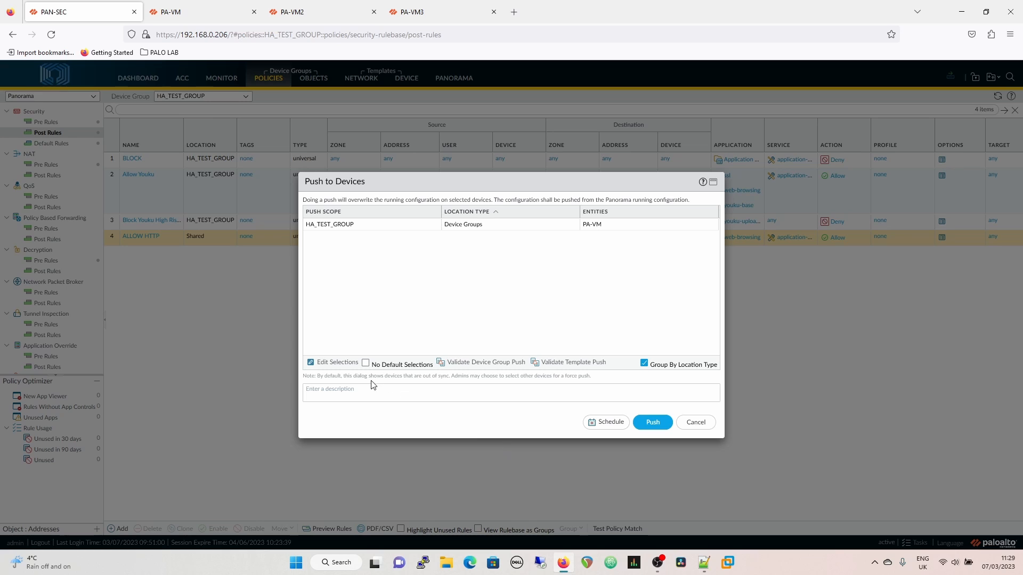
- Try the No Default Selections option, restore the default scope, and push the HA_TEST_GROUP configuration to PA-VM
click(365, 363)
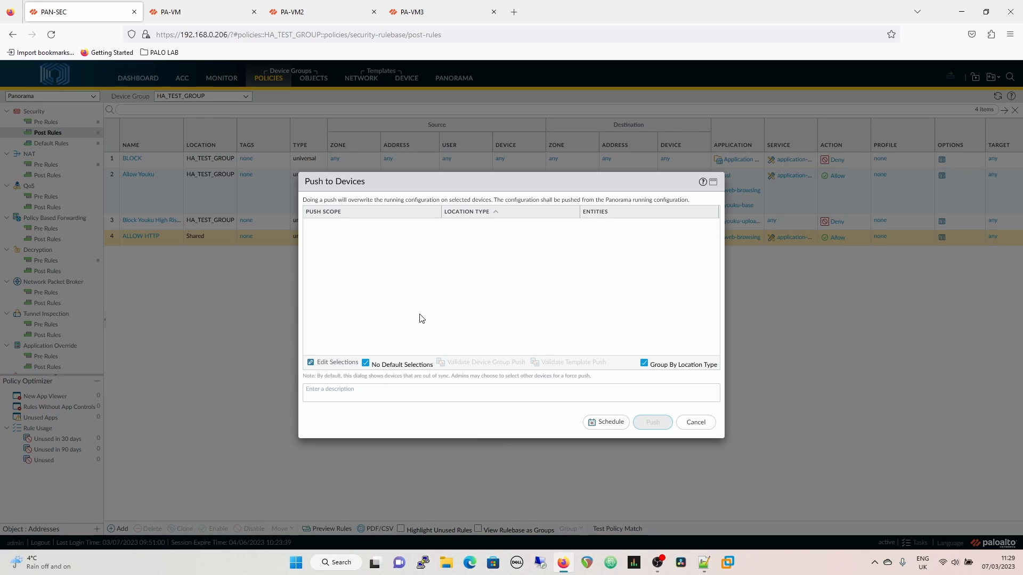
click(365, 364)
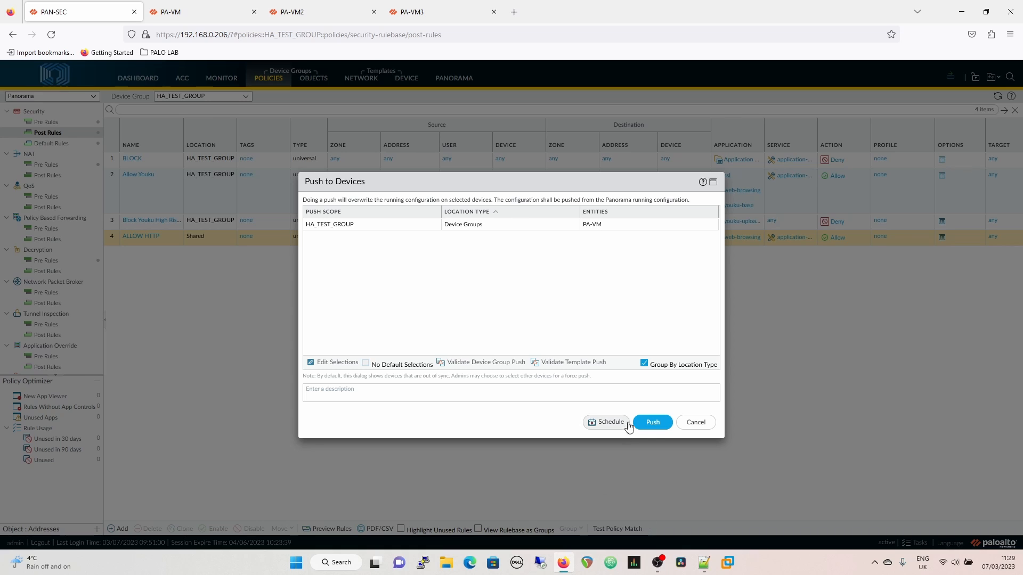
click(656, 426)
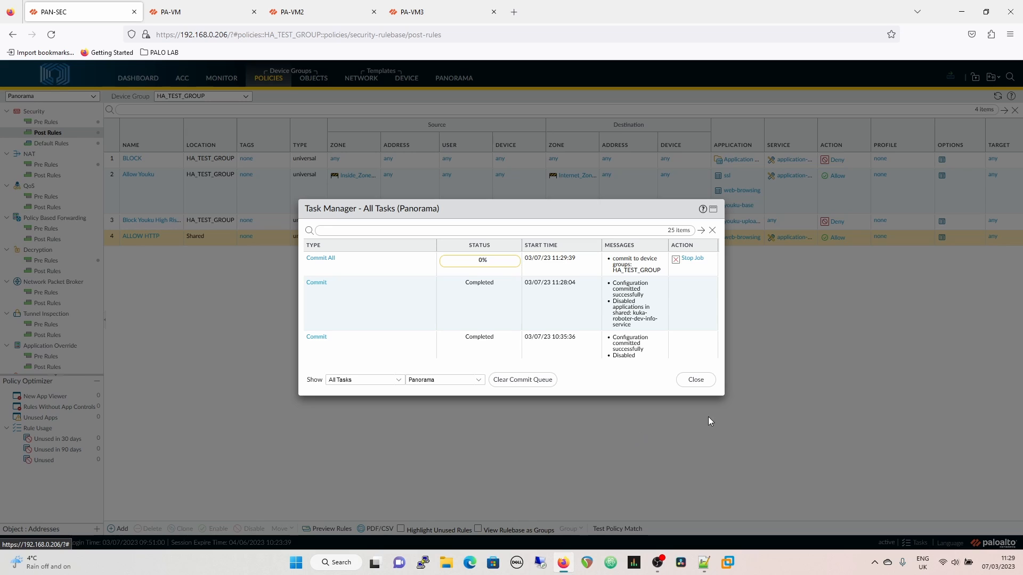
click(698, 381)
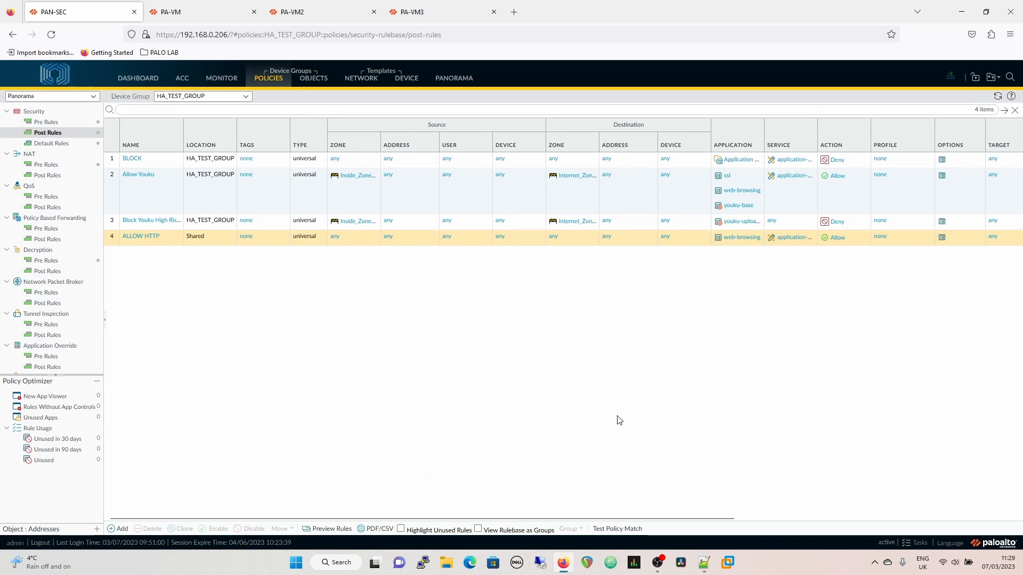
- Create a device group named TEST_GROUP_1 with Shared as its parent device group
click(450, 81)
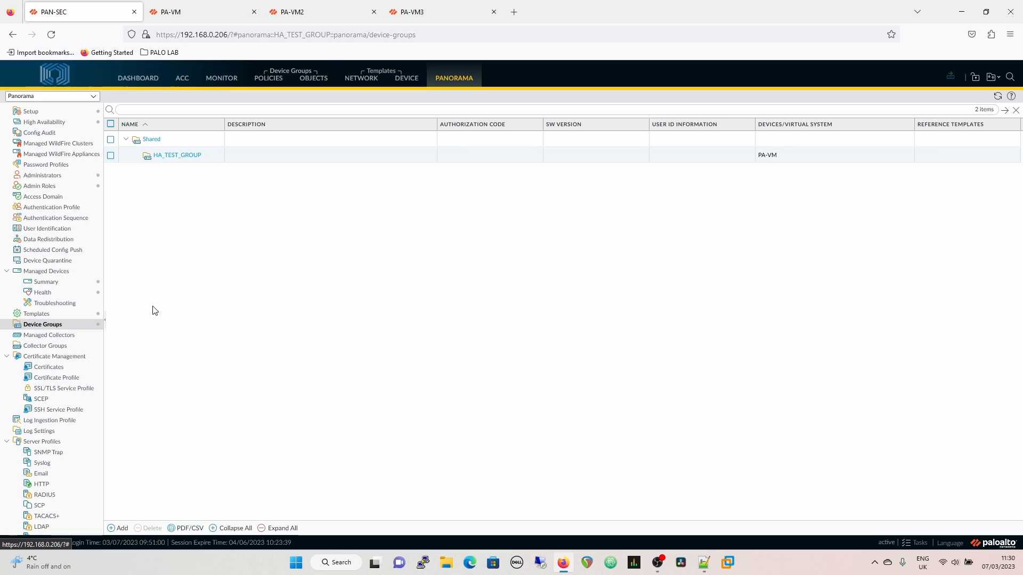
click(117, 528)
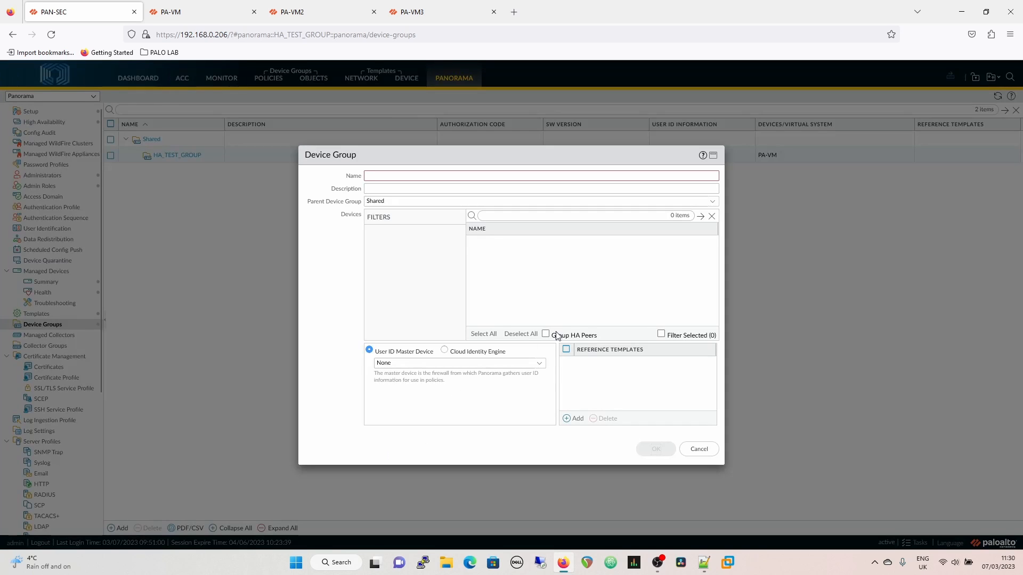
click(504, 176)
text(T)
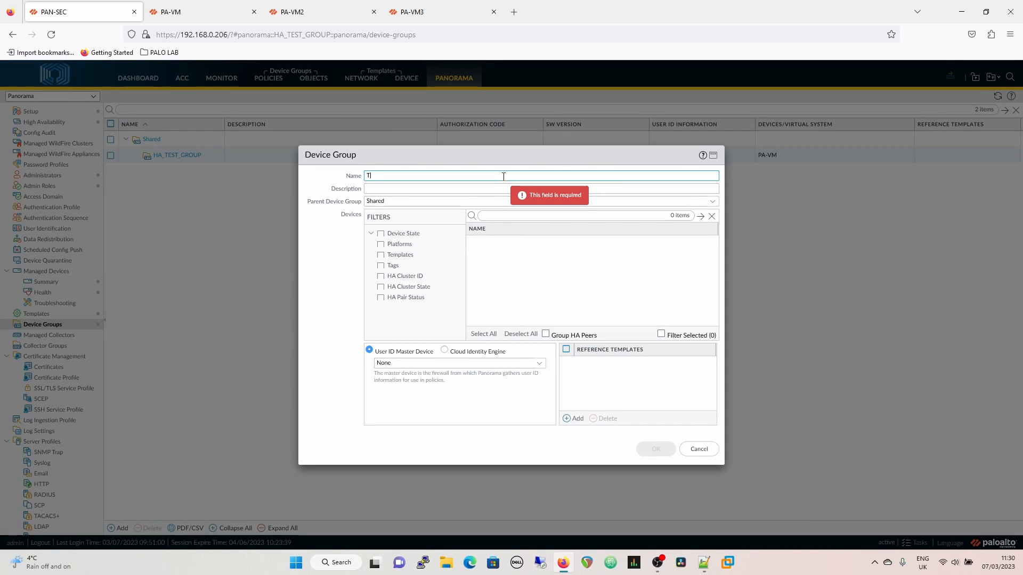
text(EST_G)
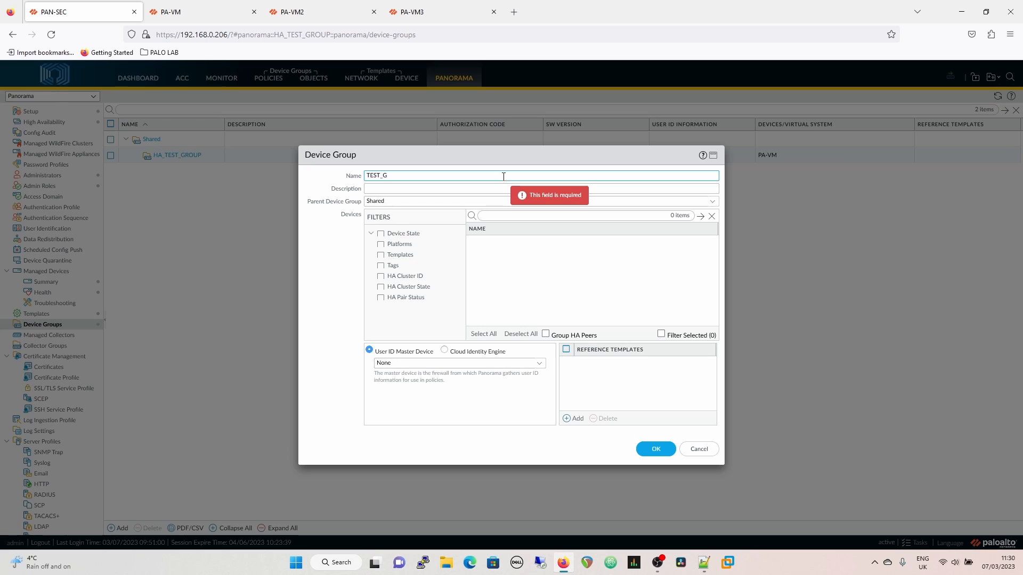
key(Caps_Lock)
text(ROU)
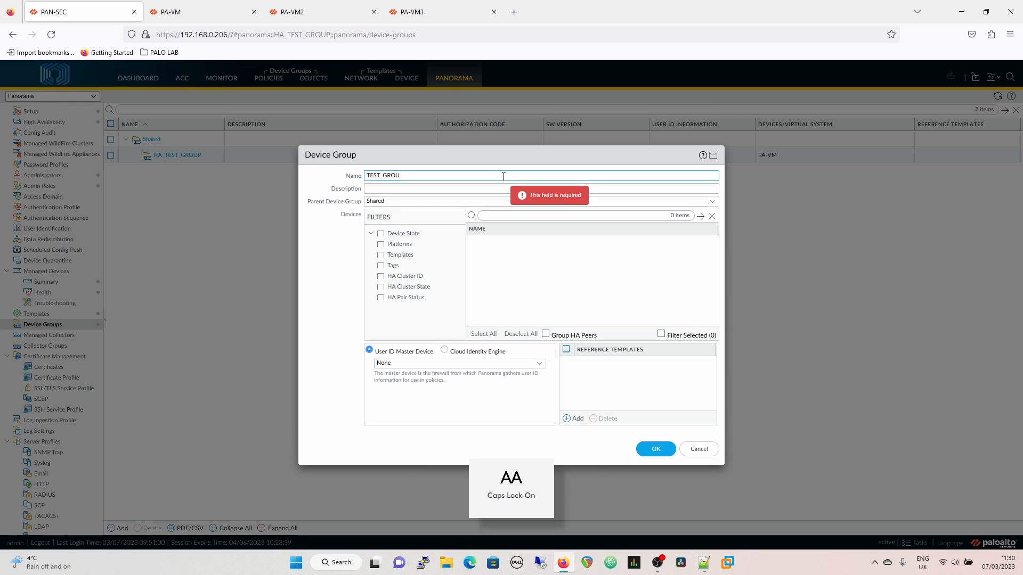
text(P_1)
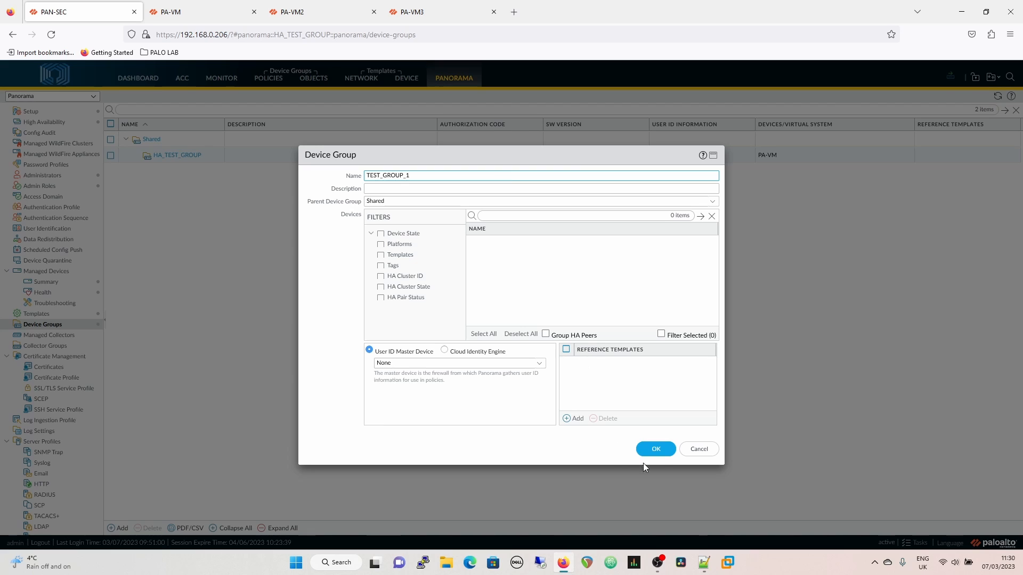
click(657, 449)
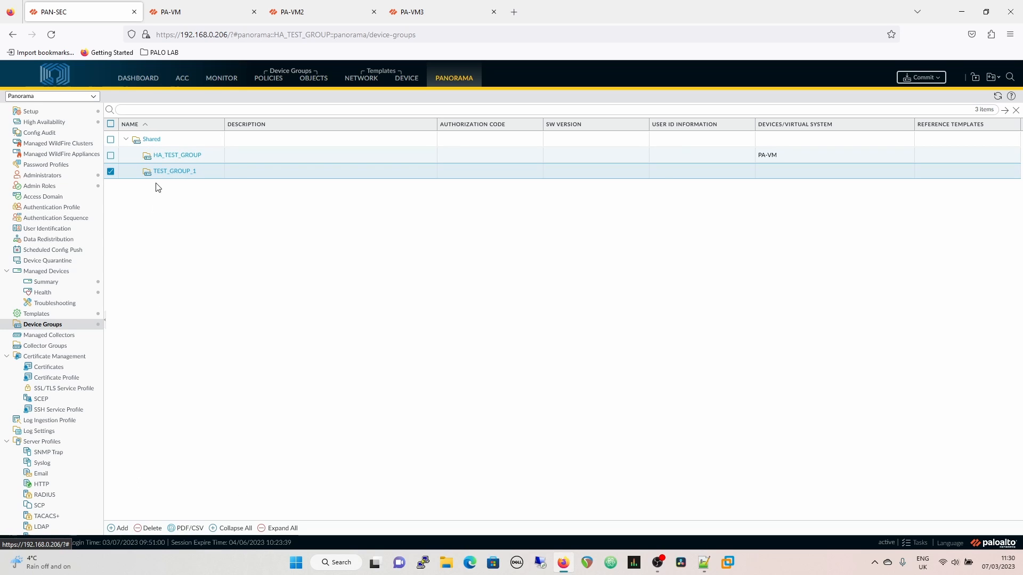
- Change the parent device group of TEST_GROUP_1 to HA_TEST_GROUP
click(173, 171)
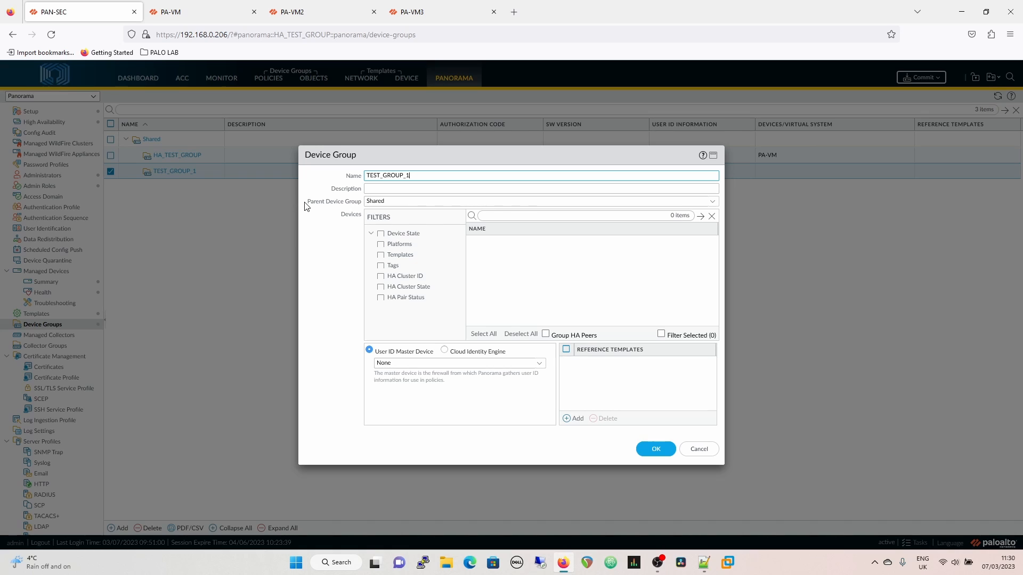
drag(306, 202, 362, 201)
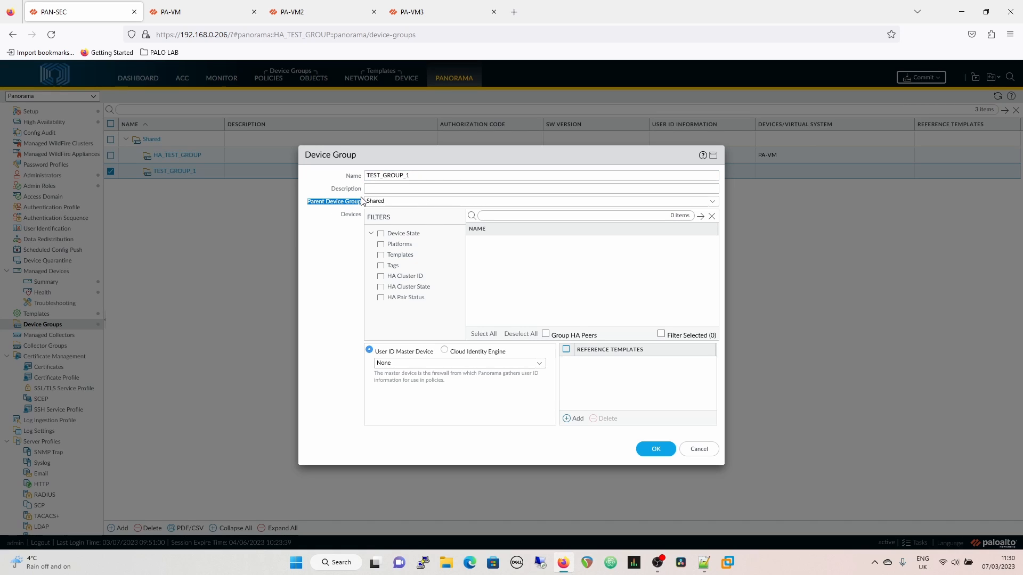
click(712, 201)
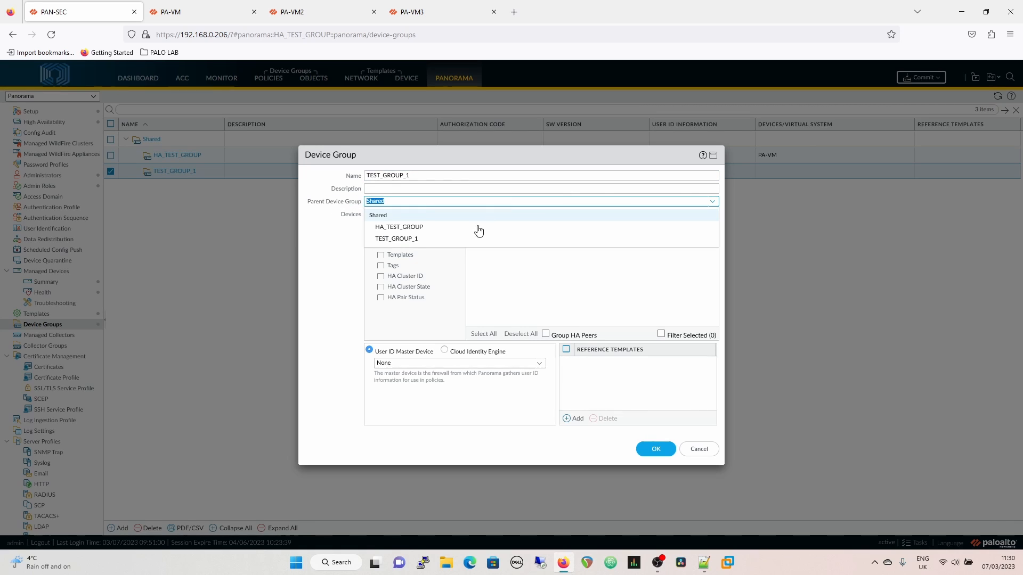
click(402, 228)
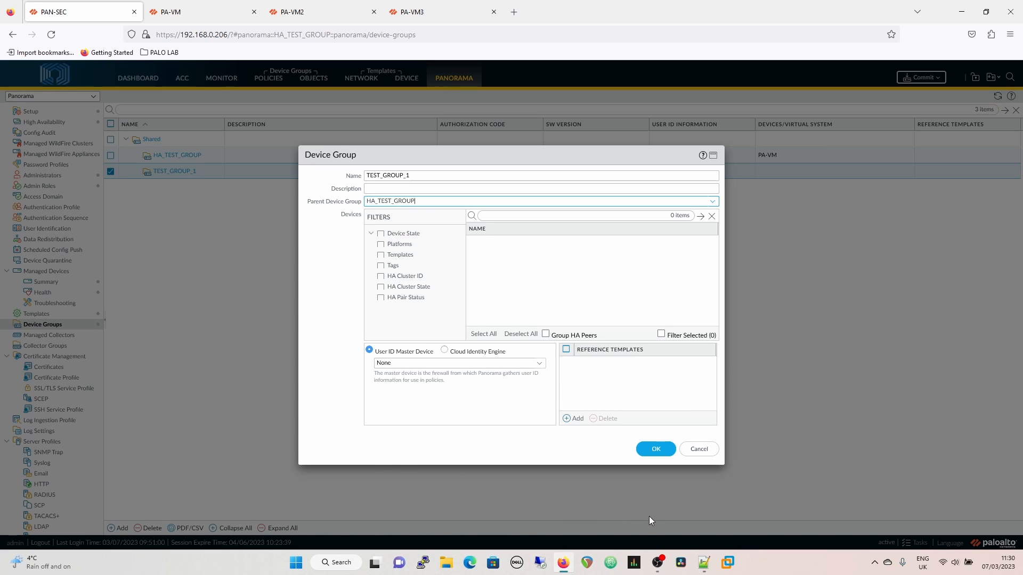
click(658, 449)
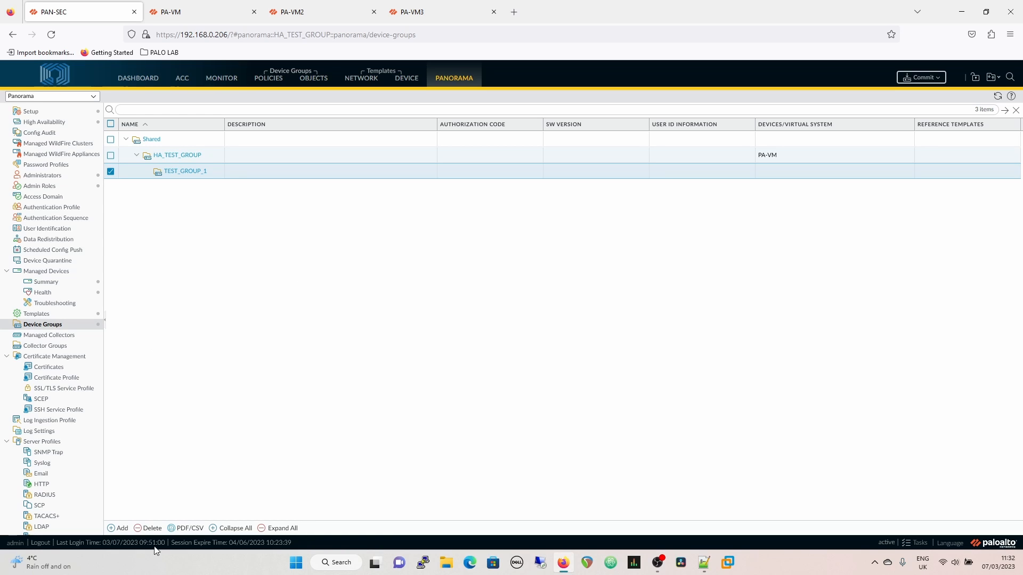
- Create a device group named TEST_GROUP_2 with Shared as its parent device group
click(119, 528)
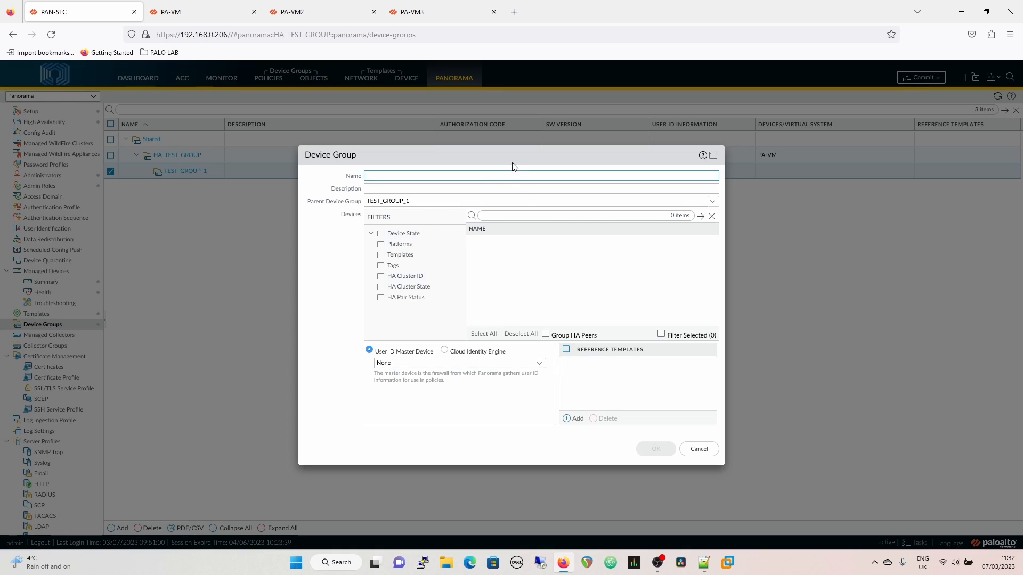
text(test)
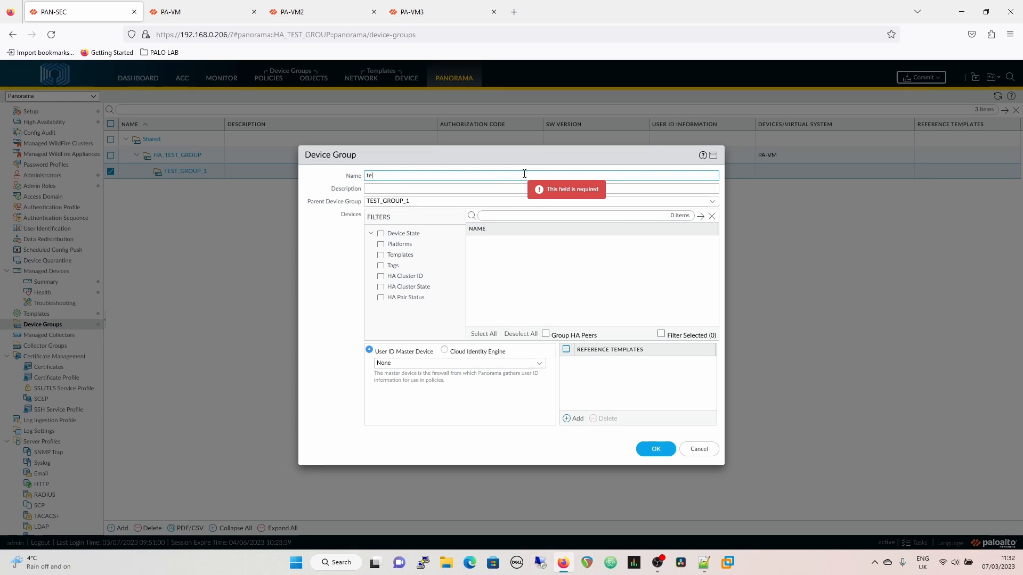
key(BackSpace)
key(BackSpace)
key(BackSpace)
key(BackSpace)
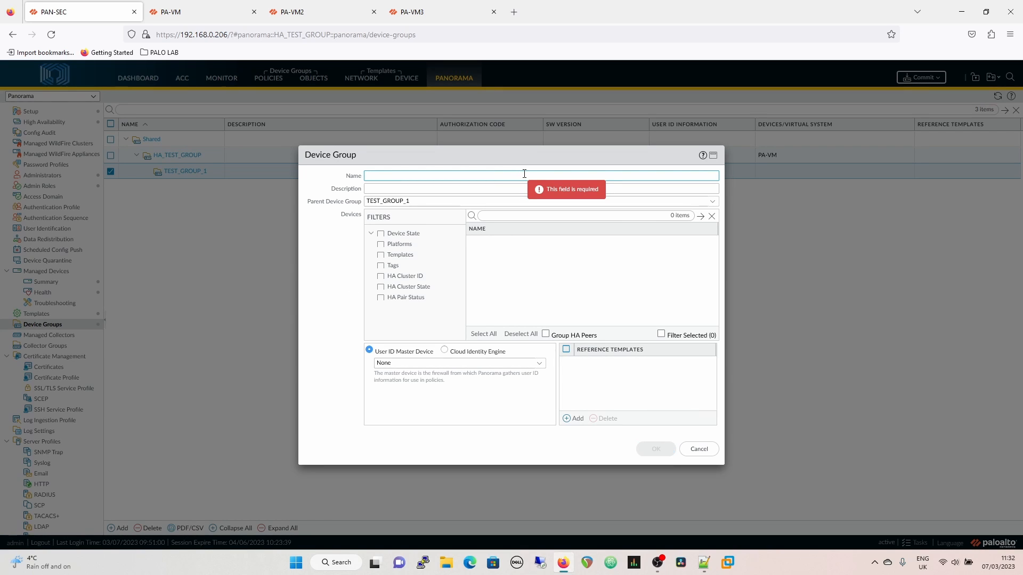
text(TEST_G)
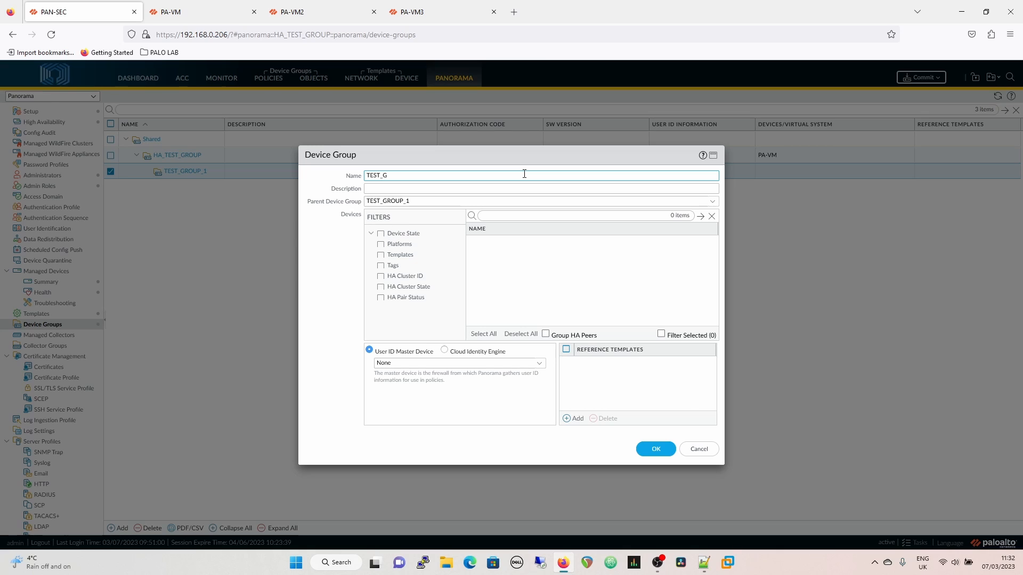
text(ROUP_2)
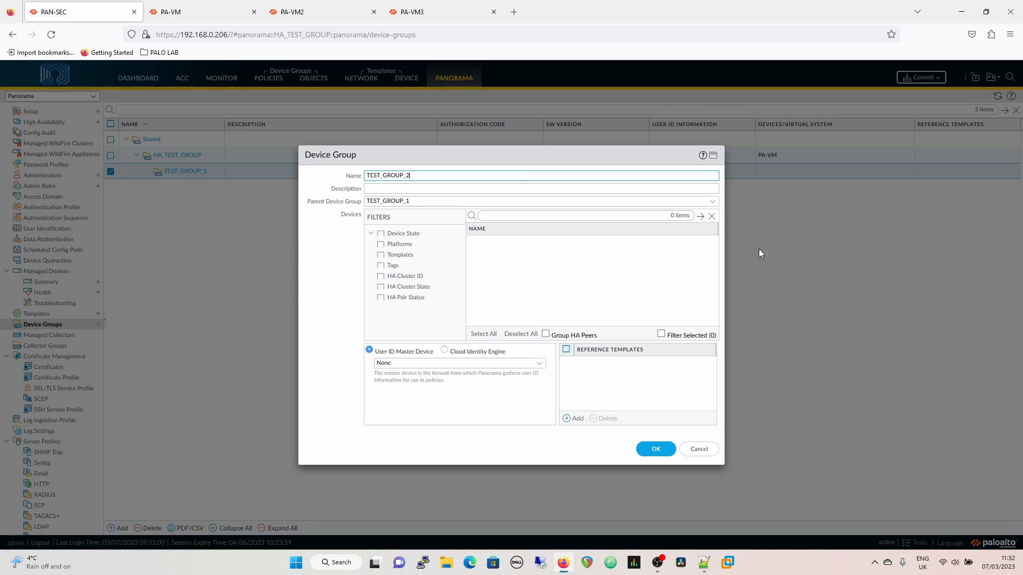
click(712, 202)
click(384, 213)
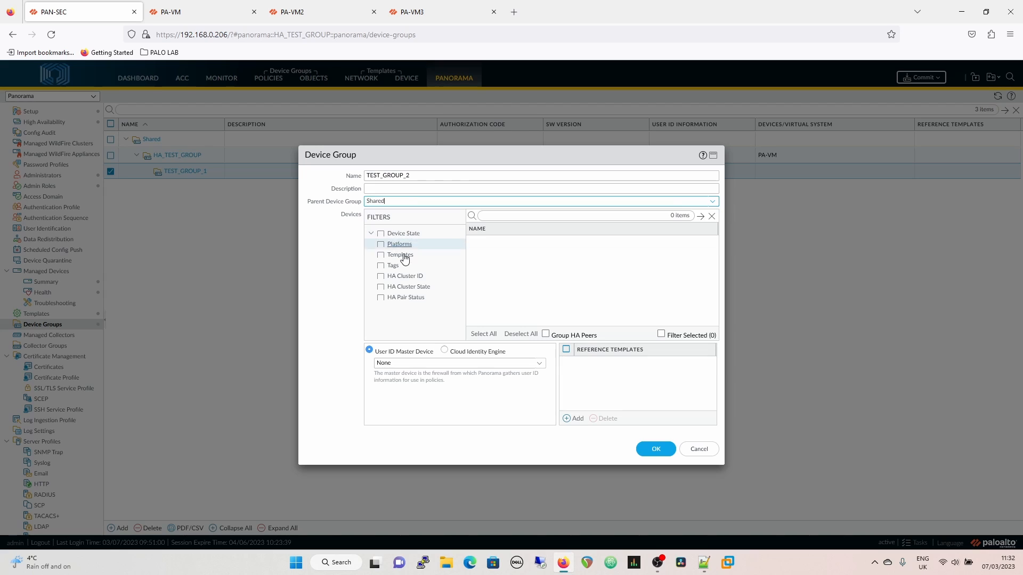
click(655, 449)
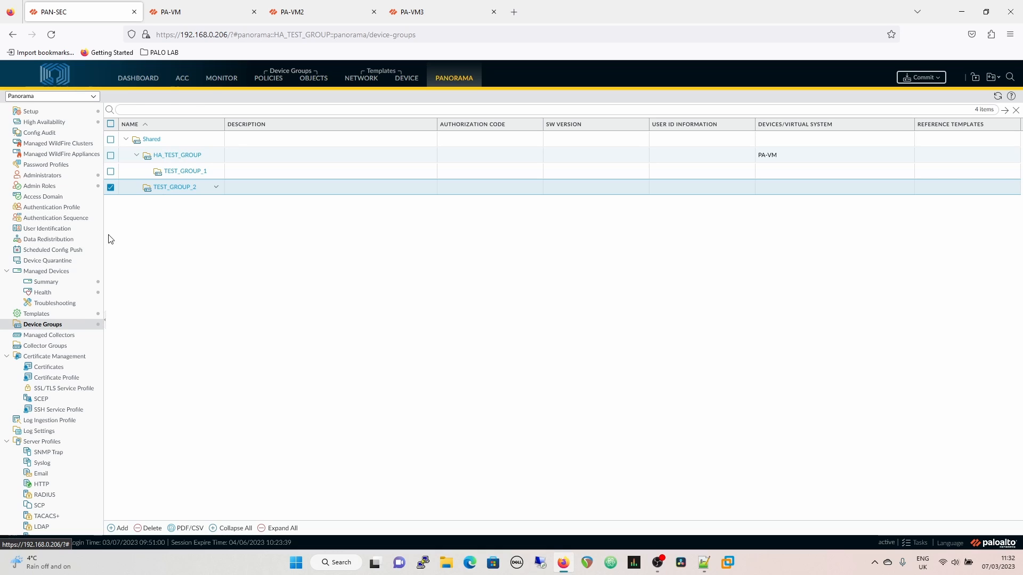
- Create a device group named TEST_GROUP_3 with TEST_GROUP_2 as its parent device group
click(123, 528)
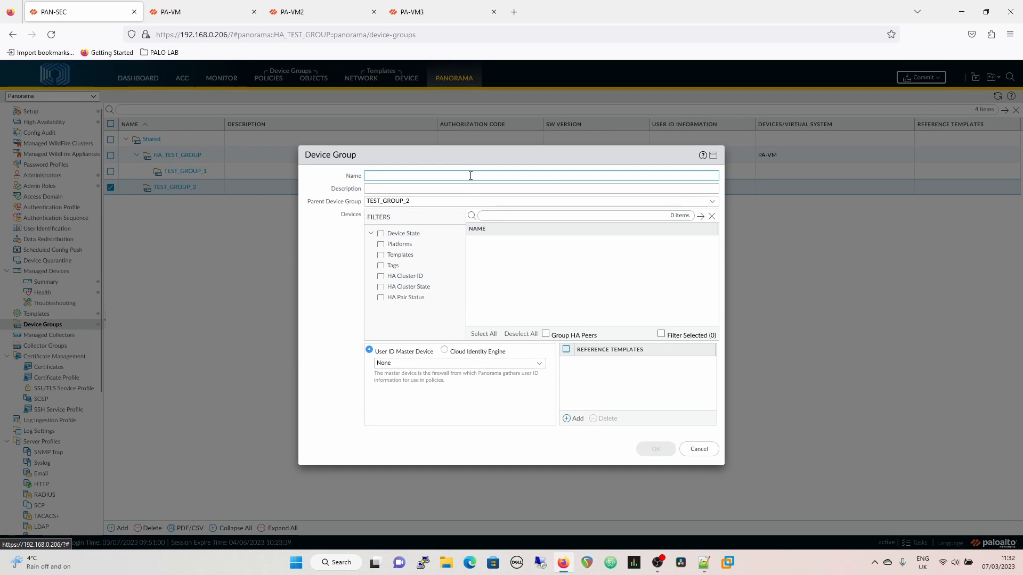
text(TEST)
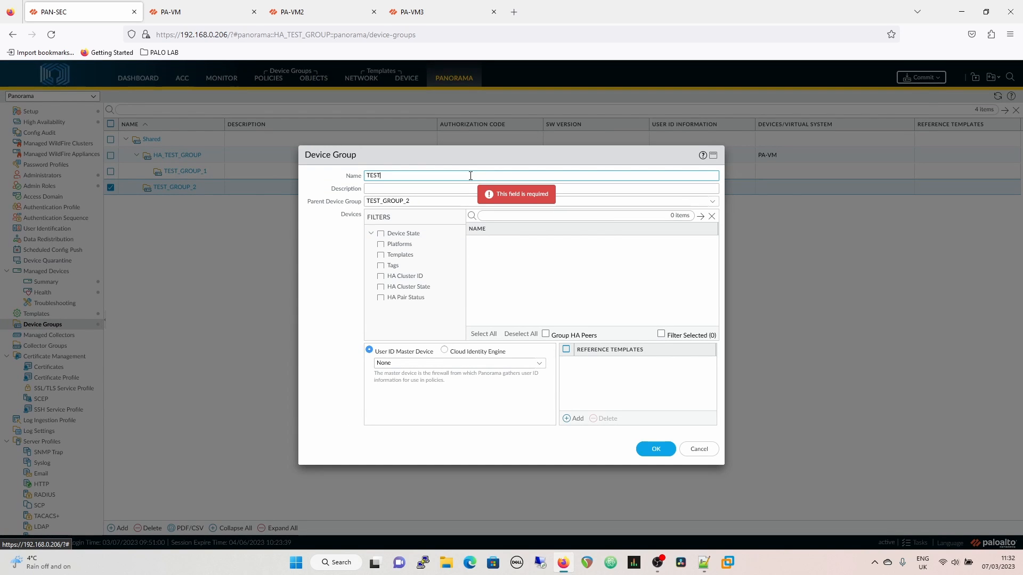
text(_GROUP_3)
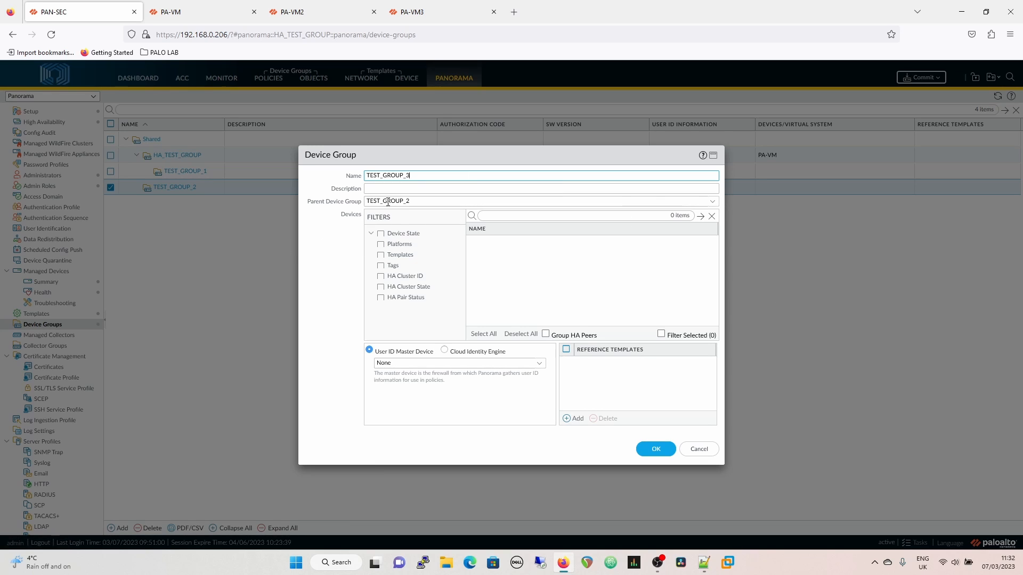
click(656, 449)
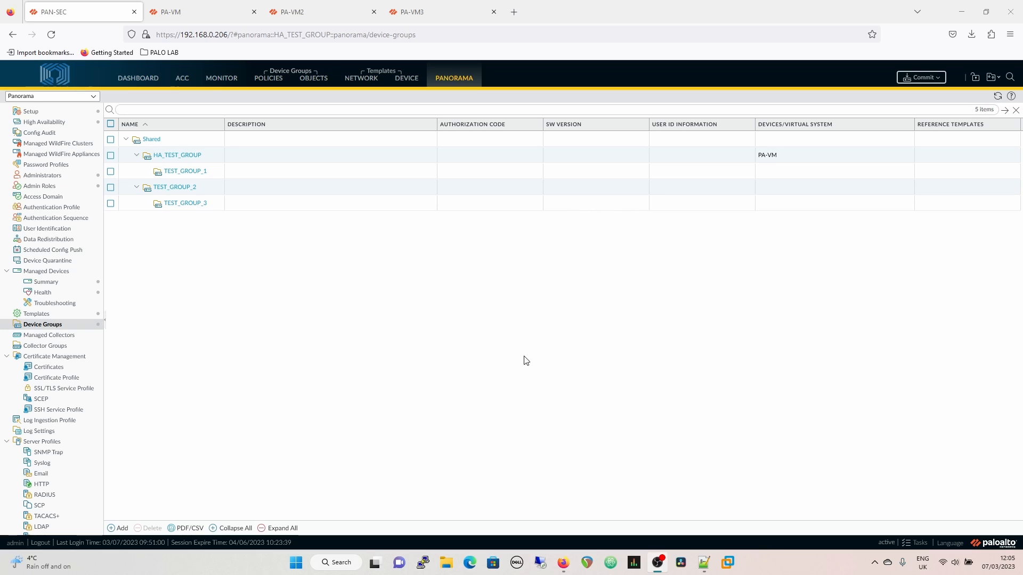
- Check which source zones can be selected in HA_TEST_GROUP's Allow_internet security pre-rule, discarding any edits
click(270, 81)
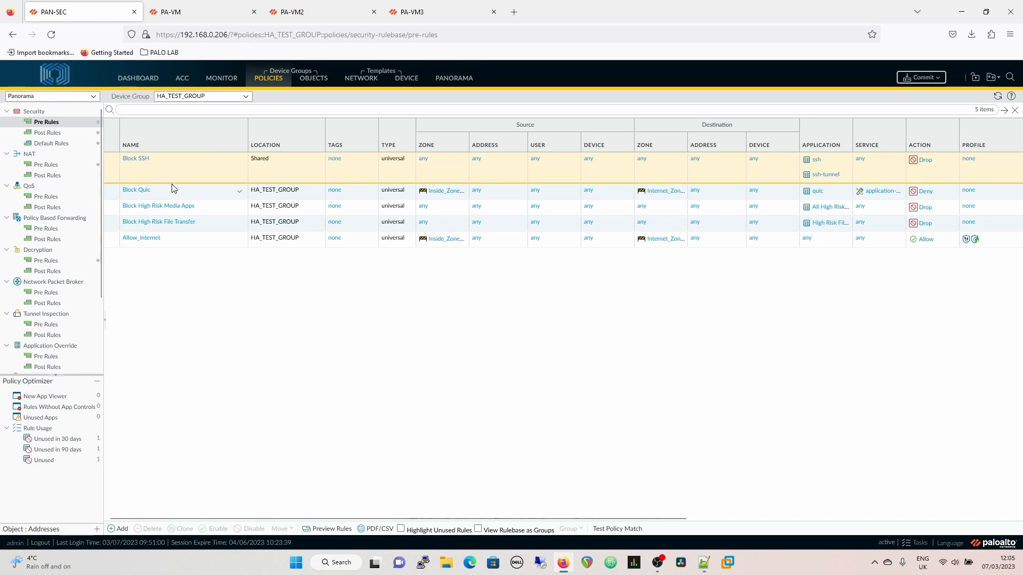
click(139, 240)
click(282, 232)
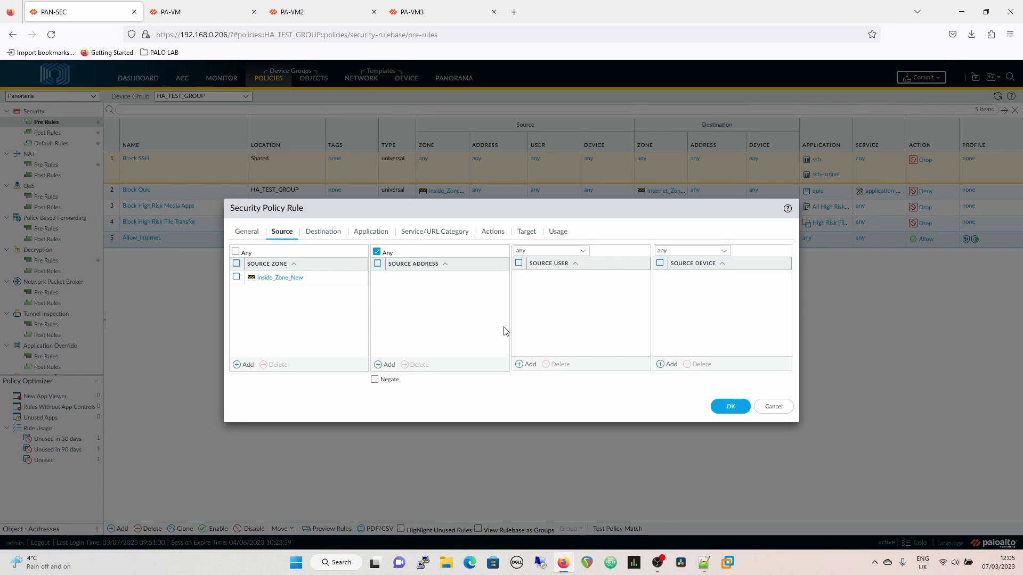
click(526, 365)
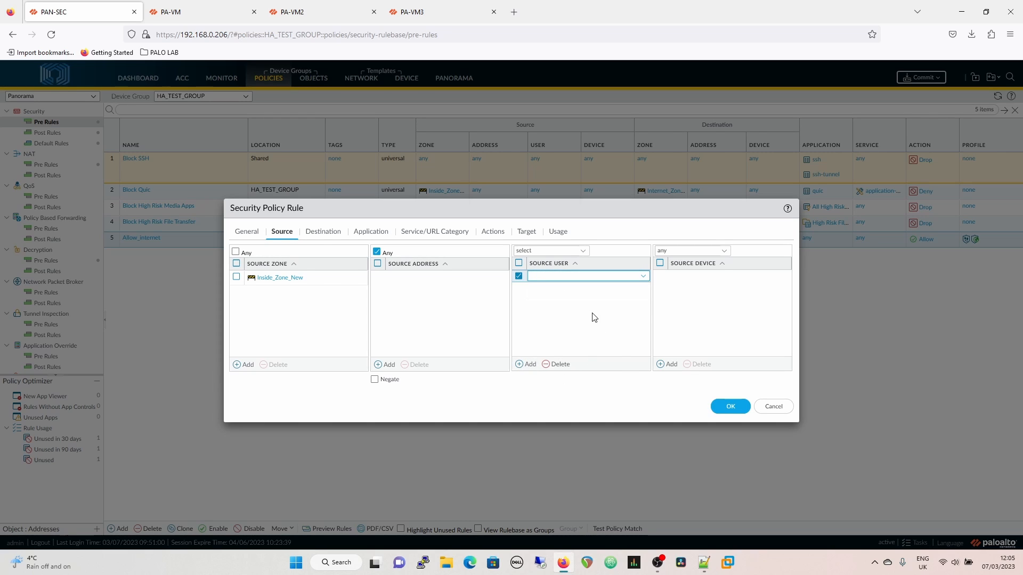
click(772, 406)
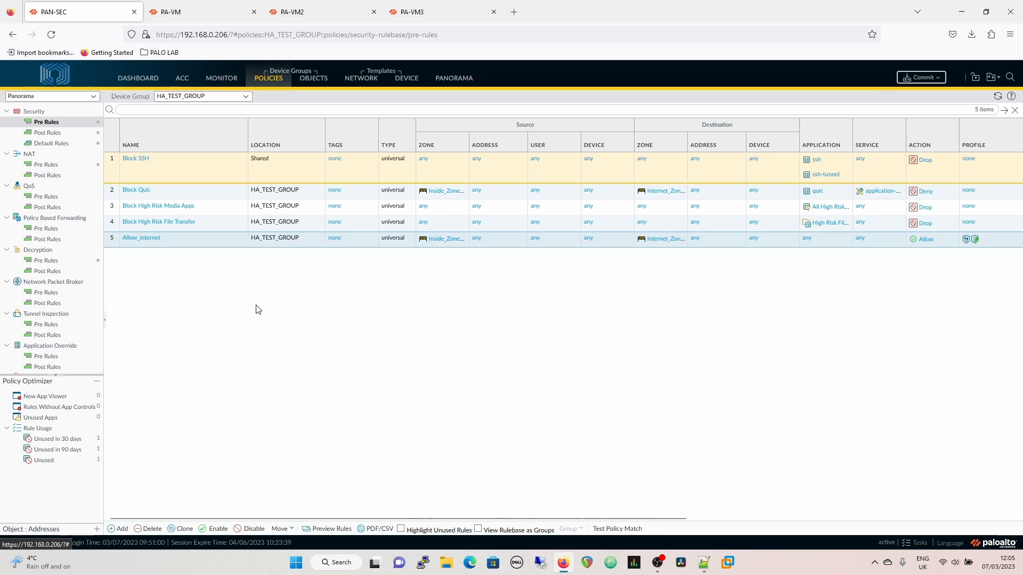
click(143, 238)
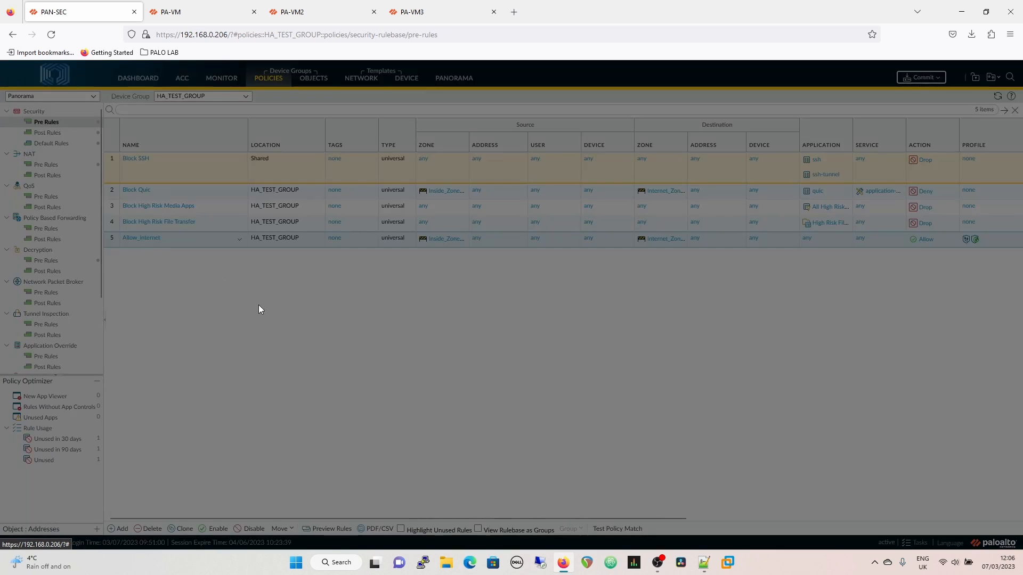
click(282, 231)
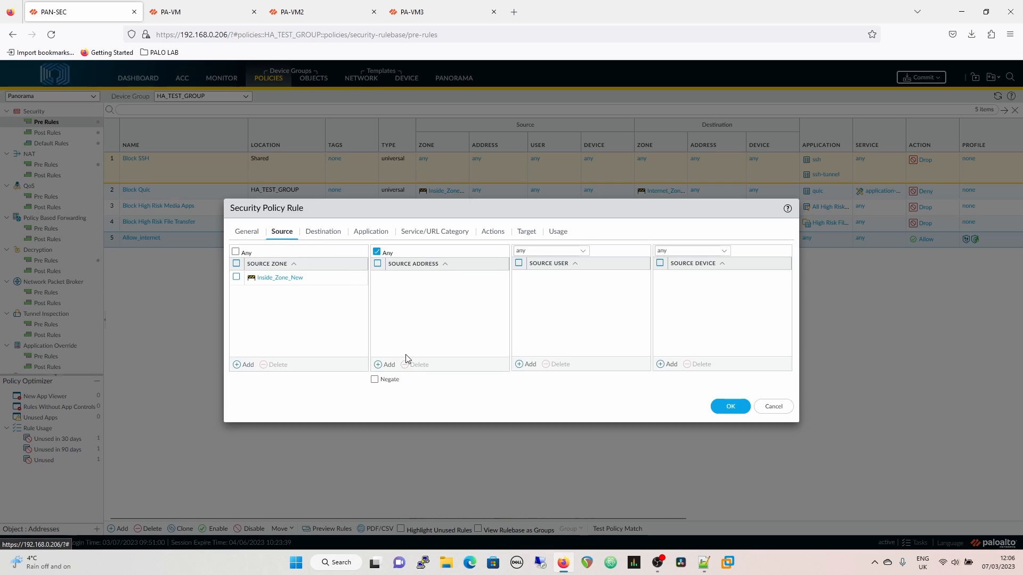
click(245, 364)
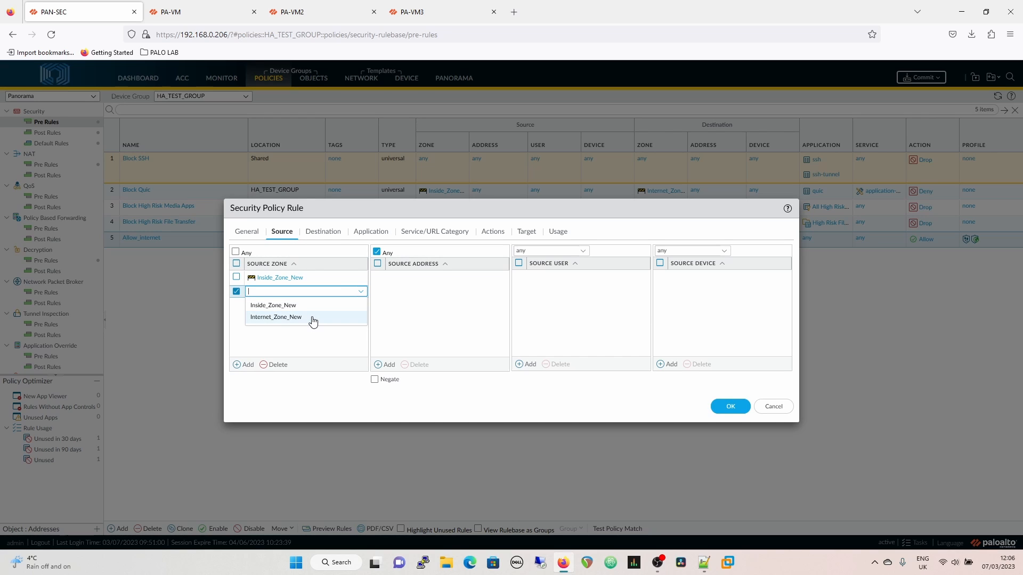
click(781, 408)
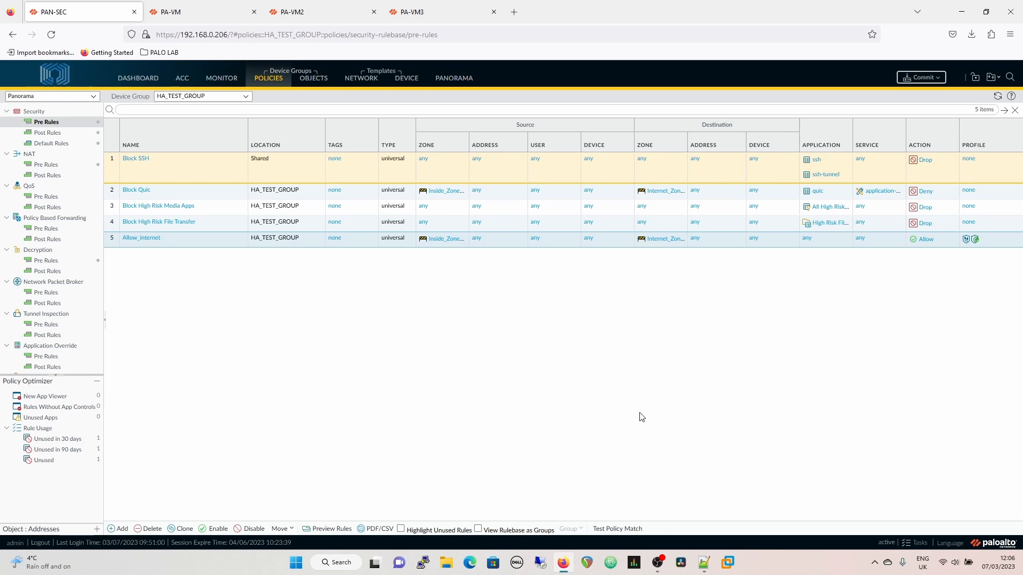
- Create a template named NEW_ZONES
click(453, 78)
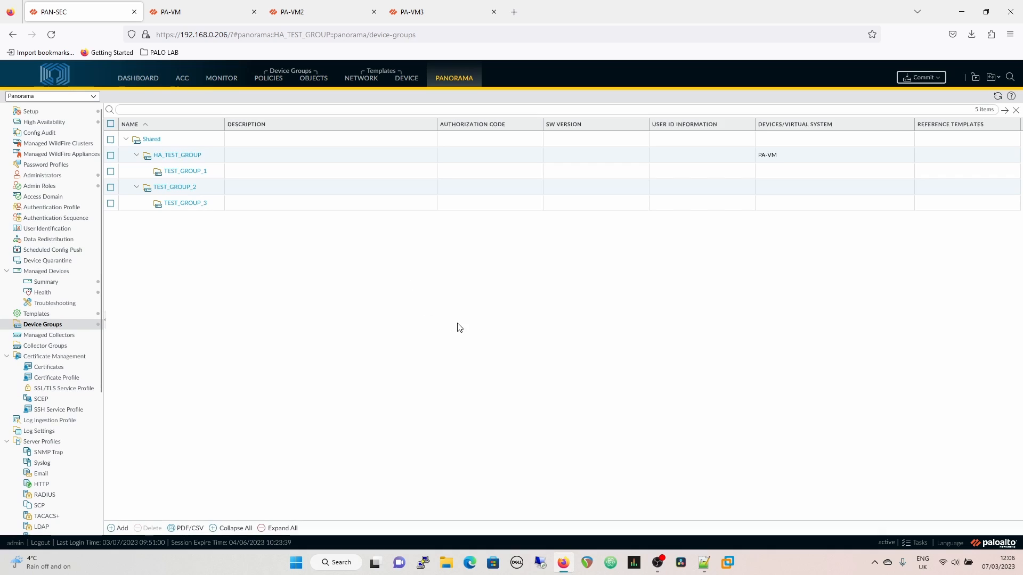
click(37, 313)
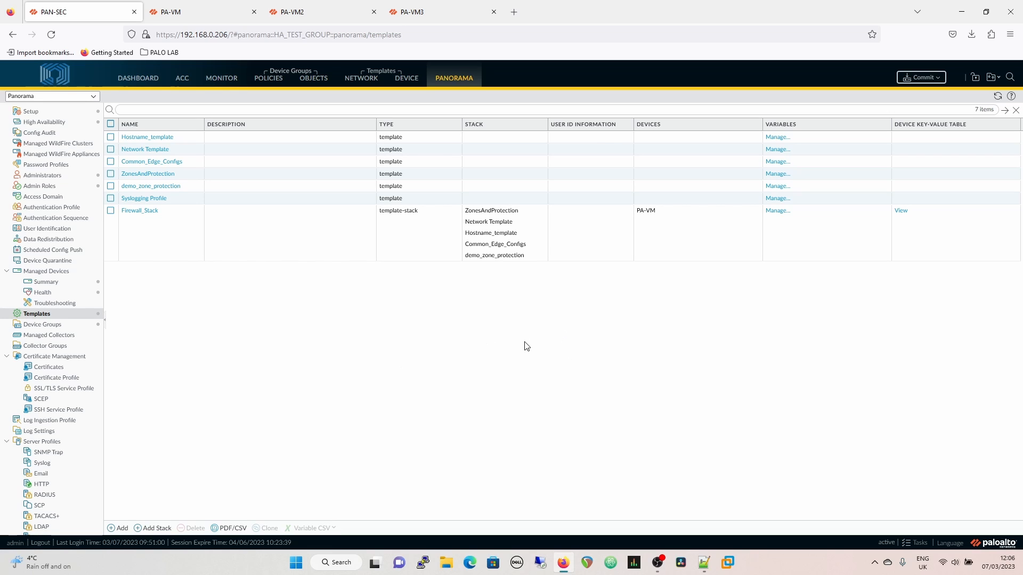
click(119, 528)
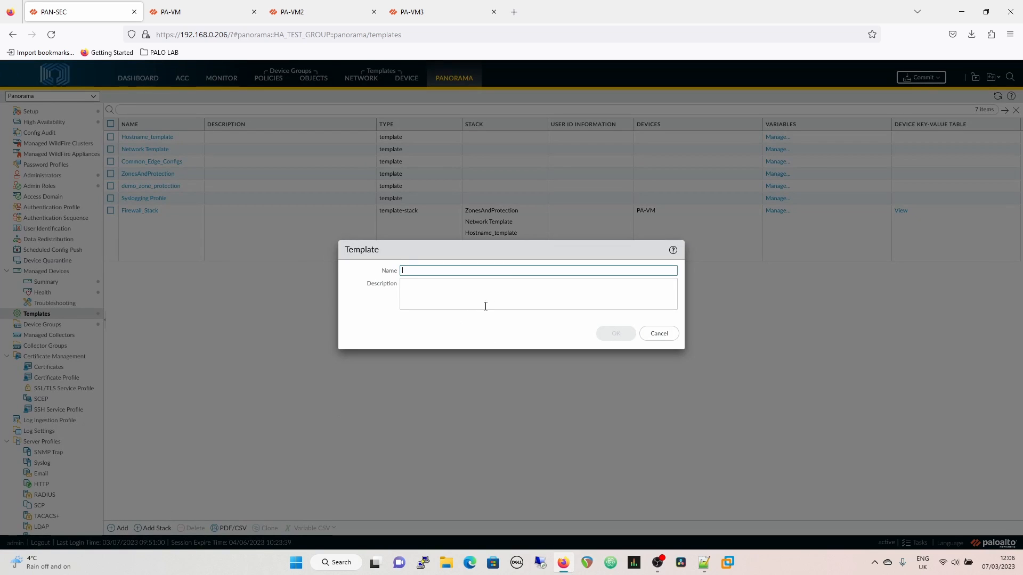
text(N)
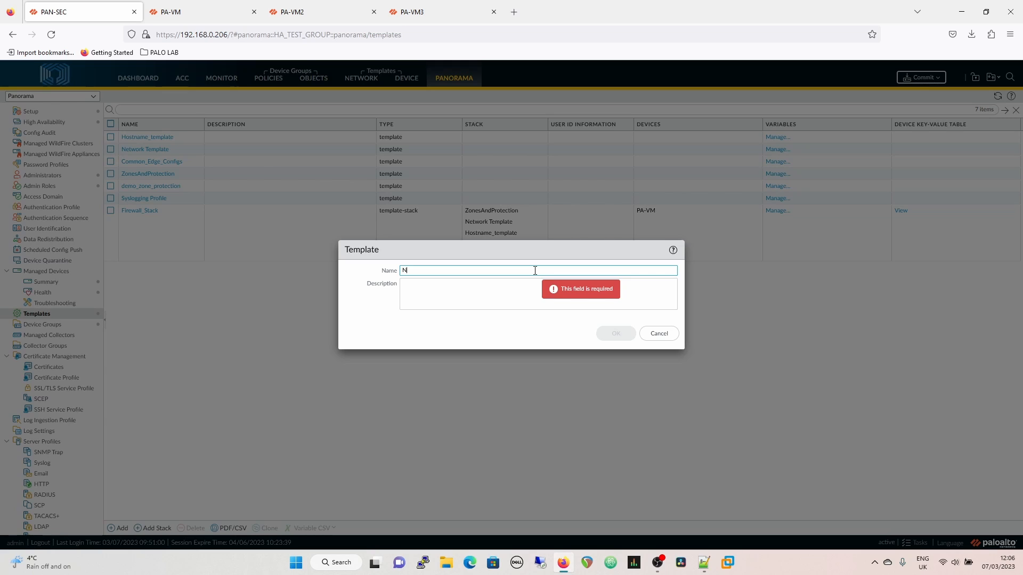
text(EW_ZONES)
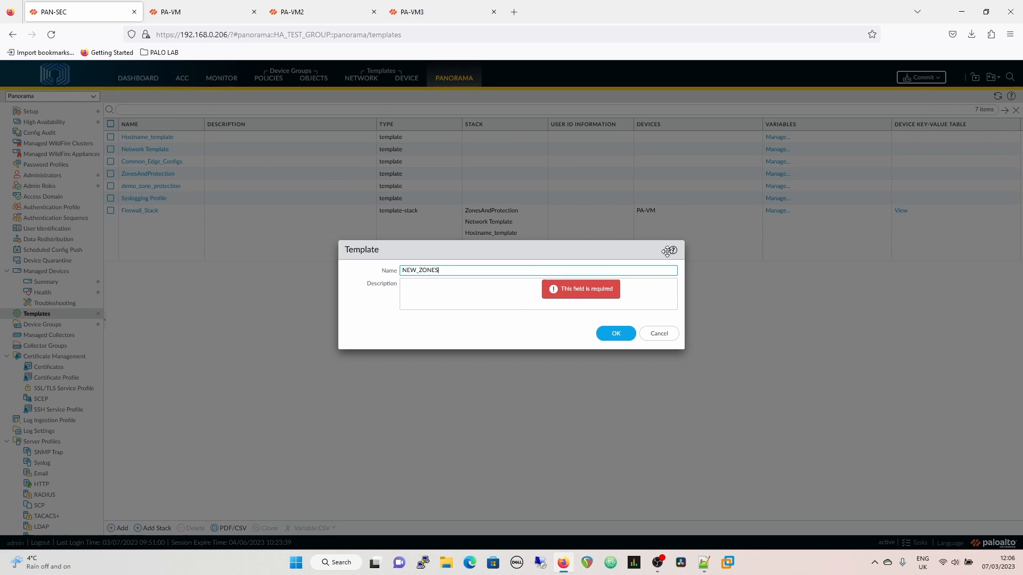
click(616, 333)
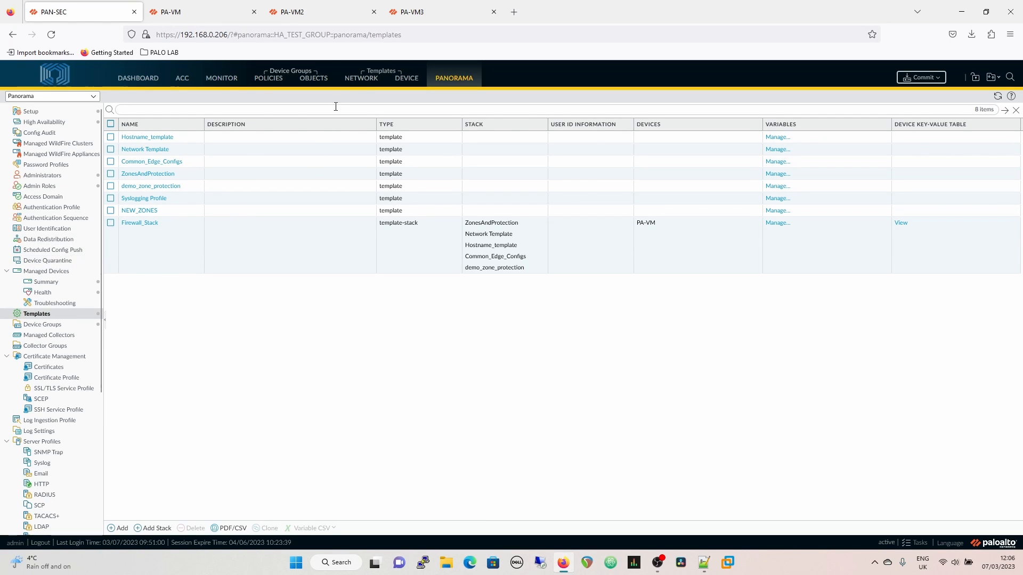
- Create a Layer3 zone named Demo_Zone1 in the NEW_ZONES template
click(358, 78)
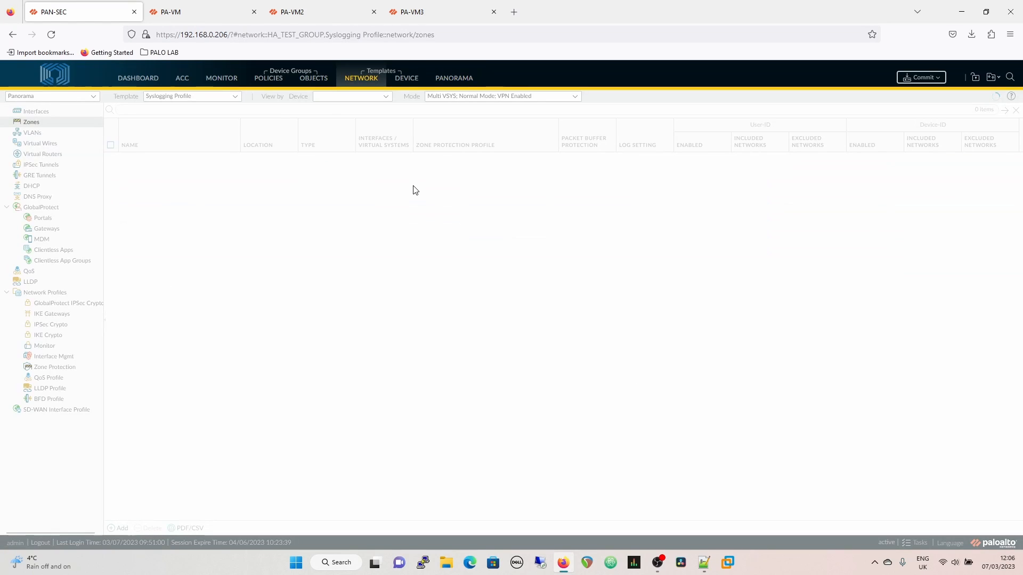
click(235, 96)
click(172, 168)
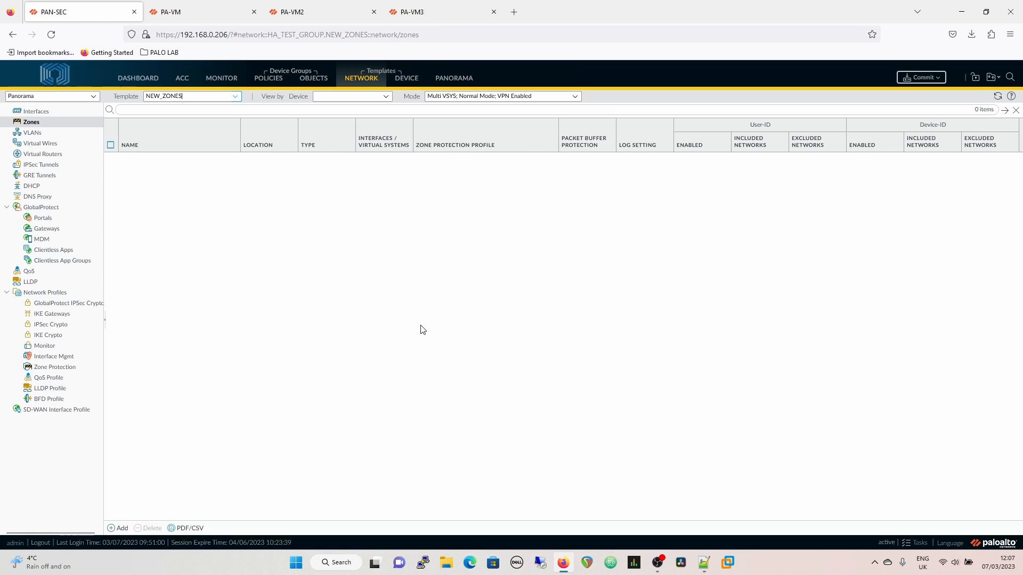
click(118, 528)
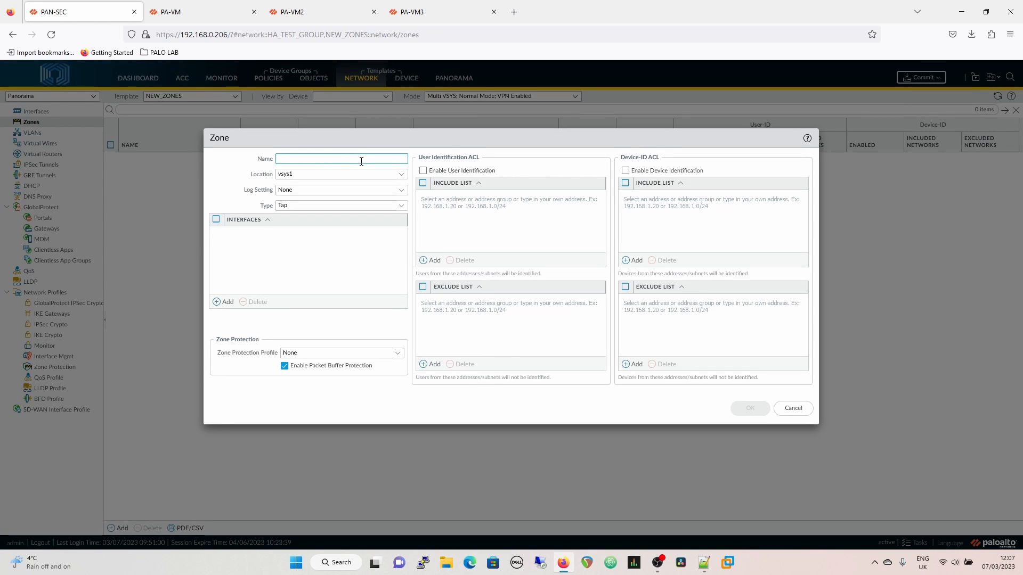
click(360, 160)
text(Demo_Zone1)
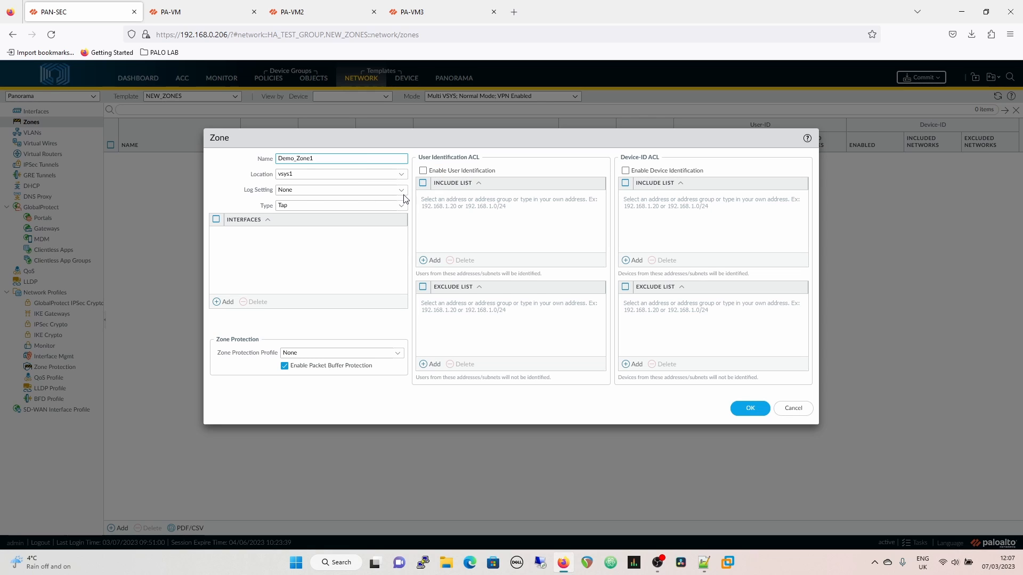
click(400, 206)
click(297, 261)
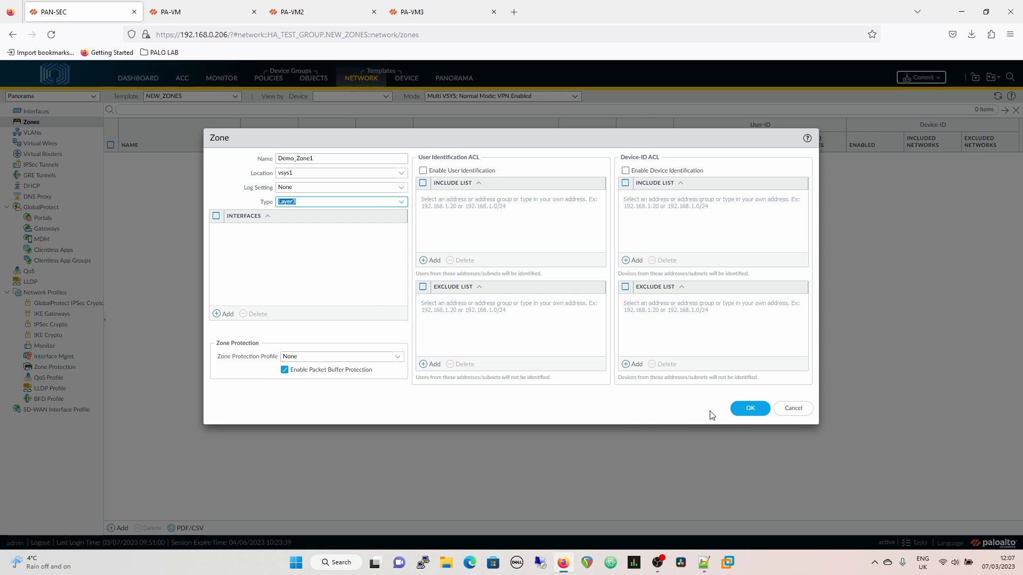
click(747, 408)
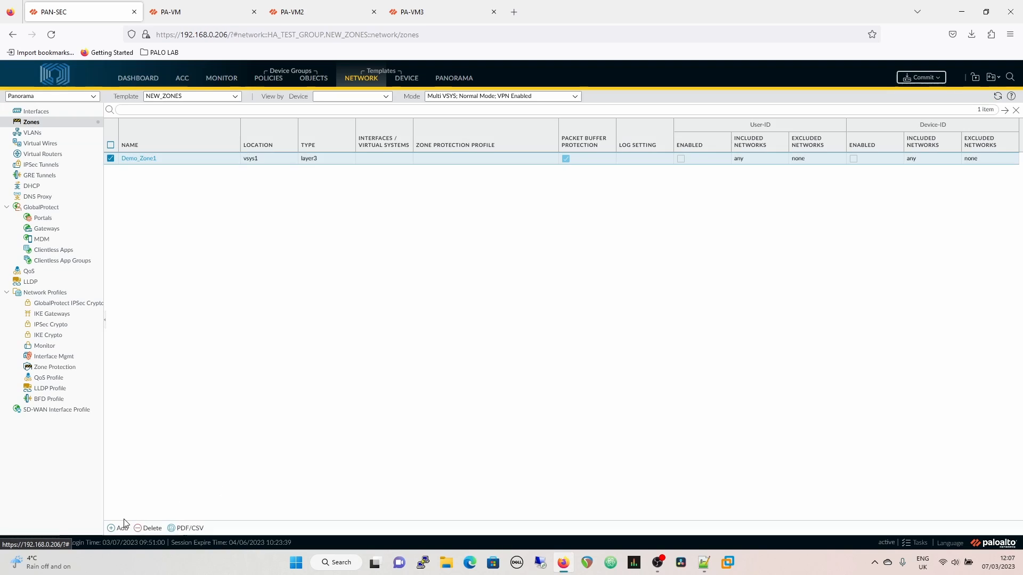
- Create a second Layer3 zone named Demo_zone2 in the NEW_ZONES template
click(121, 528)
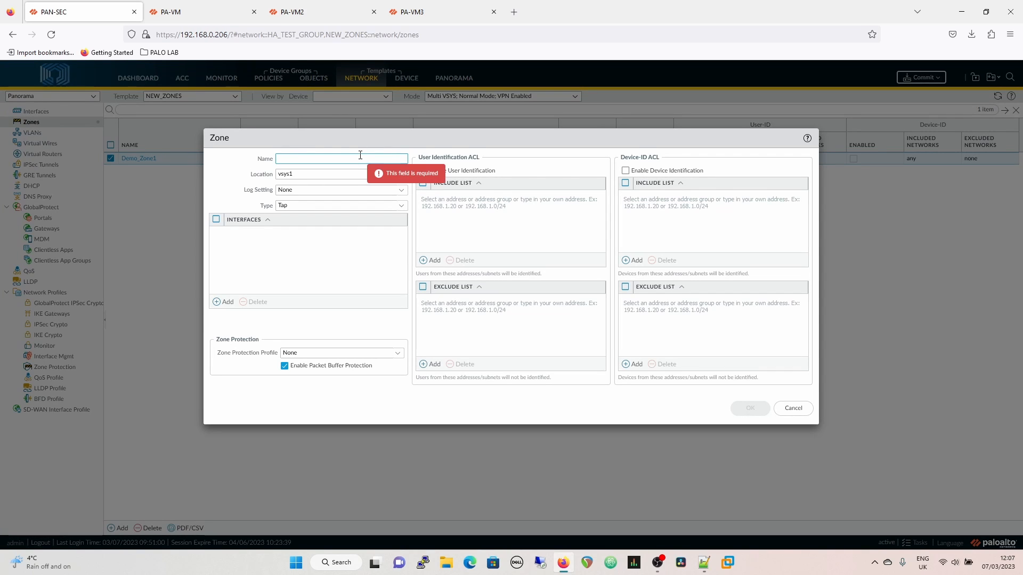
text(Demo_zone2)
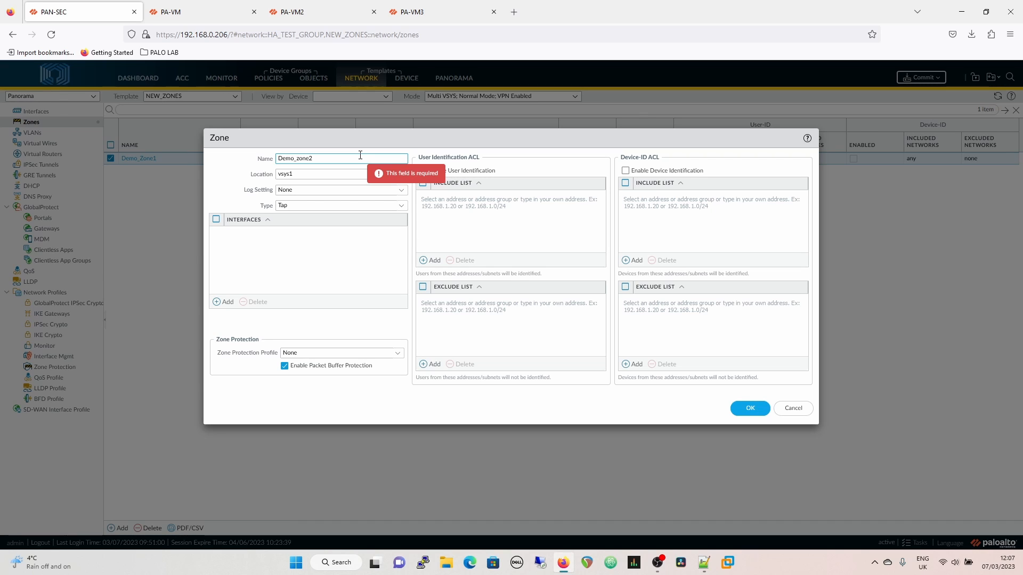
click(399, 207)
click(308, 256)
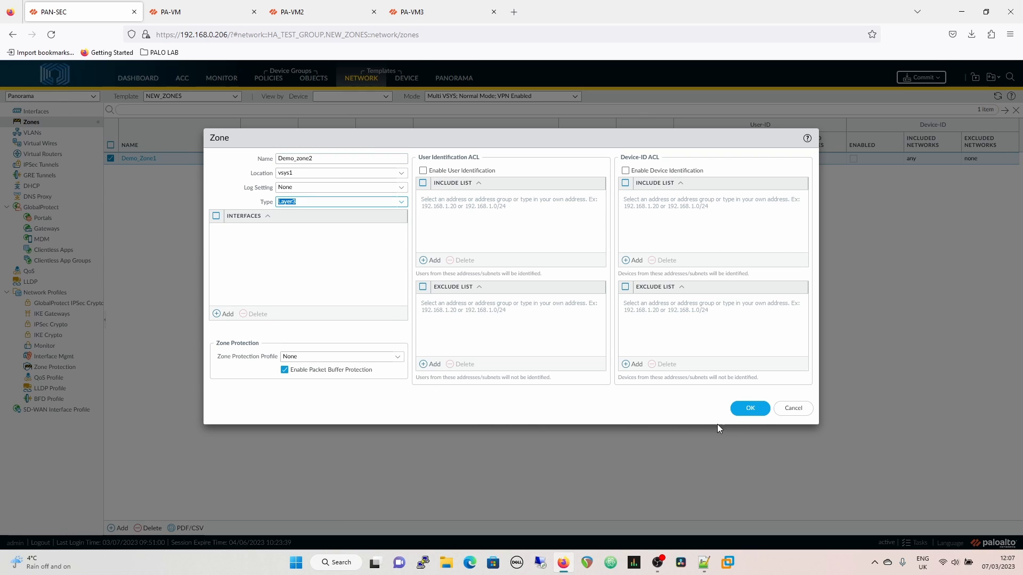
click(750, 408)
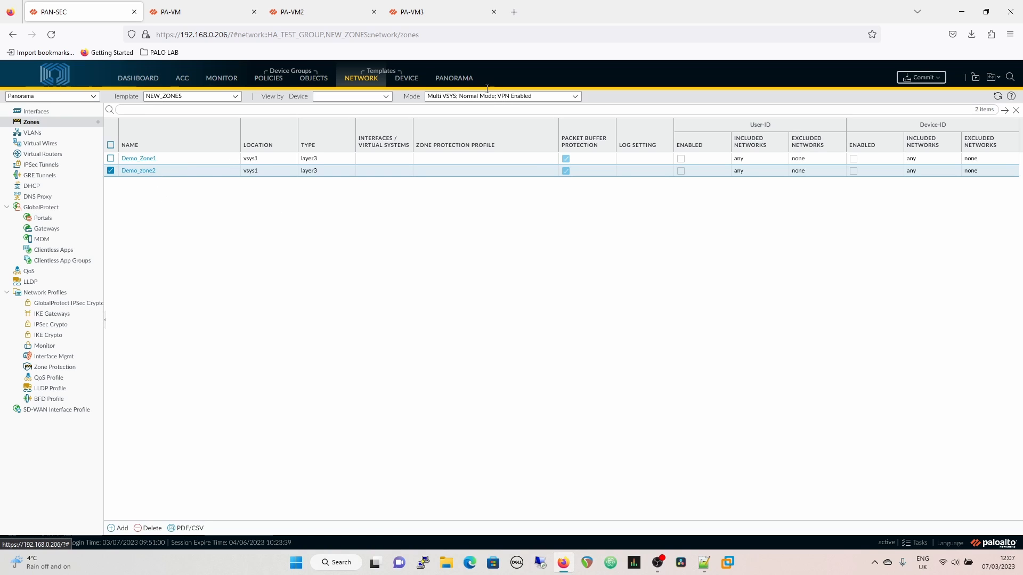
- Check whether the new demo zones are offered as source zones in the Allow_internet pre-rule, and discard the edit
click(272, 78)
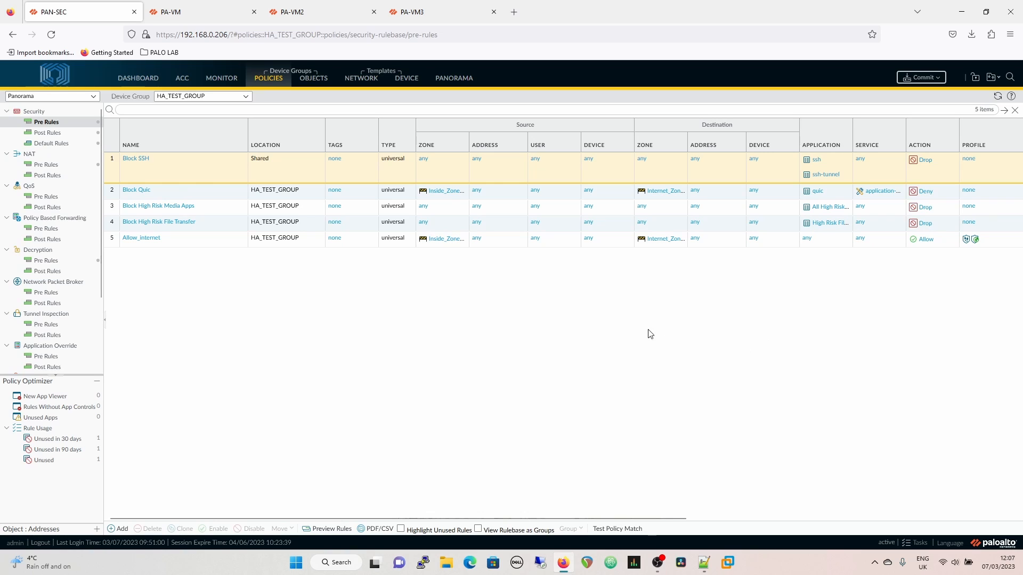
click(151, 238)
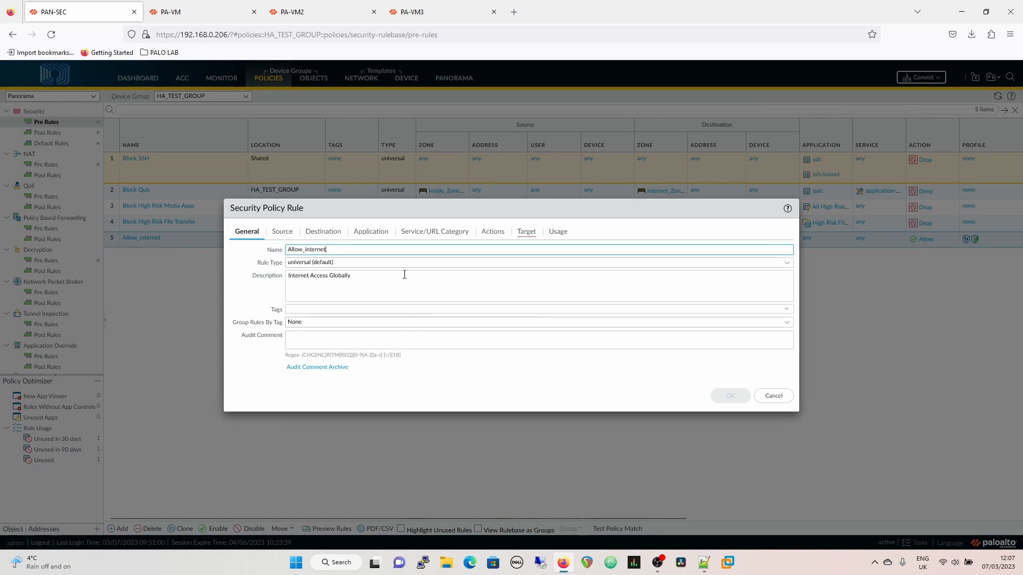
click(282, 232)
click(244, 365)
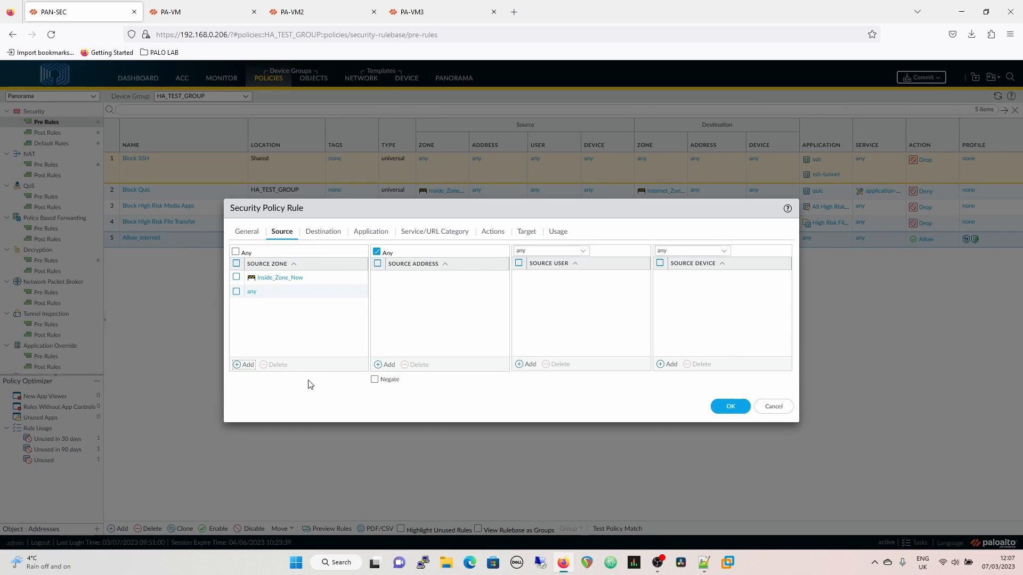
click(483, 411)
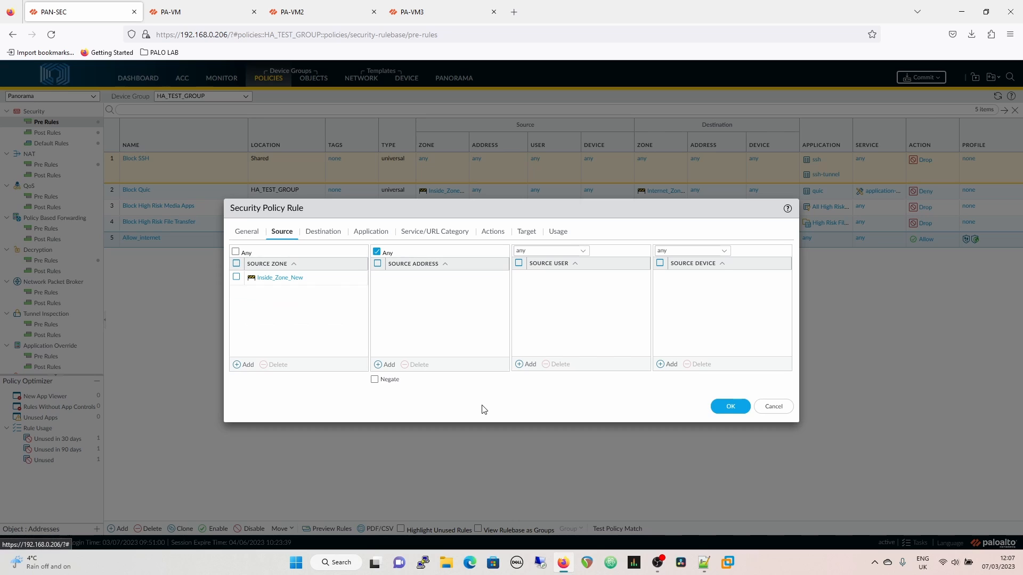
click(774, 408)
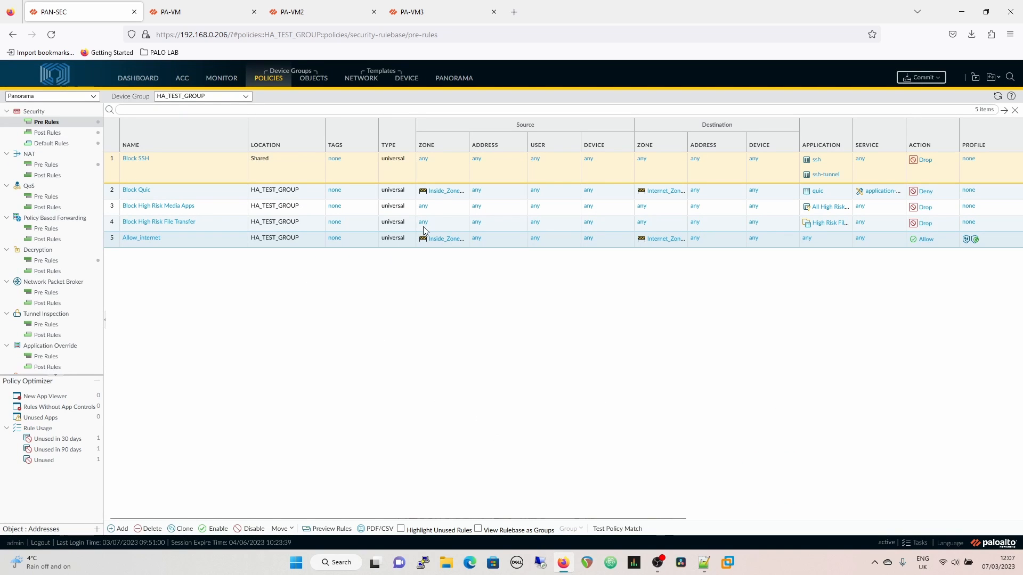
- Add the NEW_ZONES template as a reference template of the HA_TEST_GROUP device group
click(454, 78)
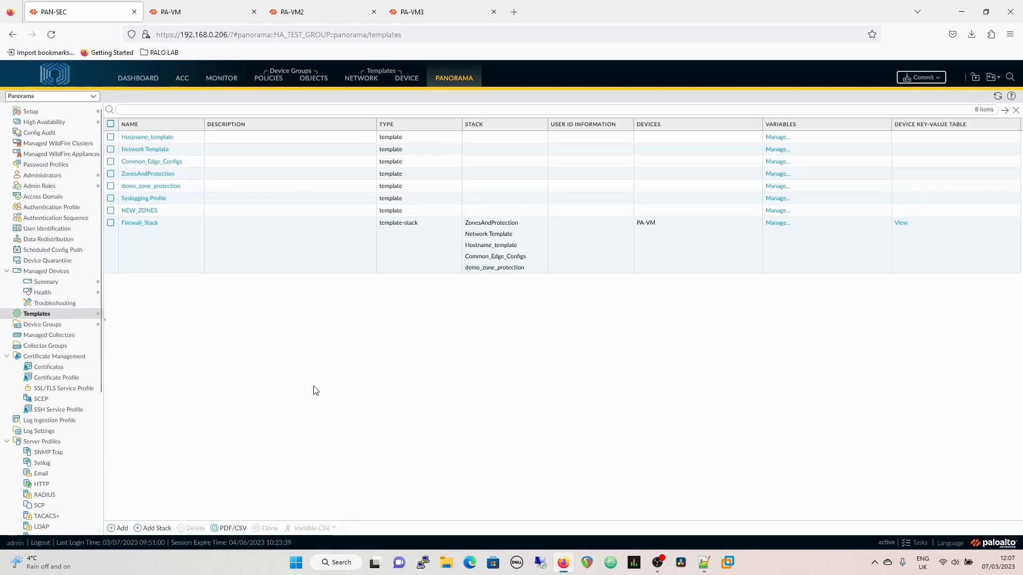
click(40, 324)
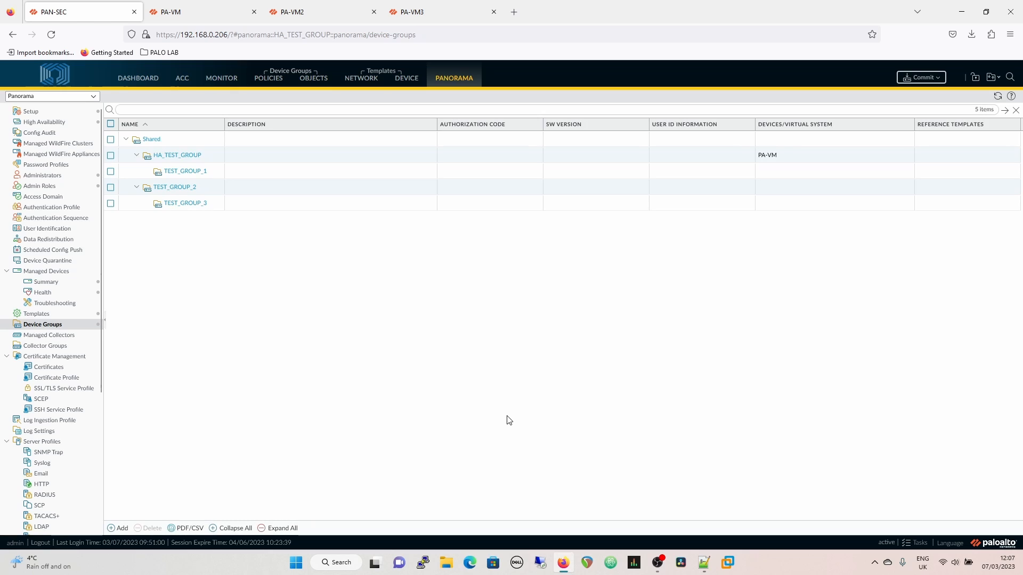
click(186, 156)
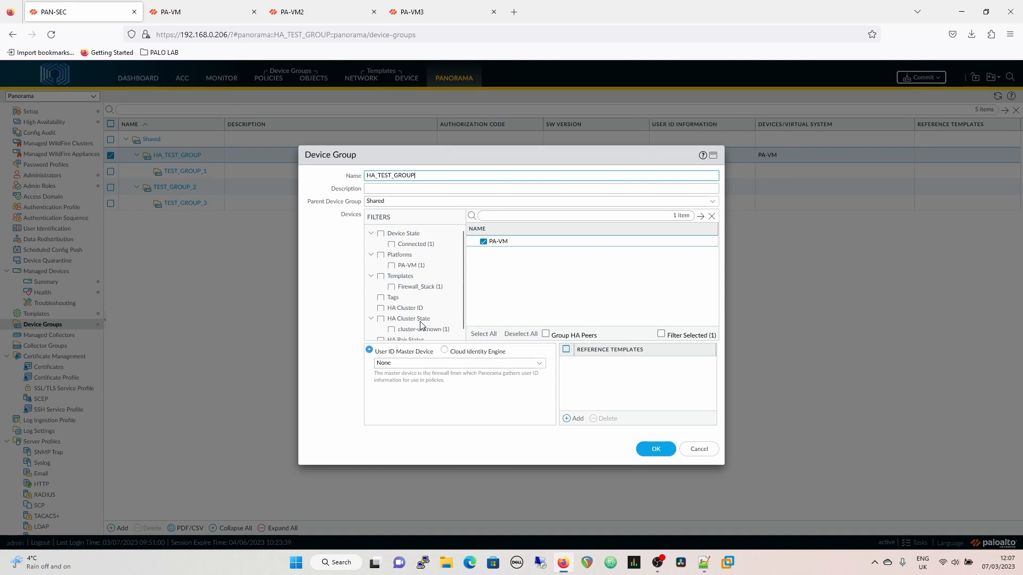
click(574, 419)
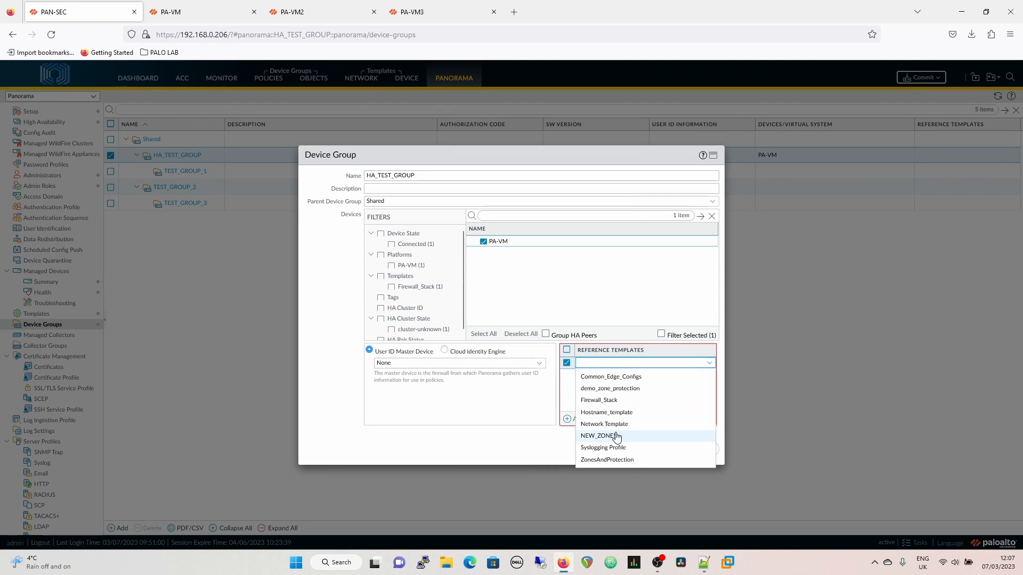
click(614, 435)
click(656, 449)
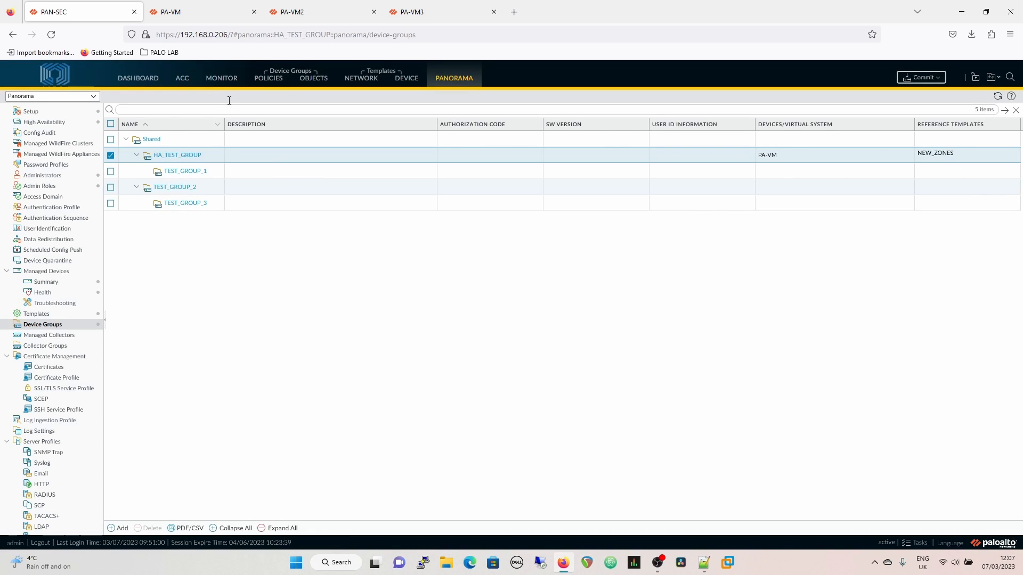
- Check which source zones the Allow_internet pre-rule of HA_TEST_GROUP offers, and discard the edit
click(278, 80)
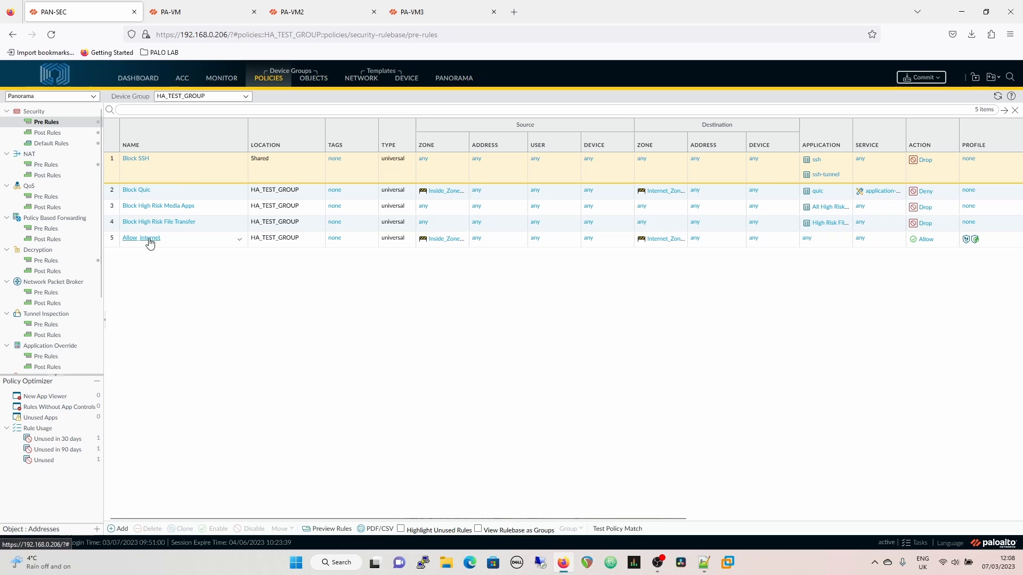
click(150, 239)
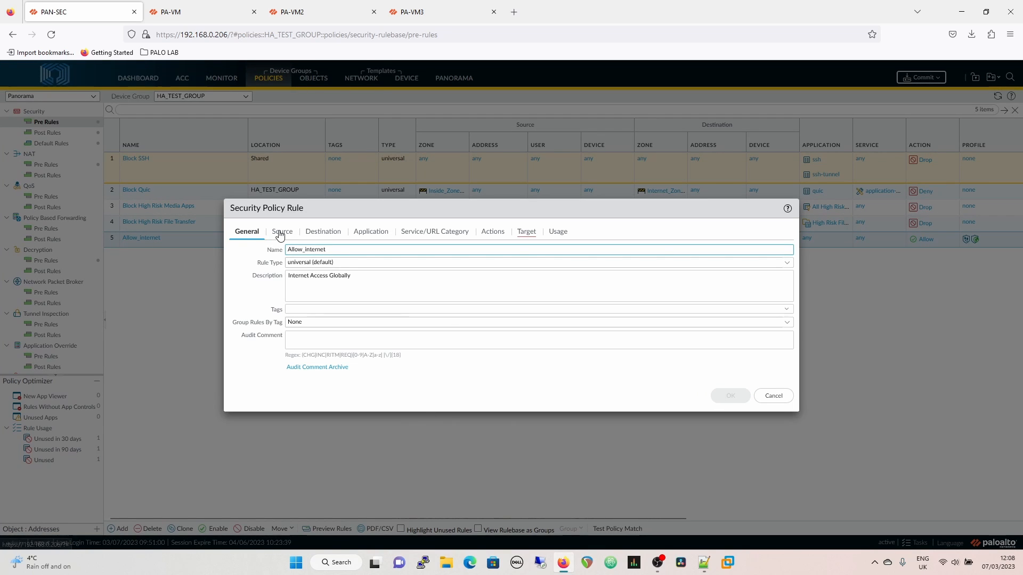
click(280, 231)
click(242, 365)
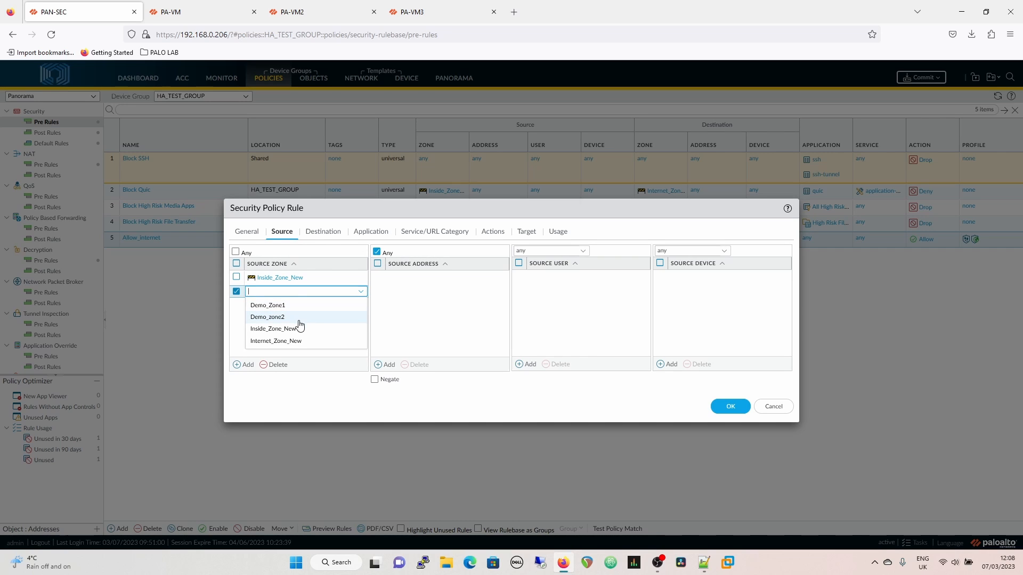
click(326, 402)
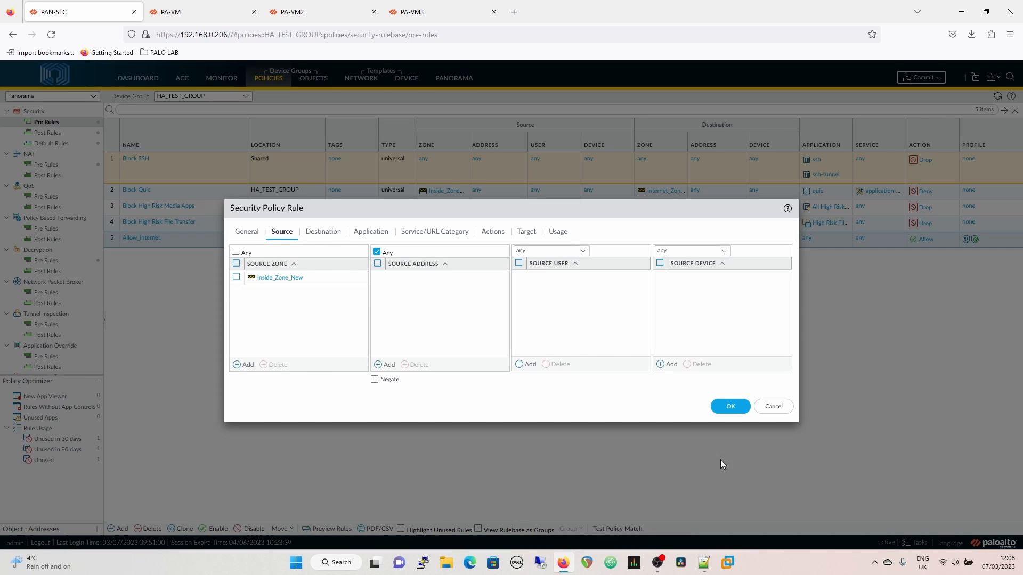
click(772, 408)
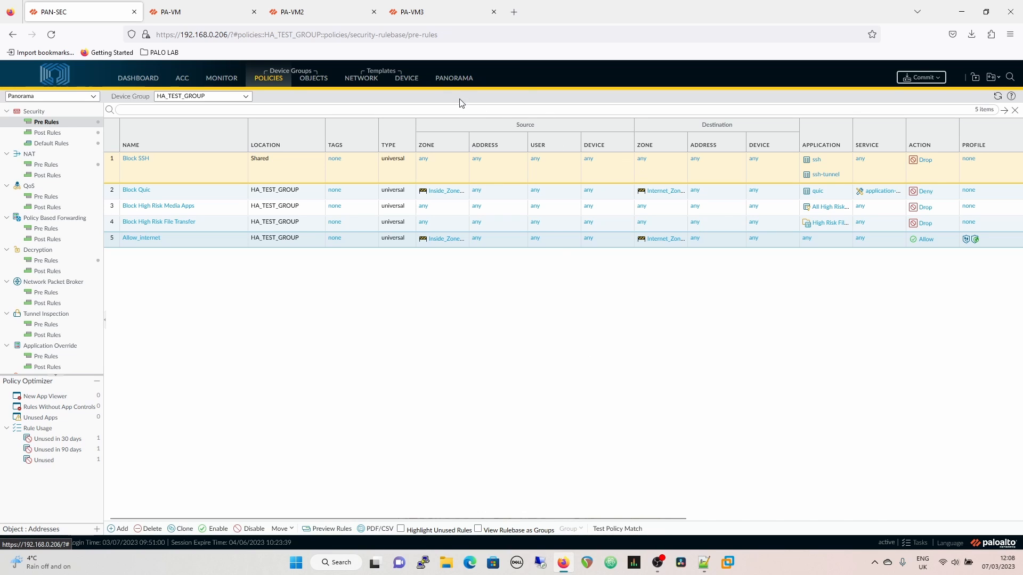
- Set PA-VM as the User ID master device of the HA_TEST_GROUP device group
click(453, 77)
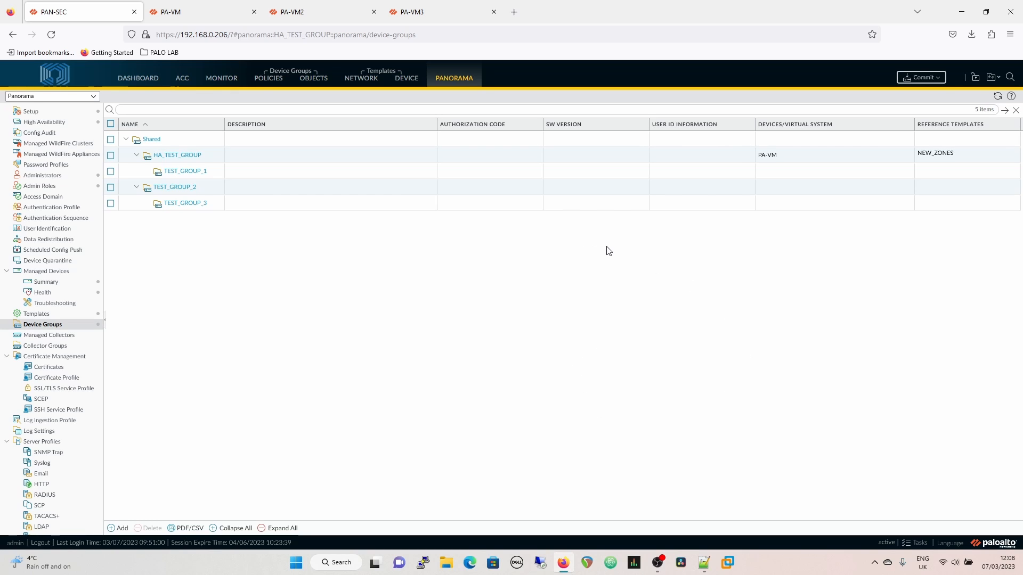
click(197, 159)
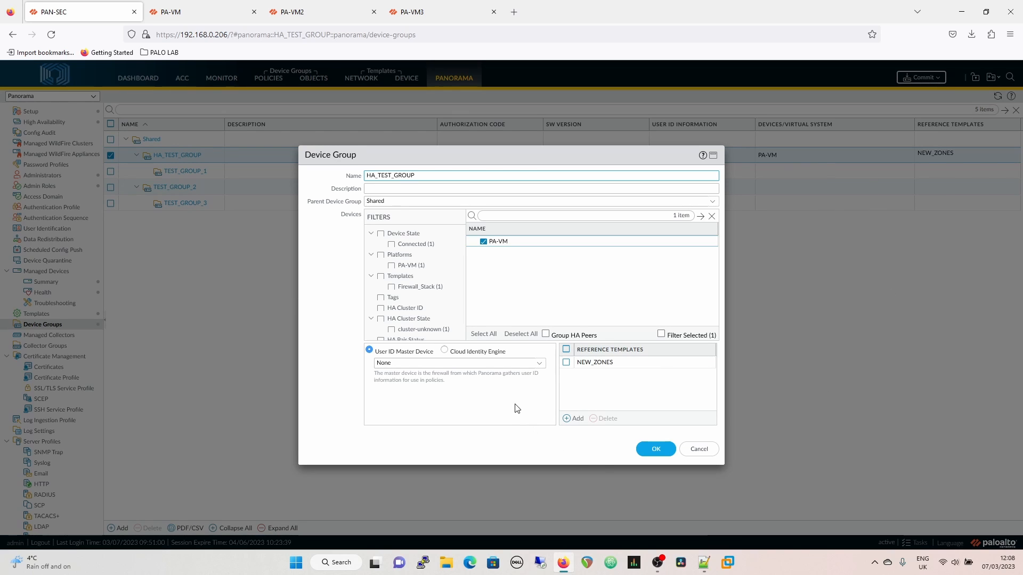
click(540, 362)
click(392, 389)
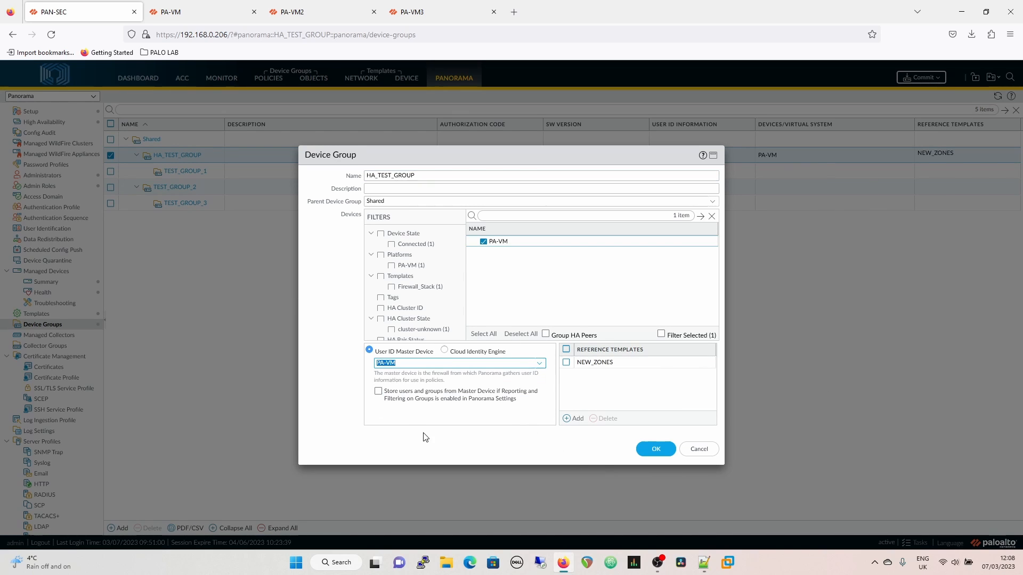
click(496, 449)
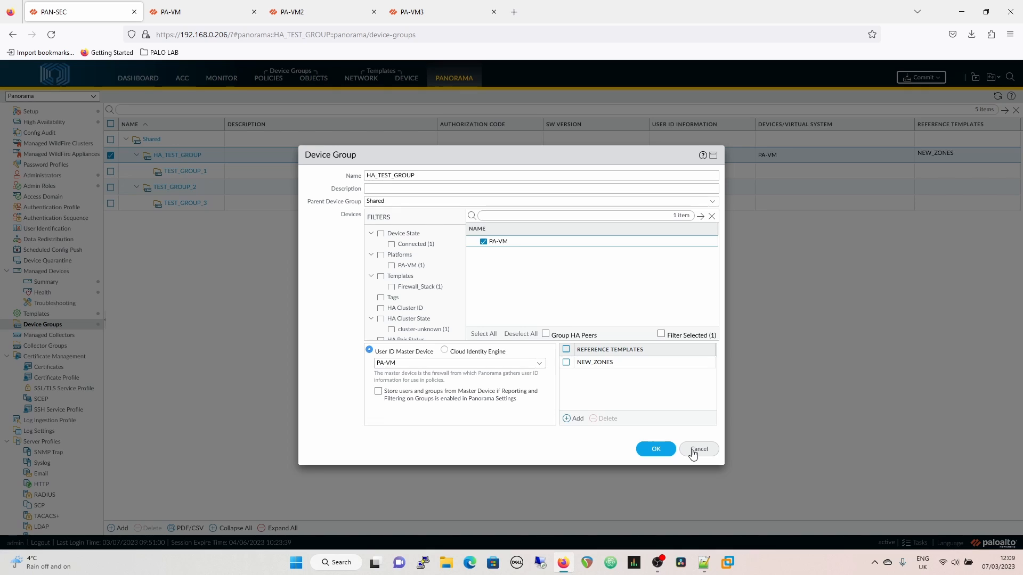
click(656, 449)
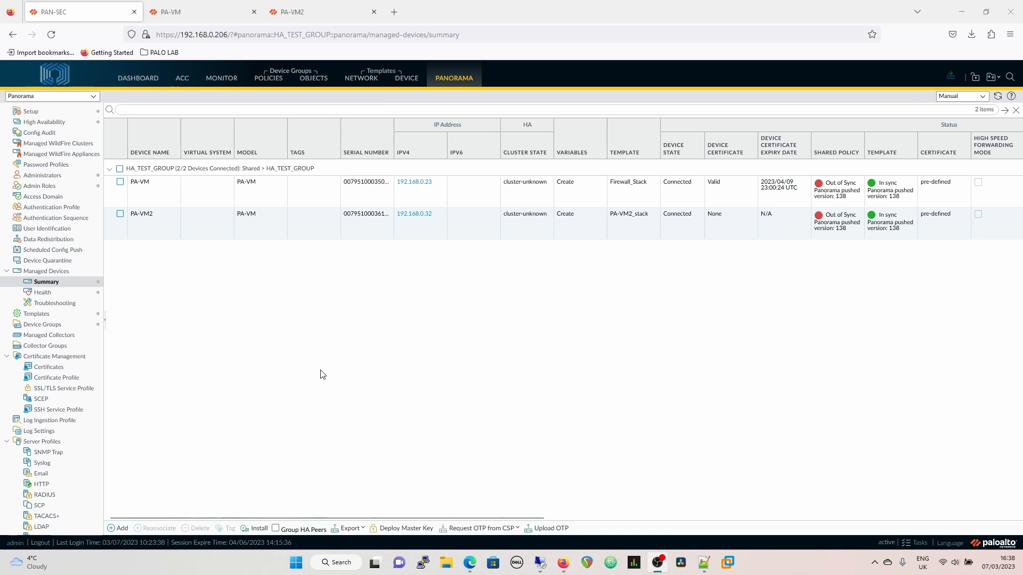
- Push the HA_TEST_GROUP device group configuration to PA-VM and PA-VM2 and check the push task's progress
click(951, 79)
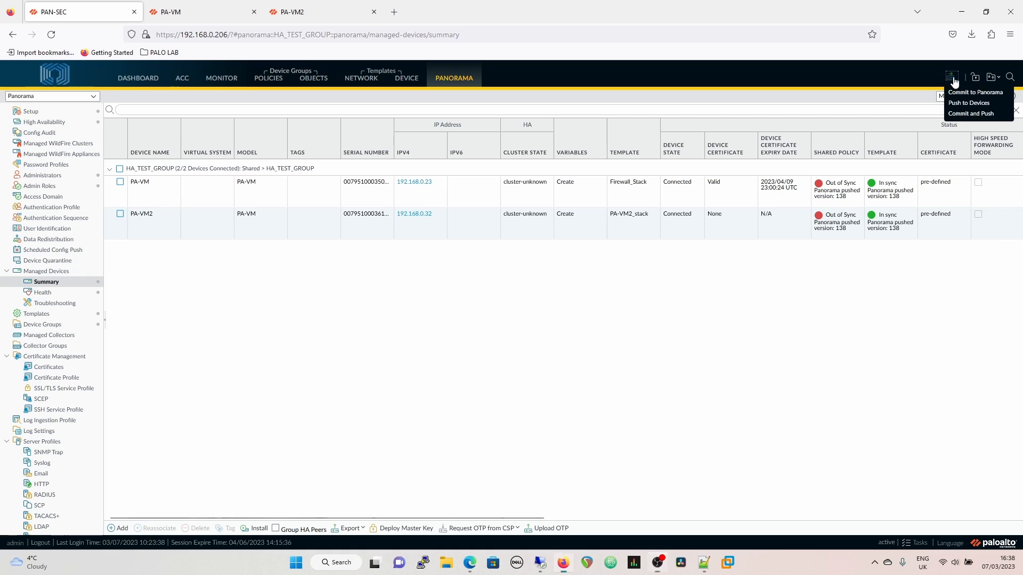
click(958, 101)
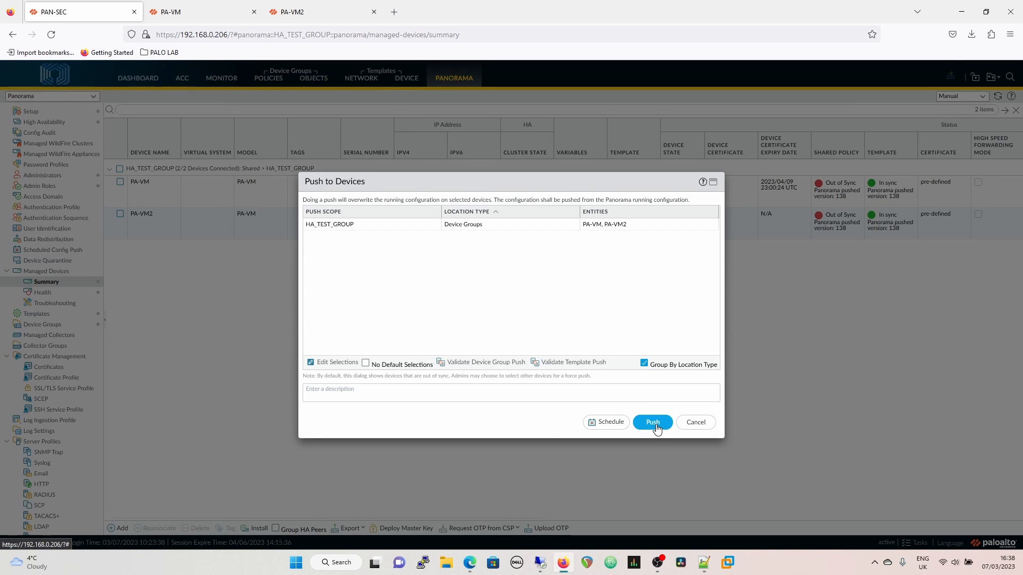
click(653, 422)
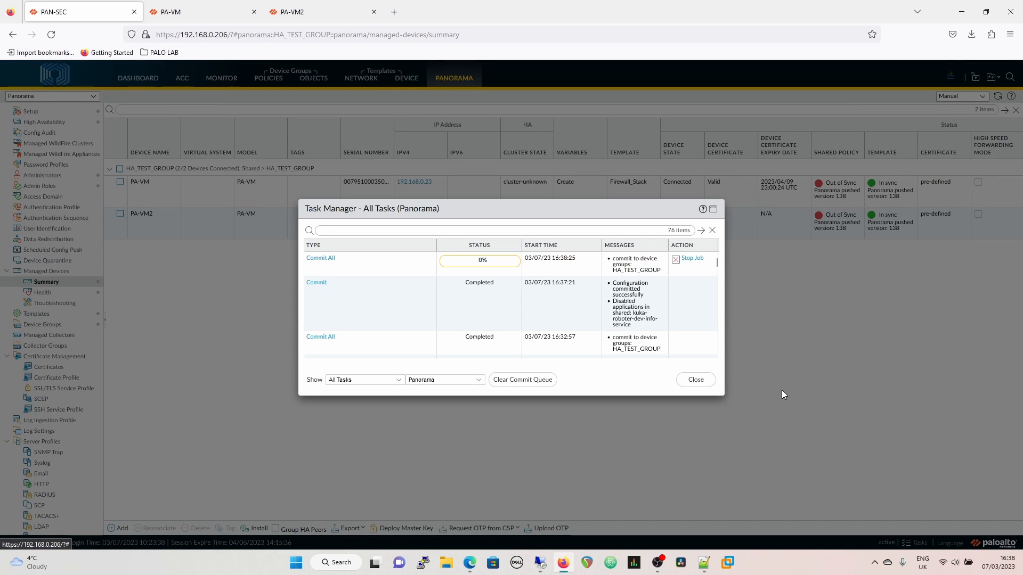
click(708, 382)
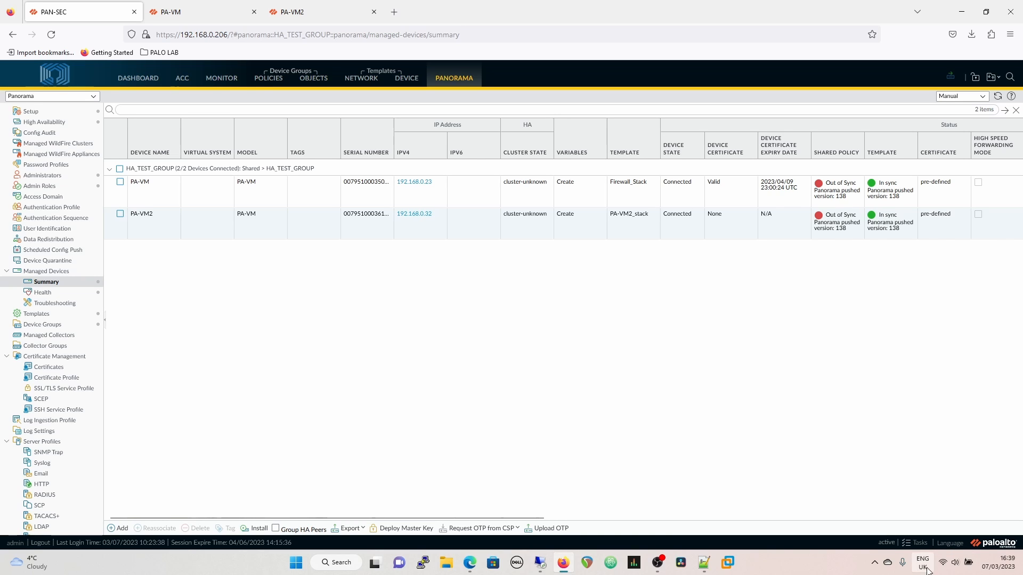
click(918, 545)
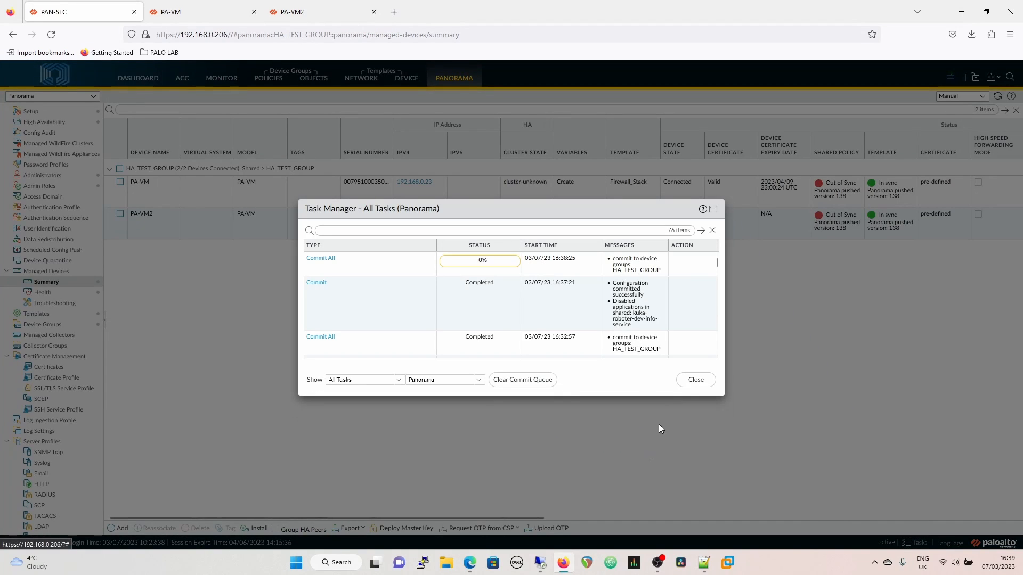
click(692, 381)
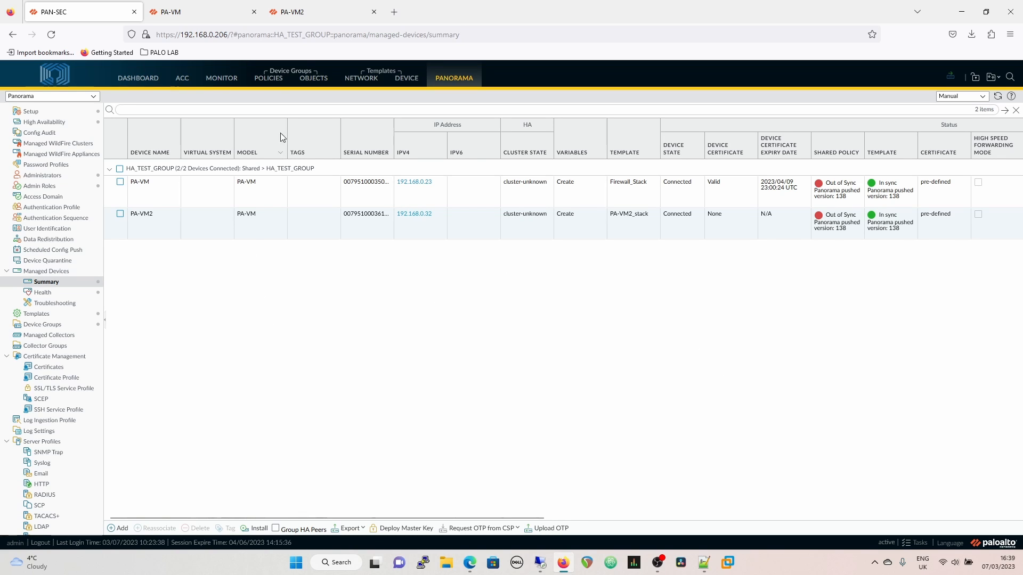
- Compare the NAT pre-rule of HA_TEST_GROUP and its target with the NAT rulebase and Ethernet interfaces on PA-VM2
click(274, 80)
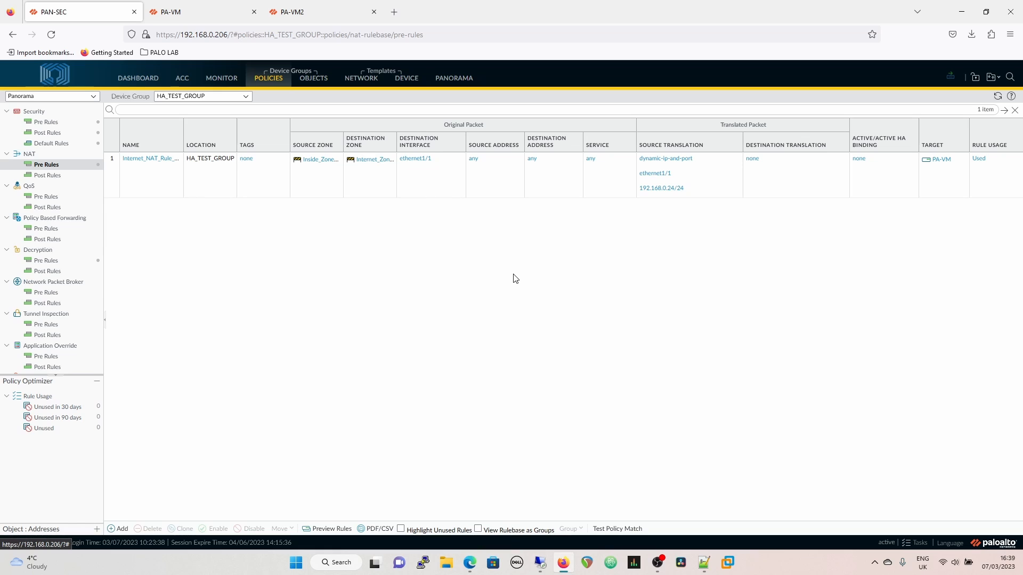
click(314, 14)
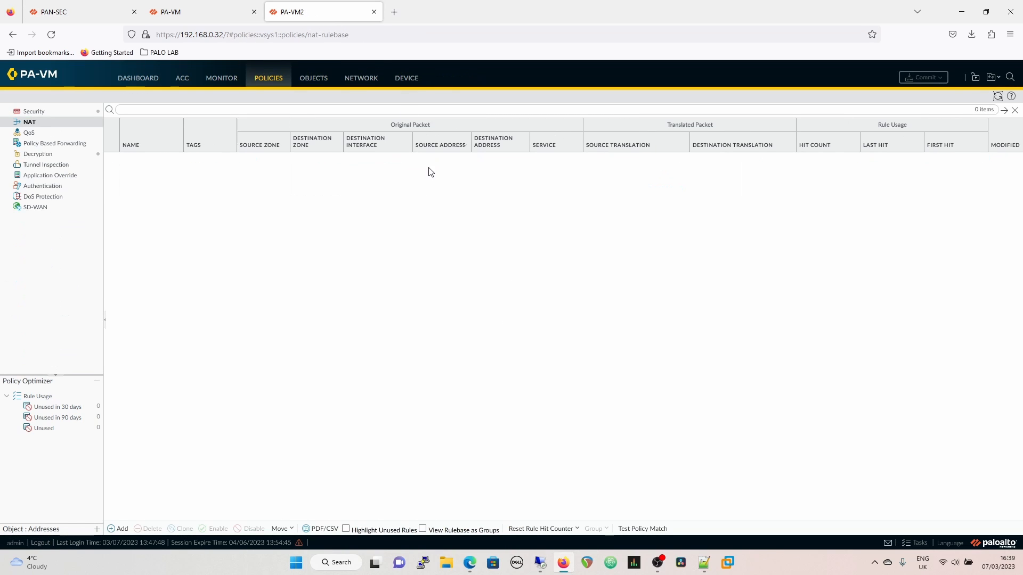
click(354, 78)
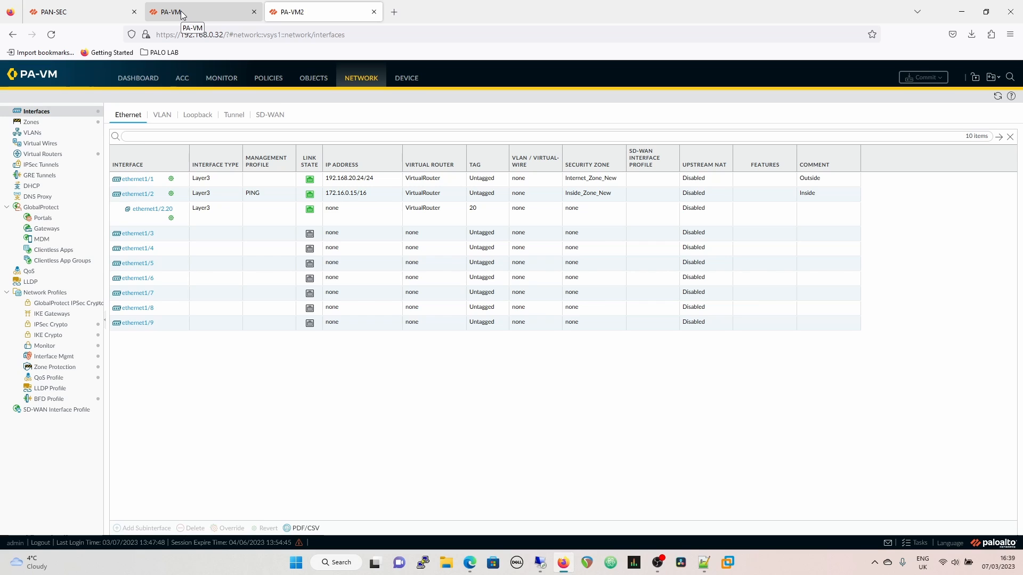
click(53, 12)
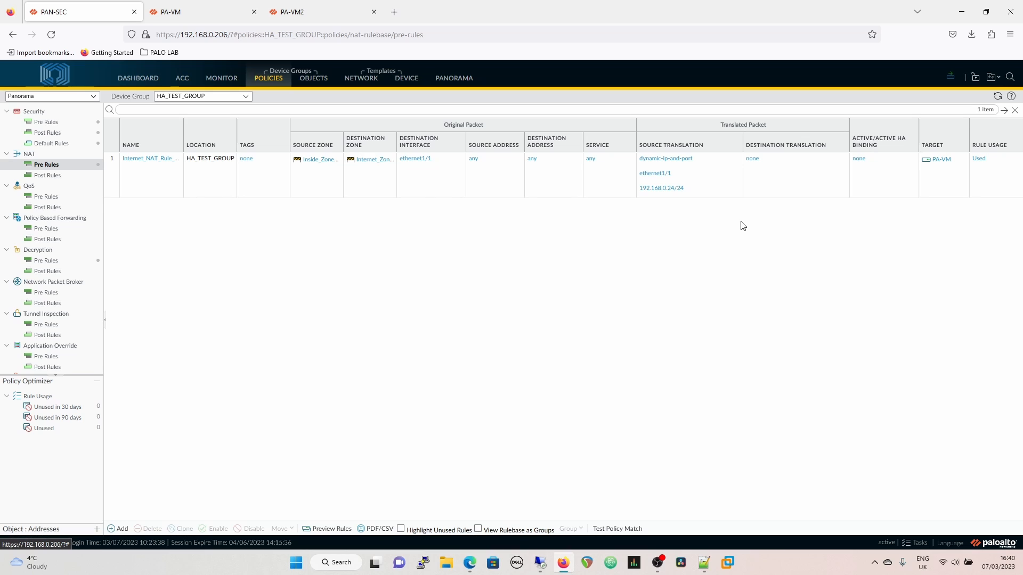
click(312, 12)
click(264, 80)
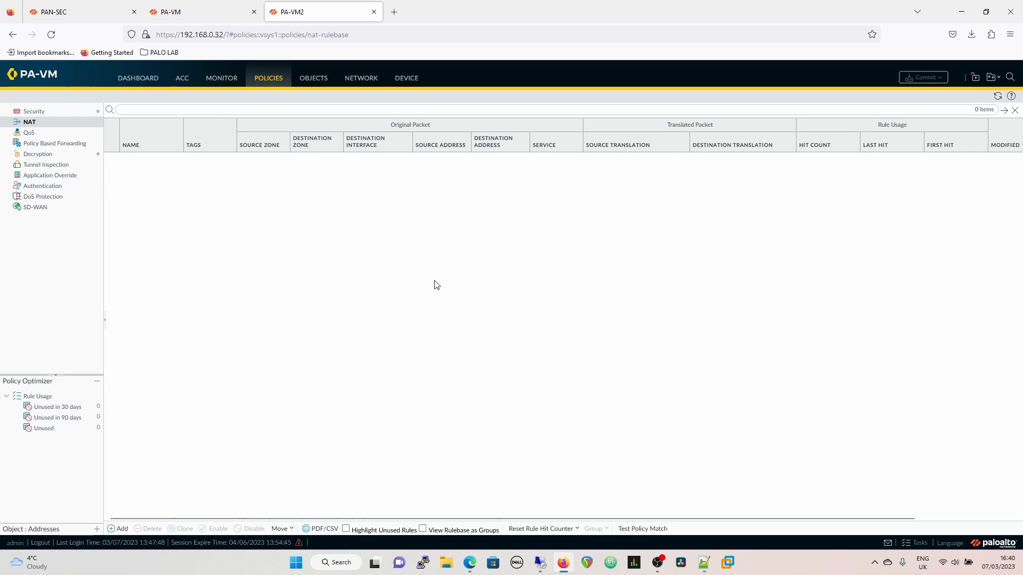
click(63, 12)
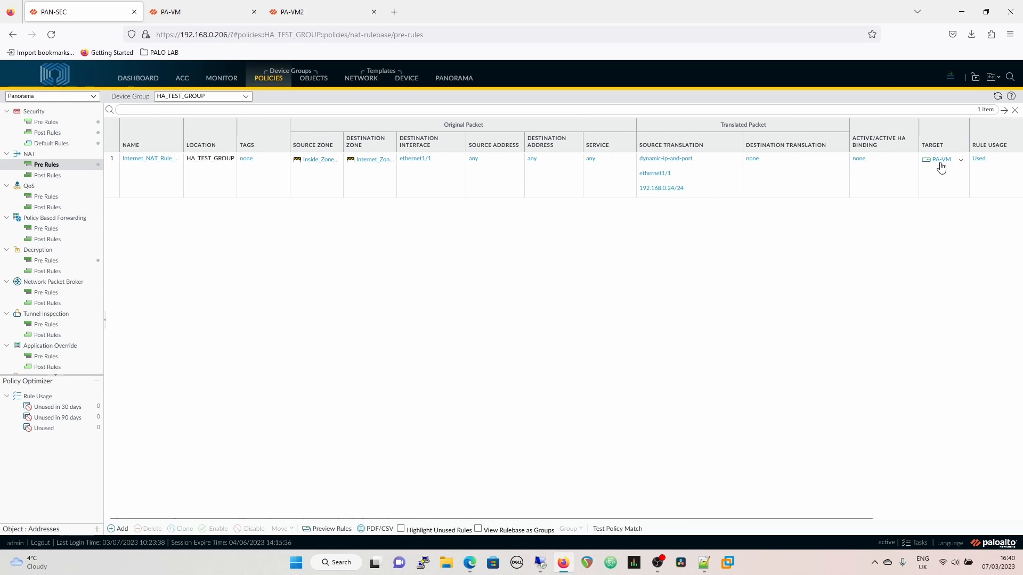
- Check the push task again and review the shared policy and template sync status of the managed devices
click(917, 542)
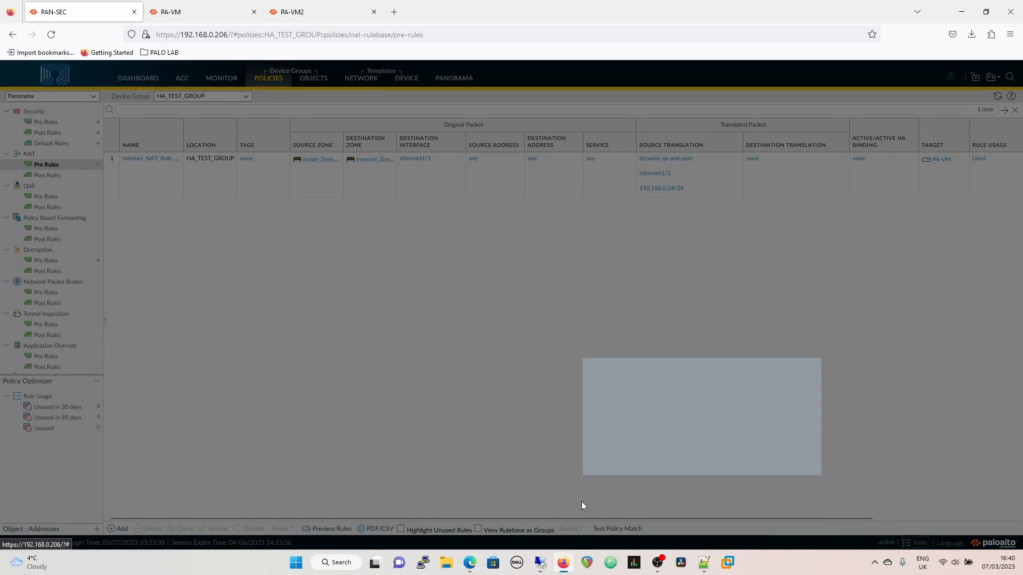
click(694, 379)
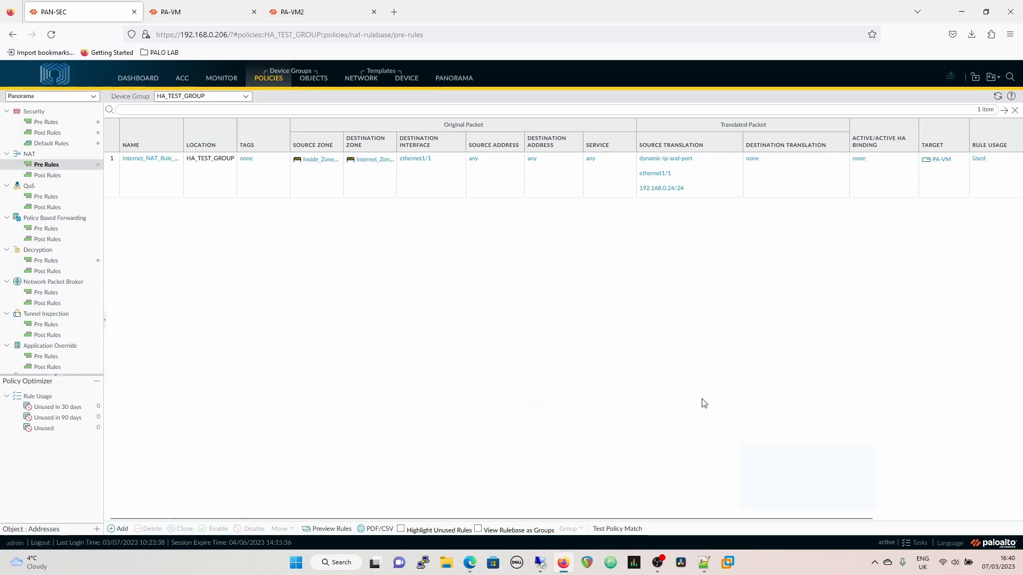
click(460, 76)
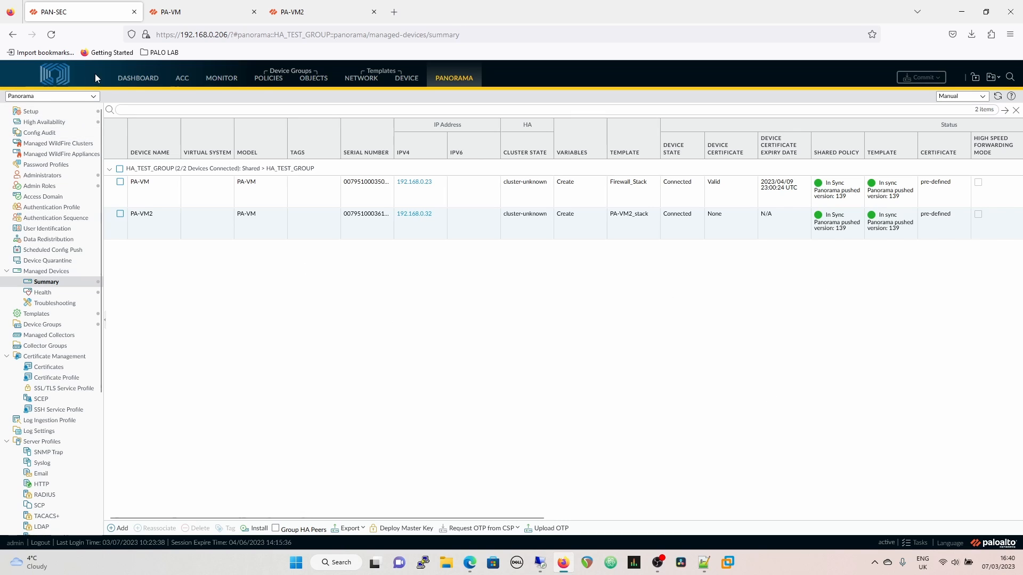
- Clone the NAT pre-rule Internet_NAT_Rule_PA-VM after the original in HA_TEST_GROUP and fit the name column to the full rule names
click(268, 78)
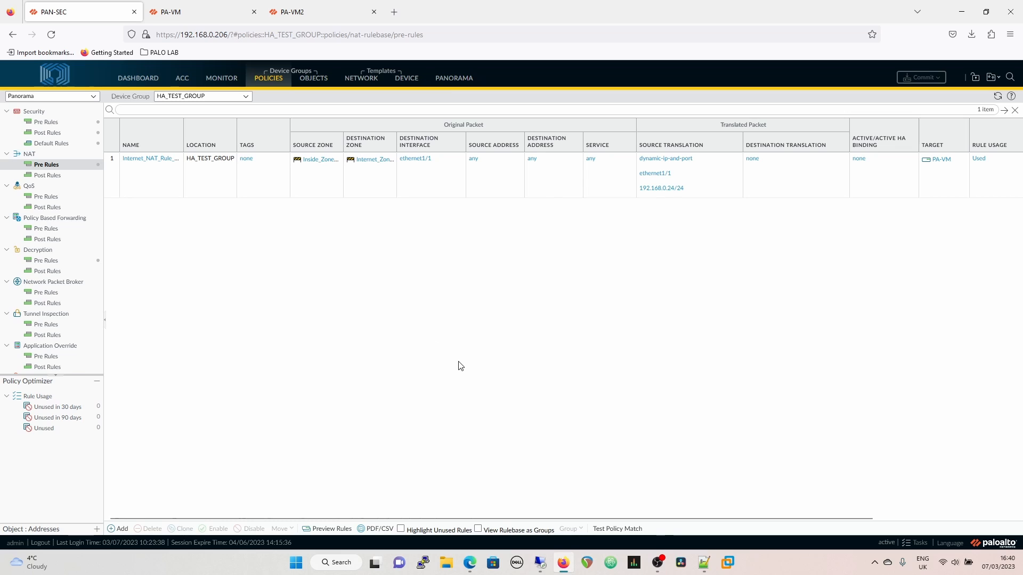
click(144, 195)
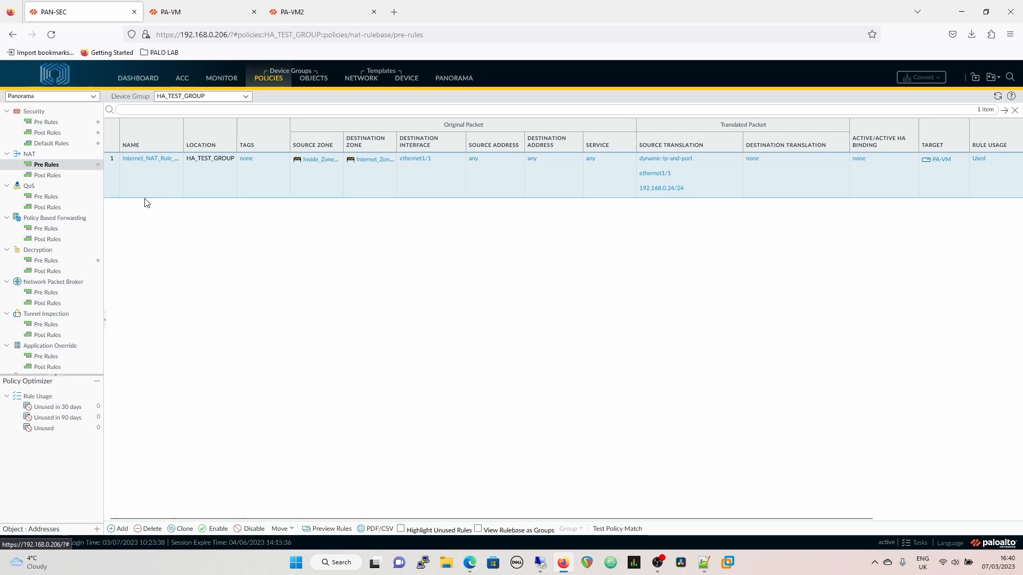
click(180, 529)
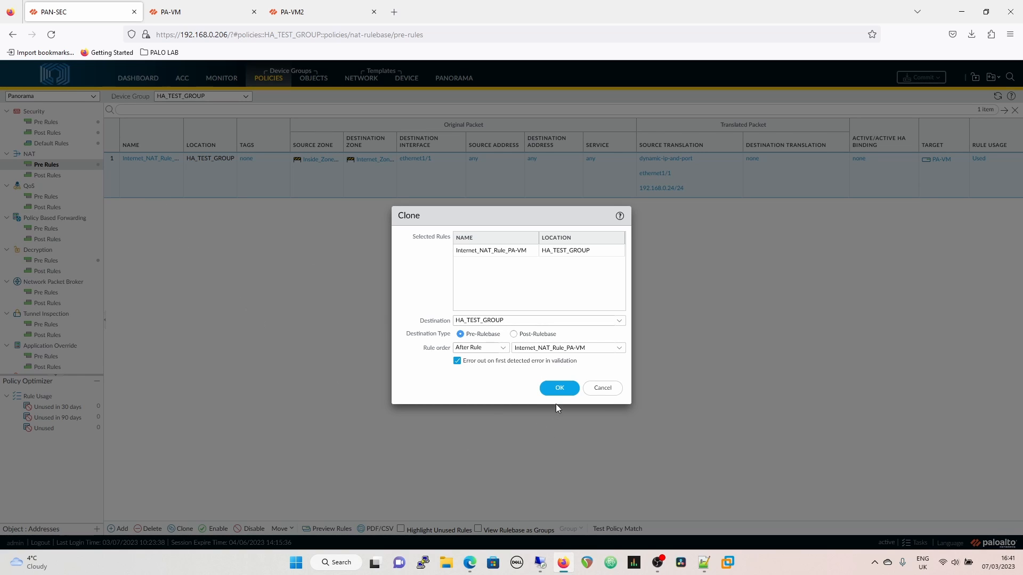
click(559, 388)
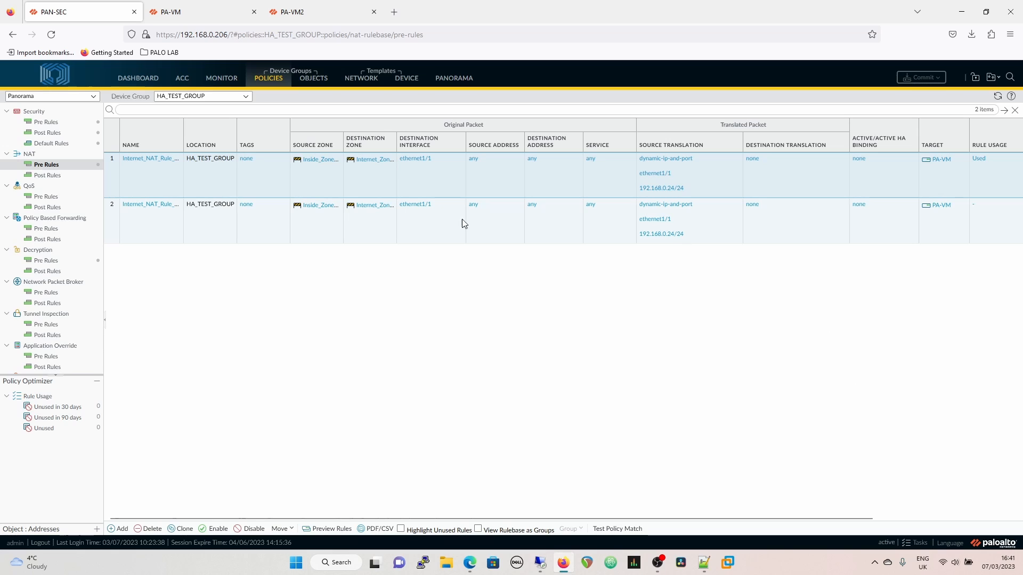
double_click(183, 139)
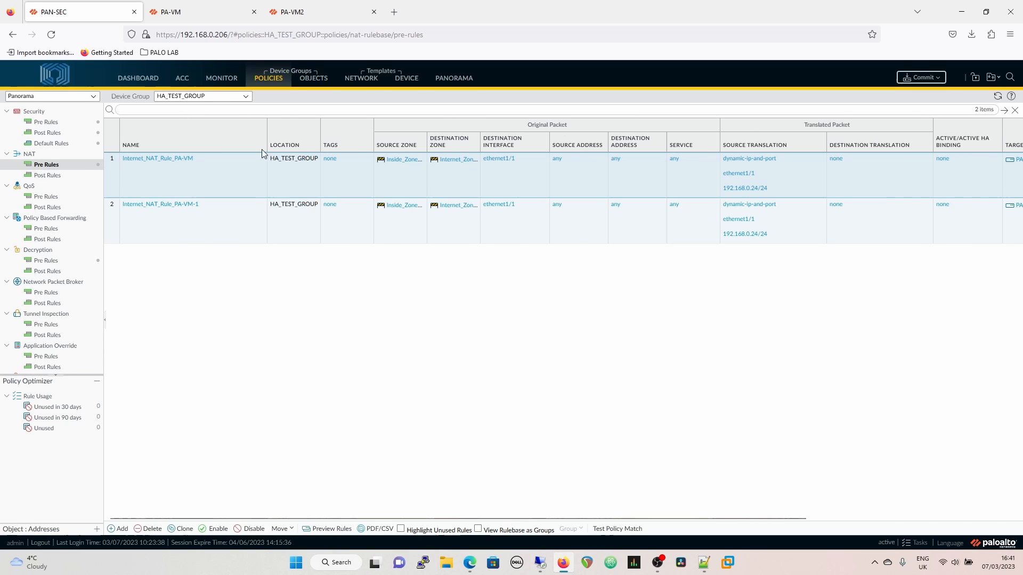
- Rename the cloned NAT pre-rule to Internet_NAT_Rule_PA-VM2 and set its source translation IP to 192.168.20.24/24
click(163, 207)
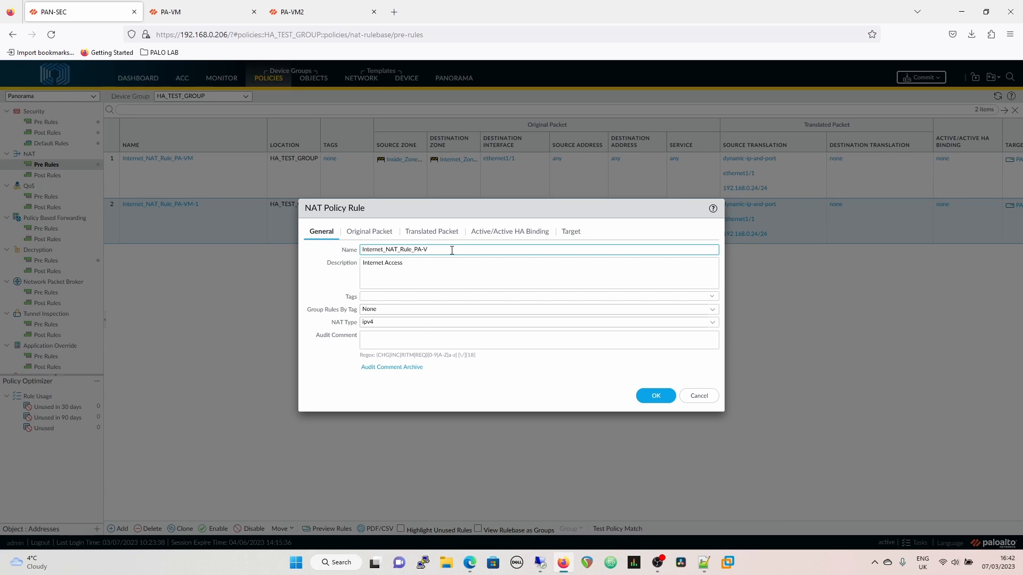
text(M2)
click(413, 231)
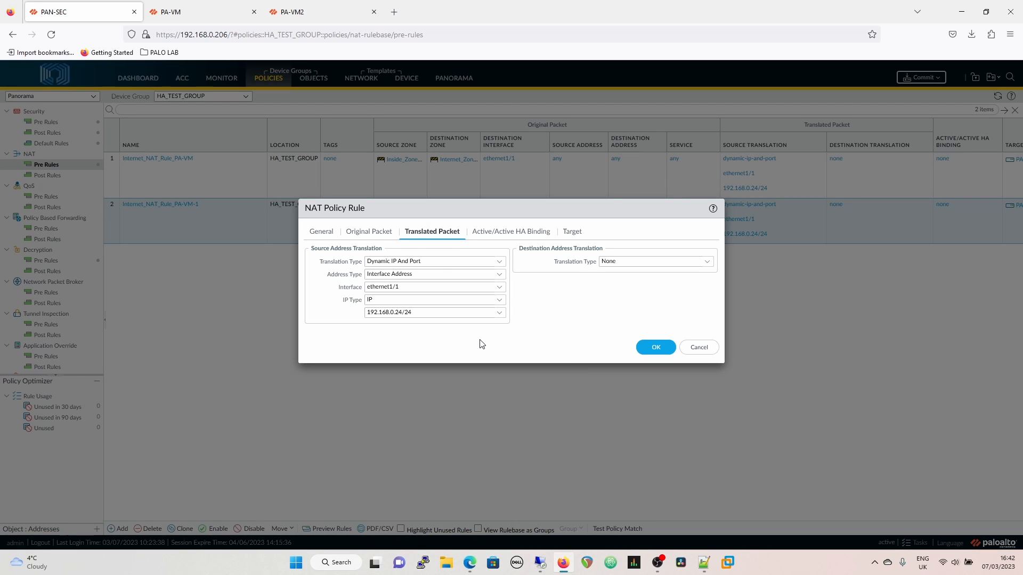
click(501, 315)
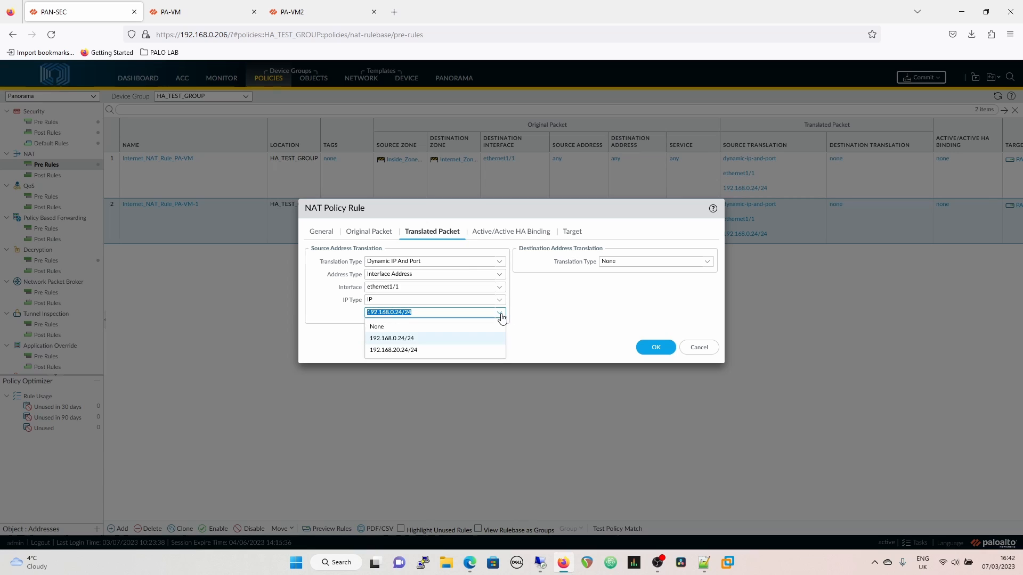
click(391, 350)
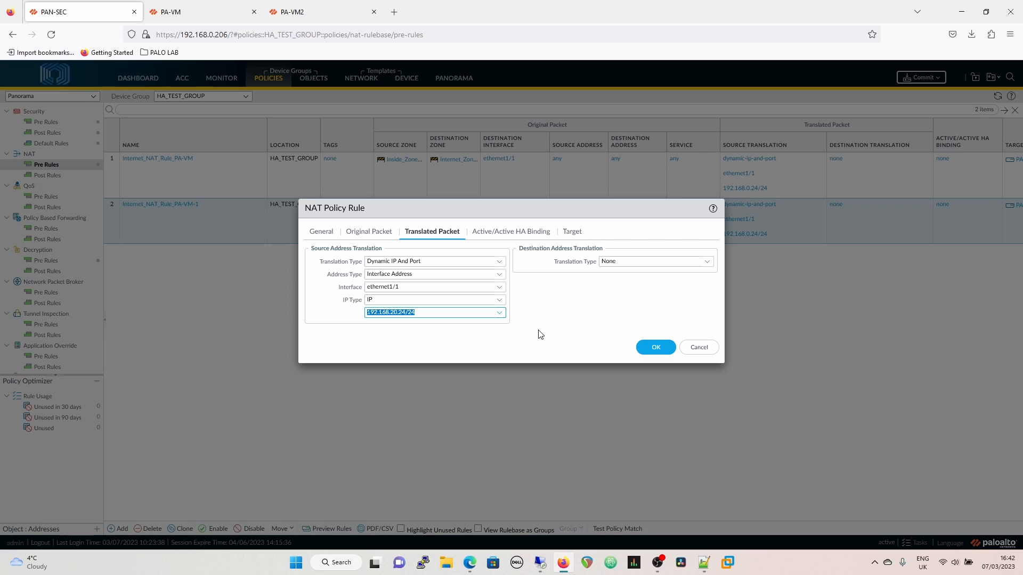
- Change the cloned NAT rule's target from PA-VM to PA-VM2 only and save the rule
click(570, 231)
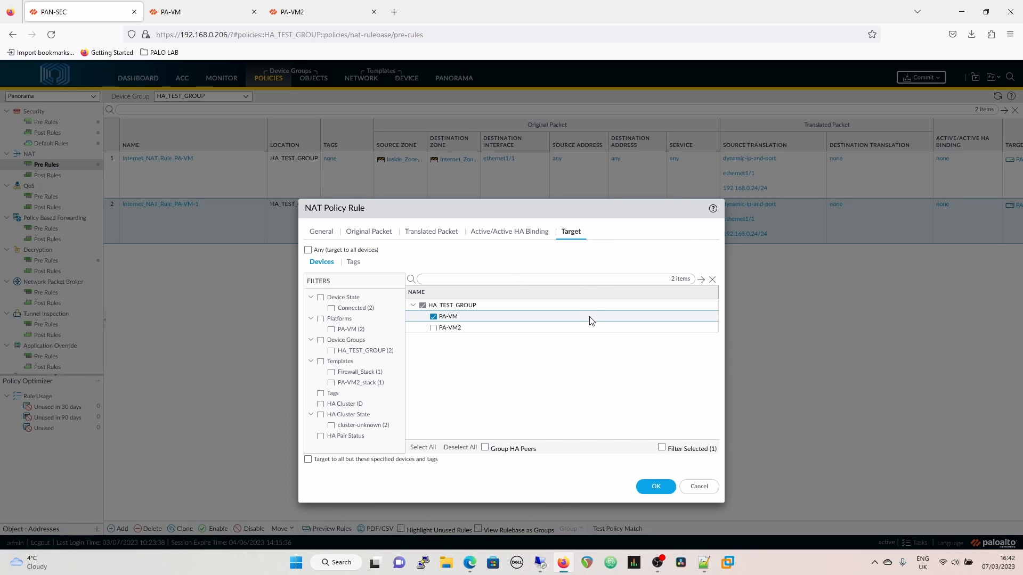
click(433, 317)
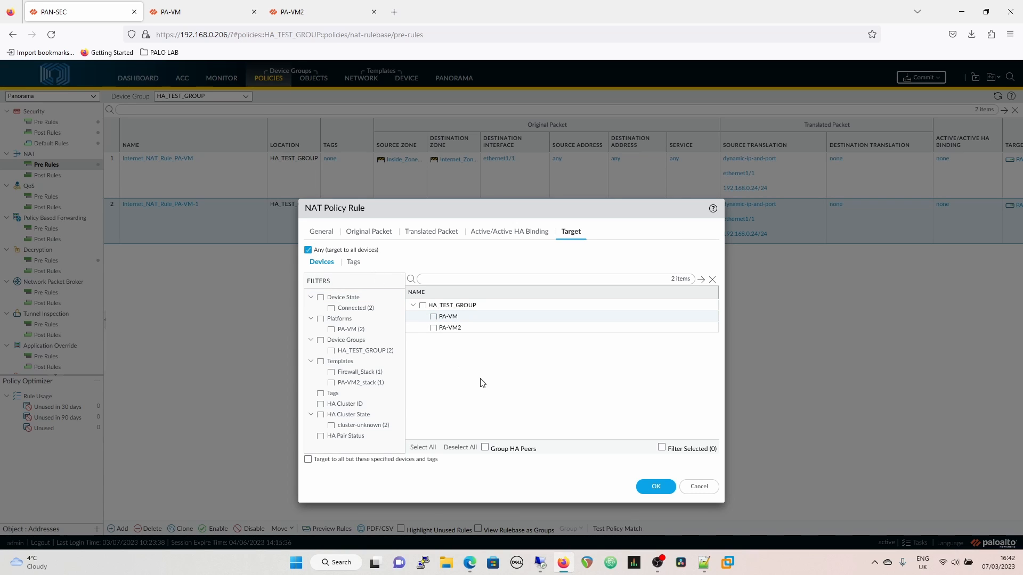
click(434, 328)
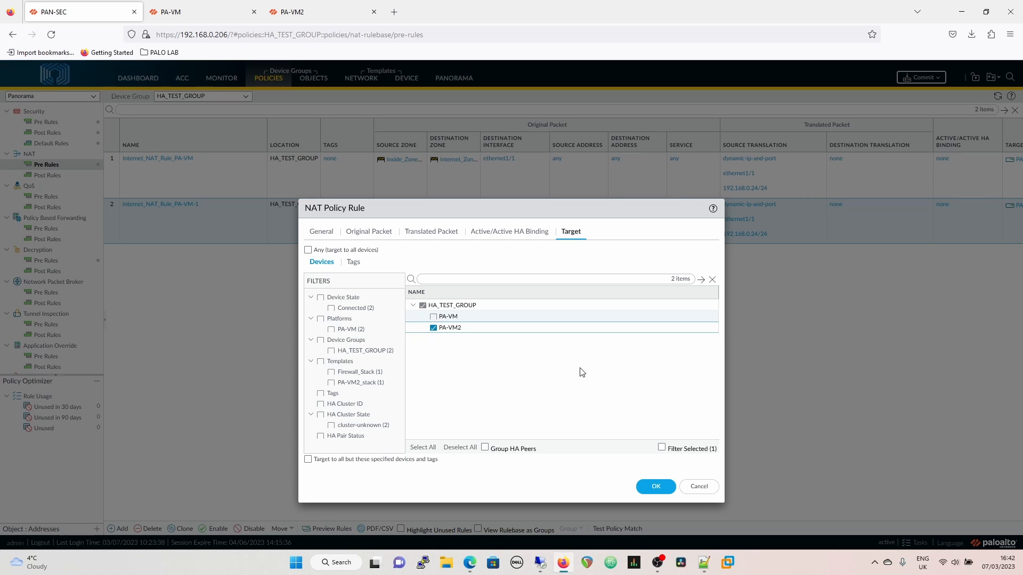
click(656, 487)
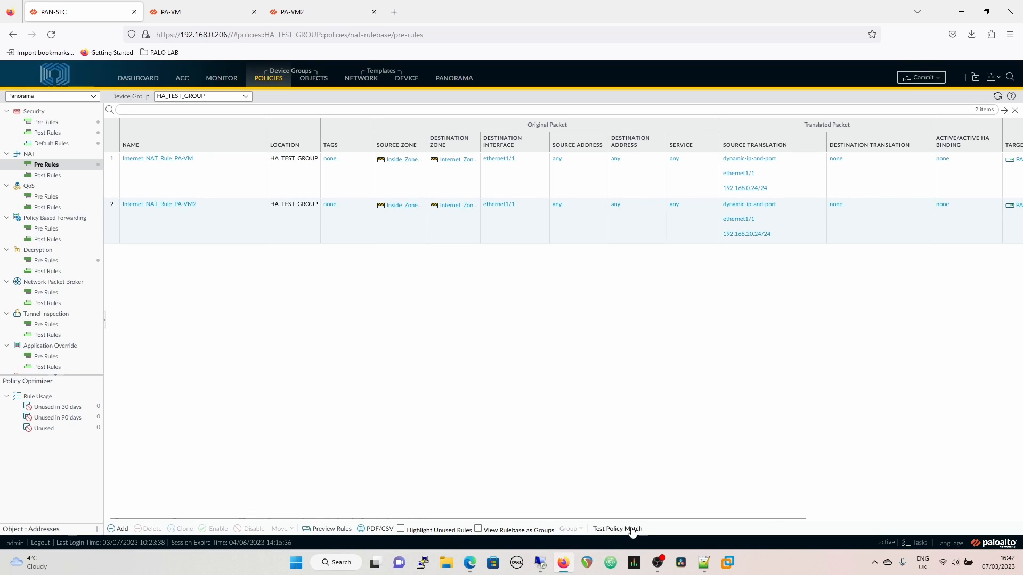
- Narrow the Destination Translation column and compare the source translations and targets of the two NAT pre-rules
drag(620, 517, 728, 516)
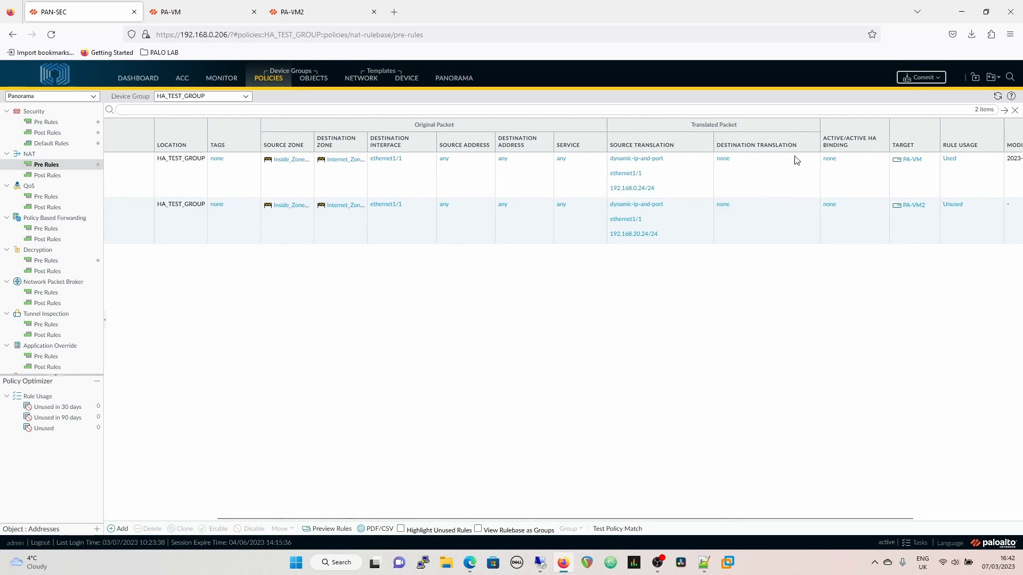
drag(819, 137, 798, 136)
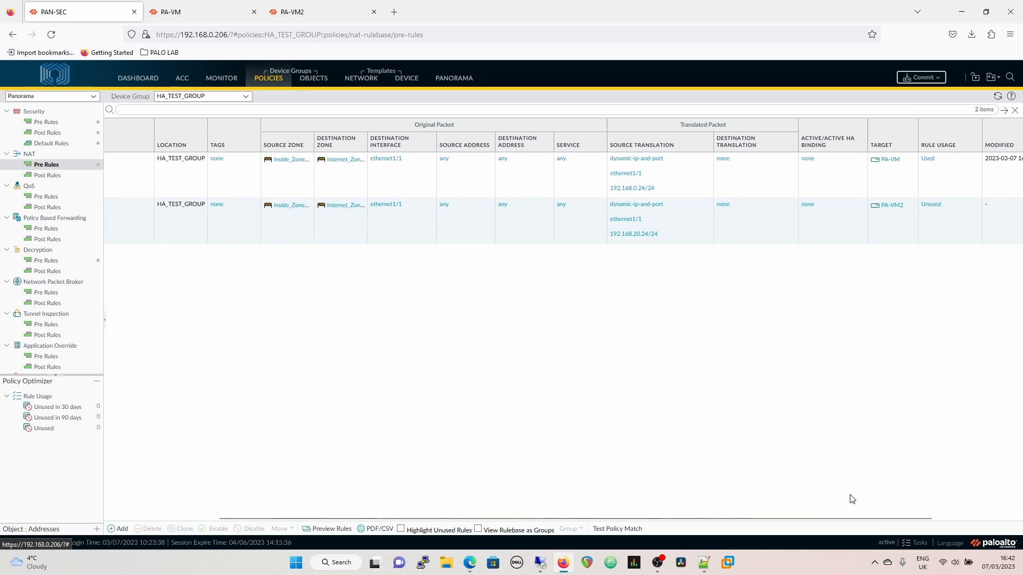
drag(852, 518, 792, 519)
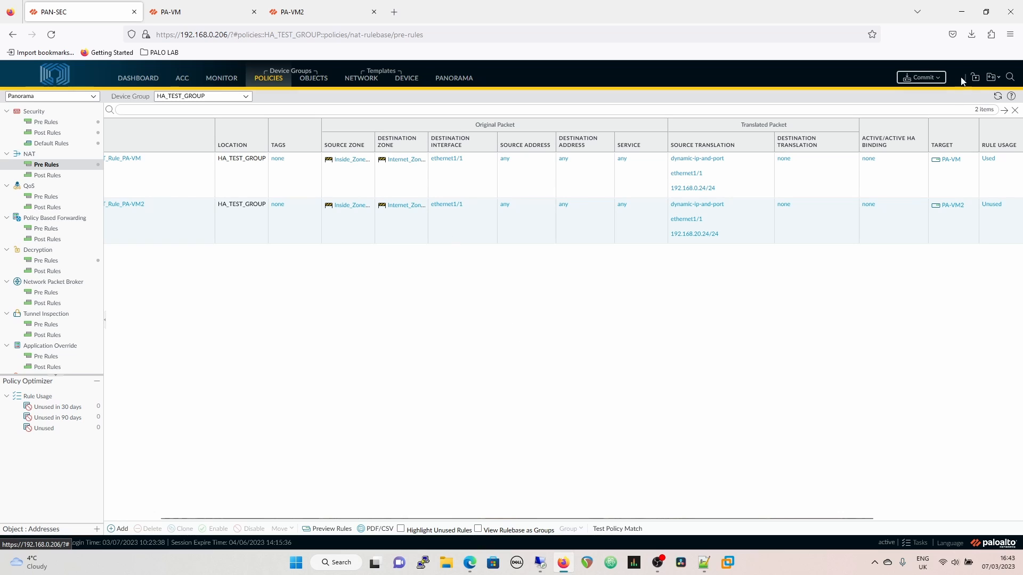
- Commit the NAT rule changes to Panorama and close the commit status
click(923, 77)
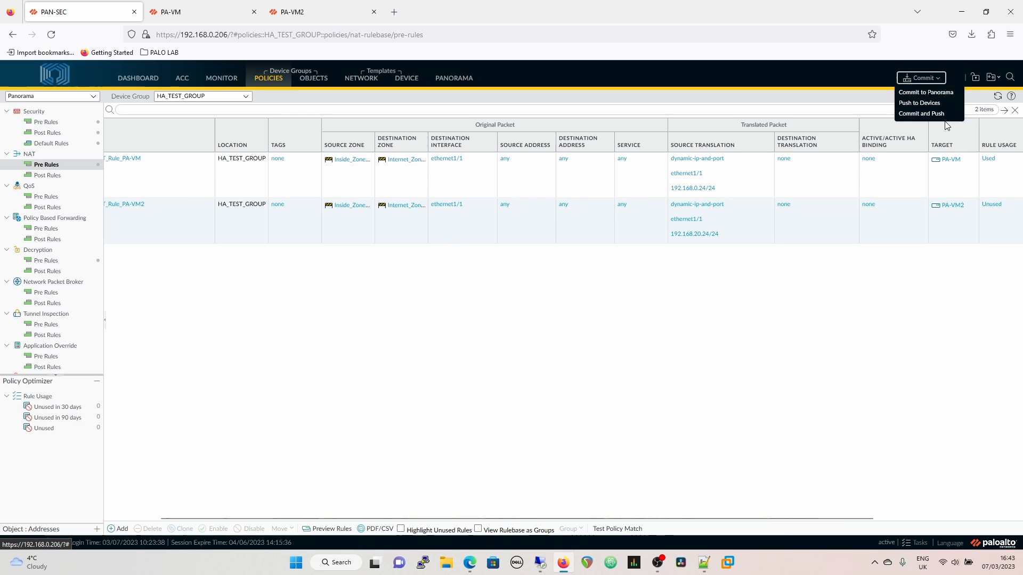
click(923, 94)
click(652, 423)
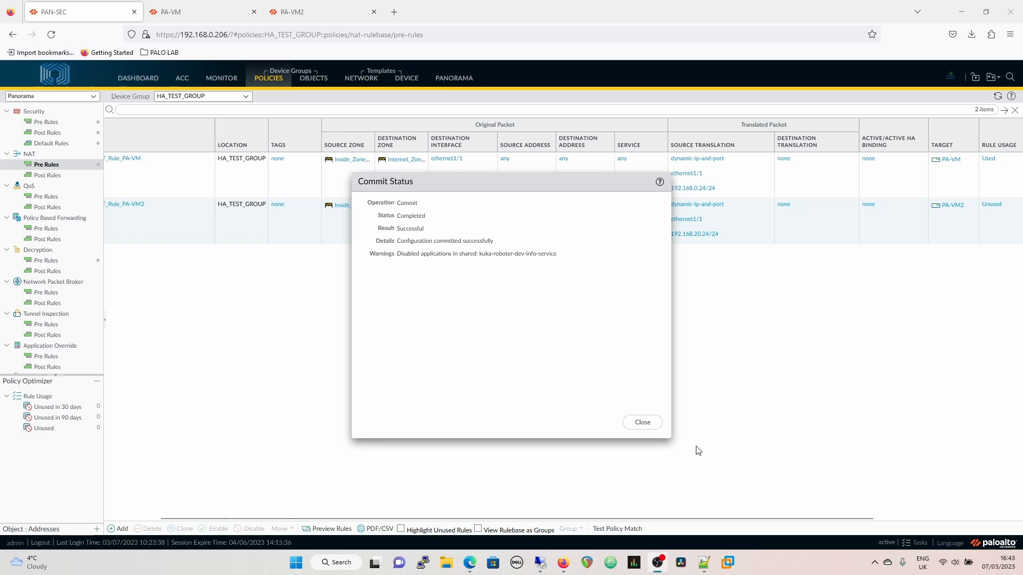
click(642, 423)
- Push HA_TEST_GROUP to PA-VM and PA-VM2 after reviewing the device group and template push scope, then close the task list
click(954, 81)
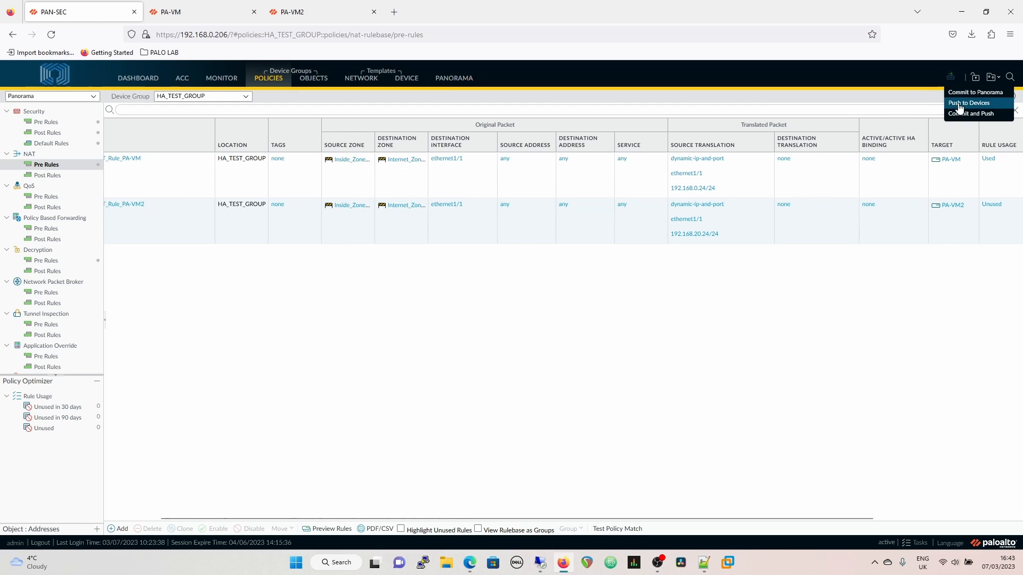
click(954, 104)
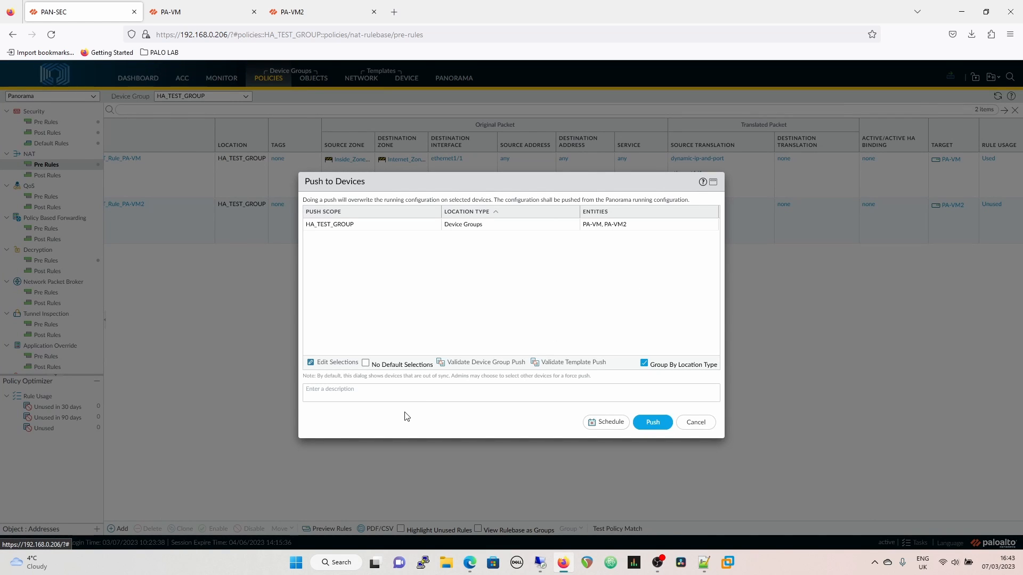
click(333, 363)
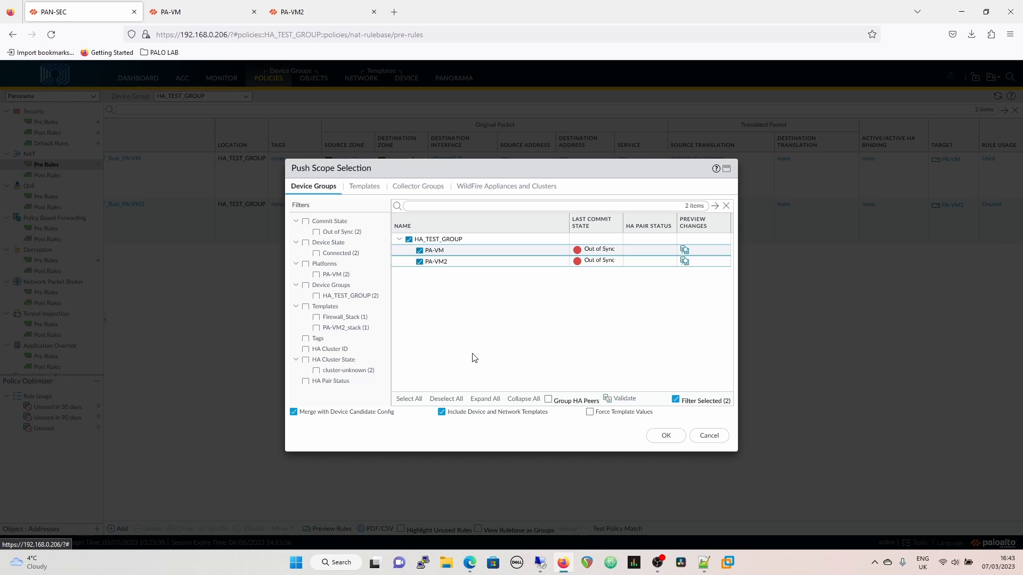
click(362, 187)
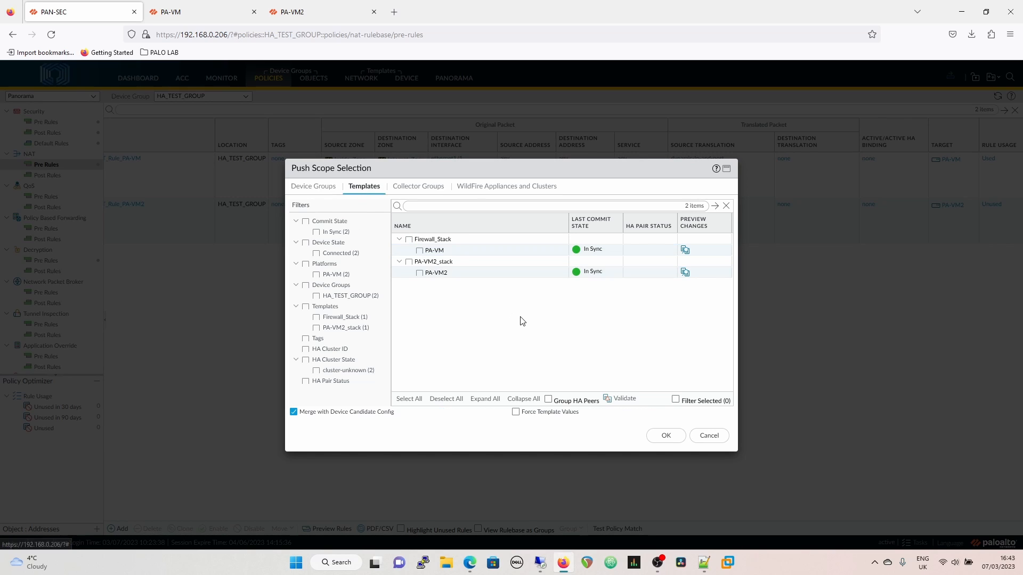
click(314, 186)
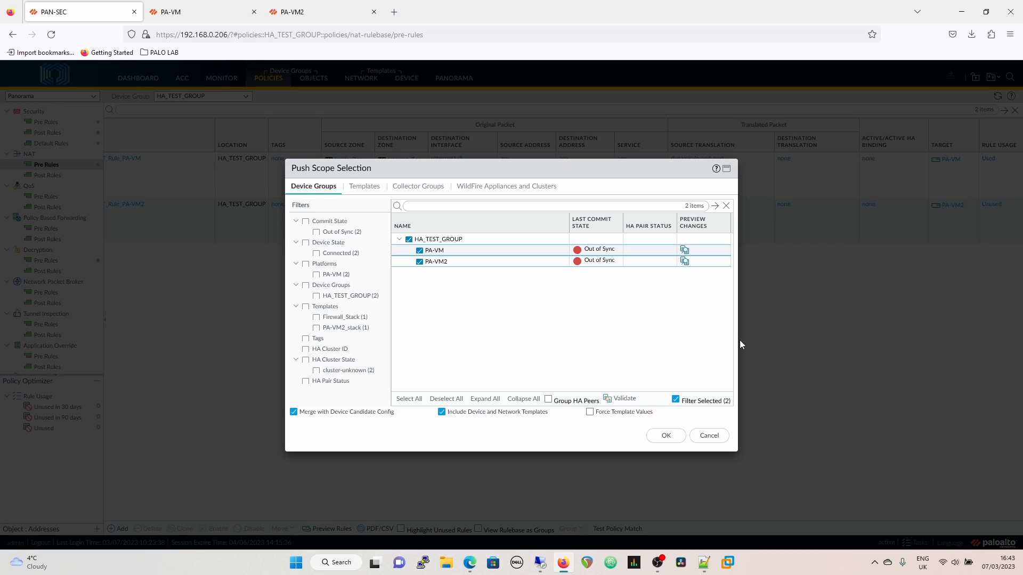
click(661, 439)
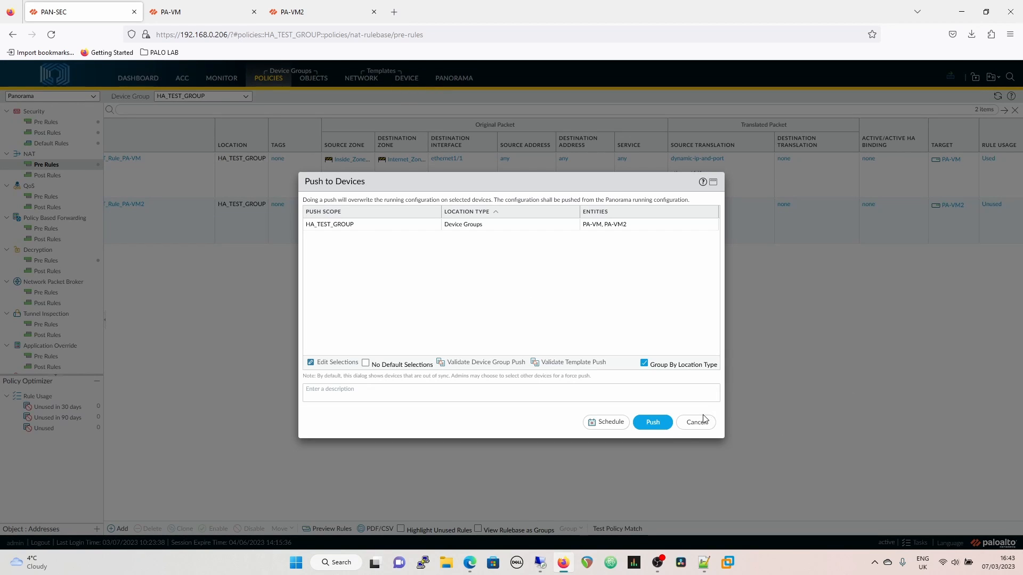
click(654, 424)
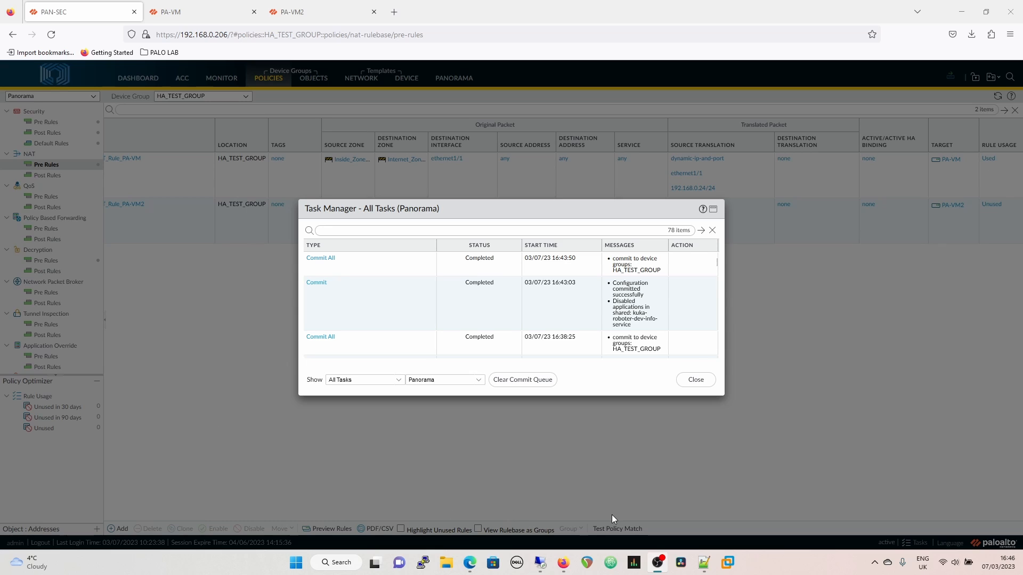
click(696, 379)
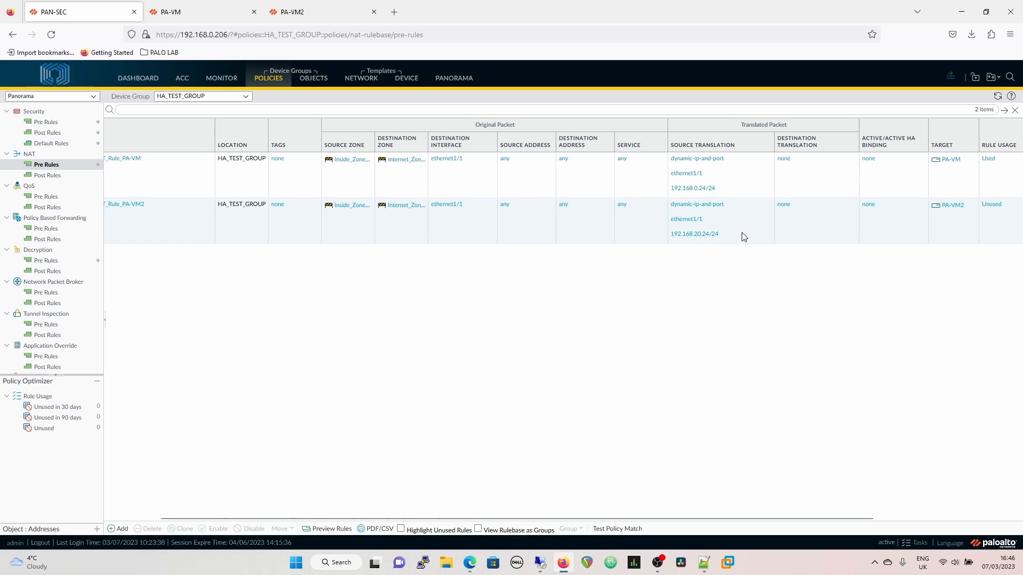
- Refresh the NAT rulebases on PA-VM and PA-VM2 and check which pushed rule each firewall received
click(183, 13)
click(998, 96)
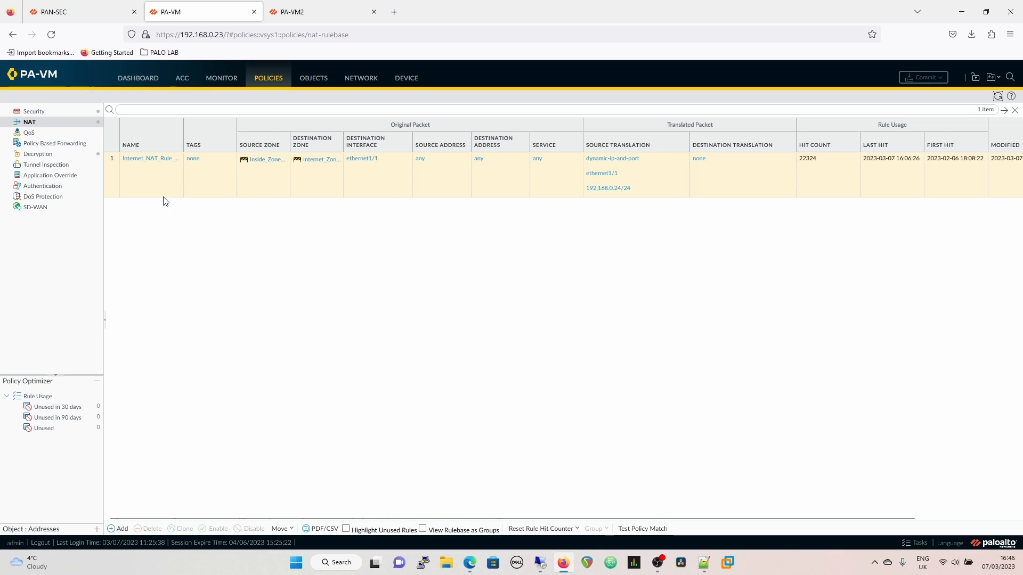
click(340, 11)
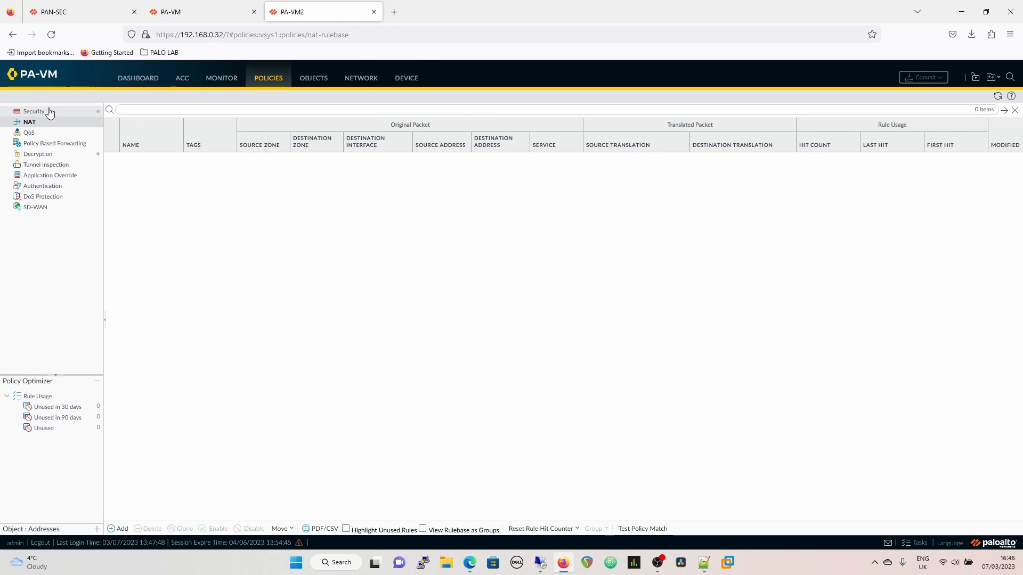
click(995, 97)
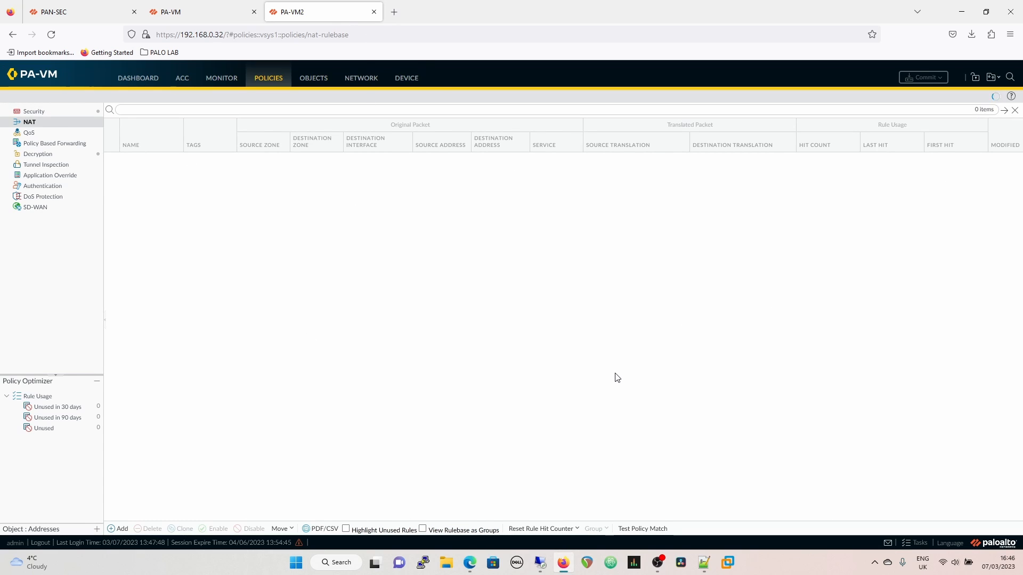
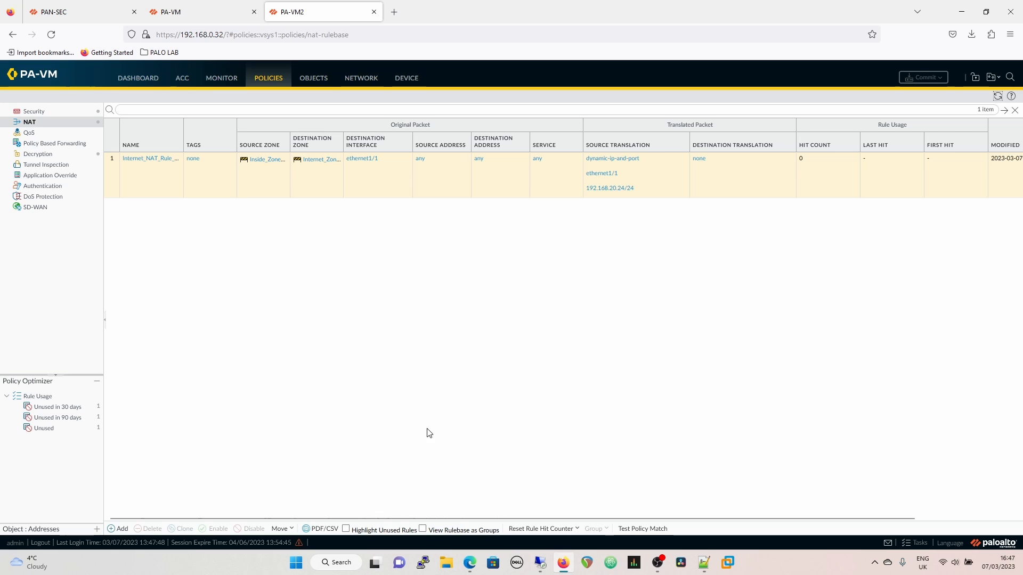
- Return to Panorama and review the address objects of HA_TEST_GROUP and the list of device groups
click(60, 16)
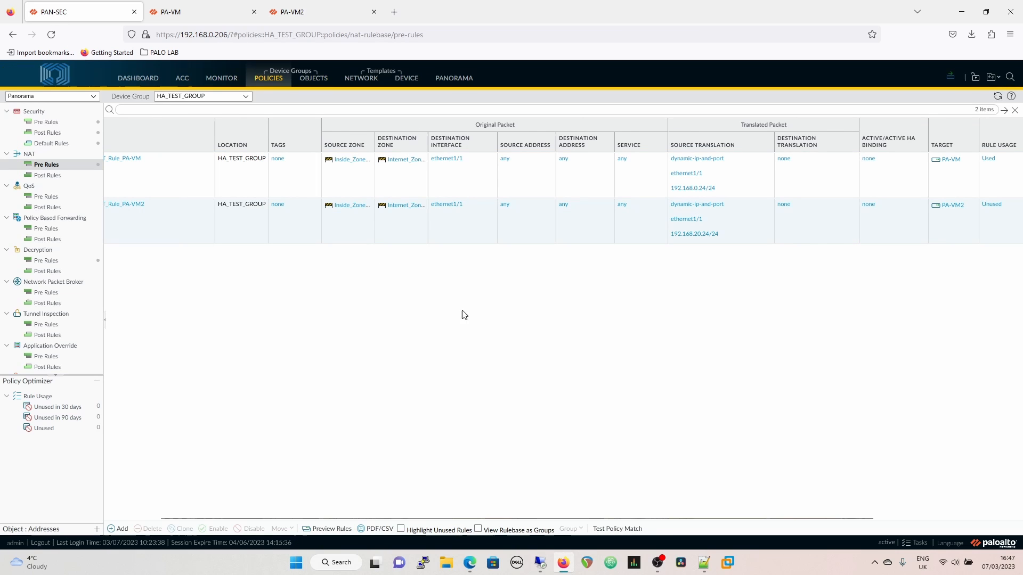
click(314, 79)
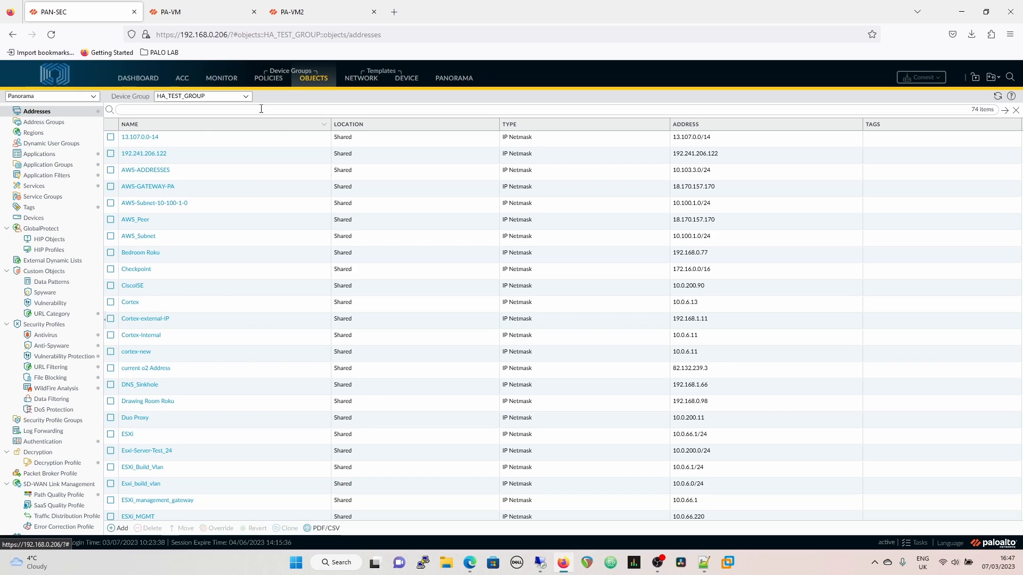
click(215, 139)
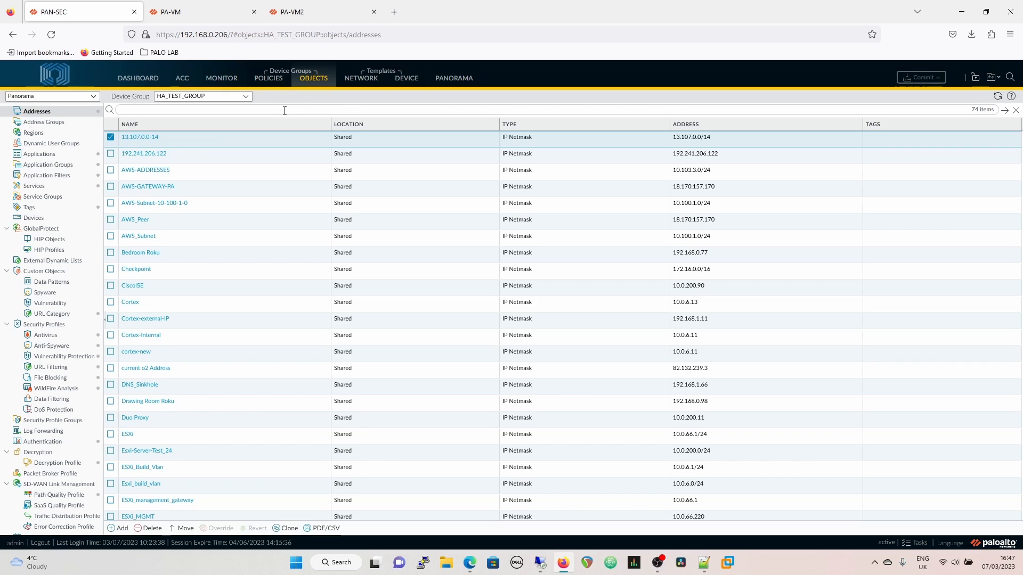
click(246, 98)
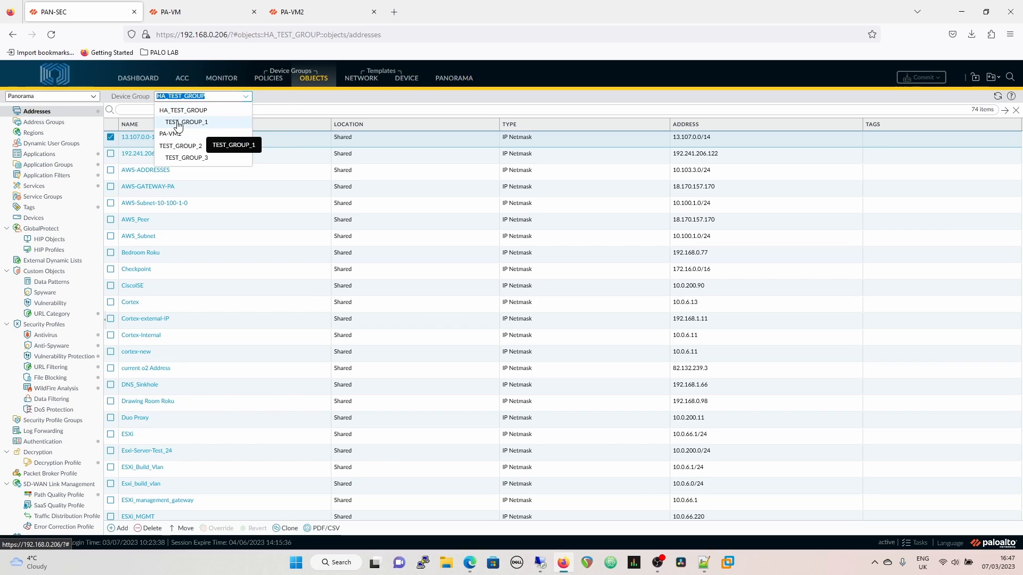
click(297, 101)
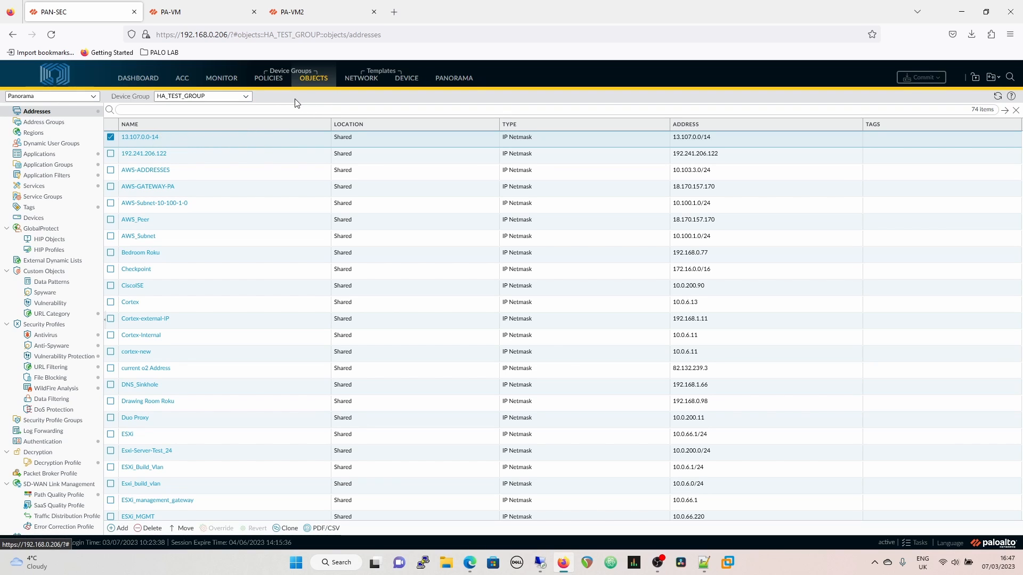
- Create a non-shared IP Netmask address object named DEMO_ENTRY with address 23.23.23.23 in HA_TEST_GROUP
click(121, 528)
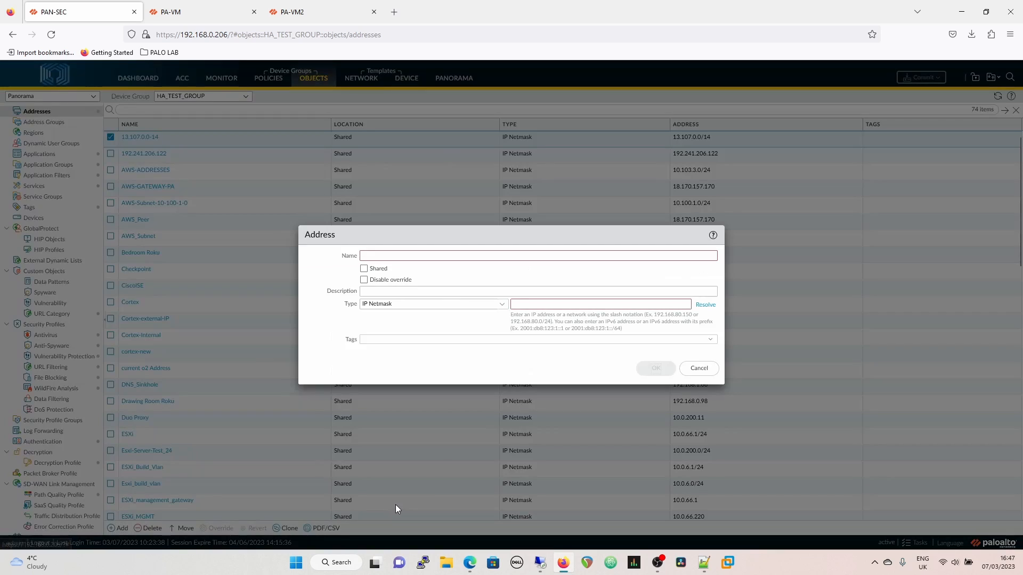
click(480, 257)
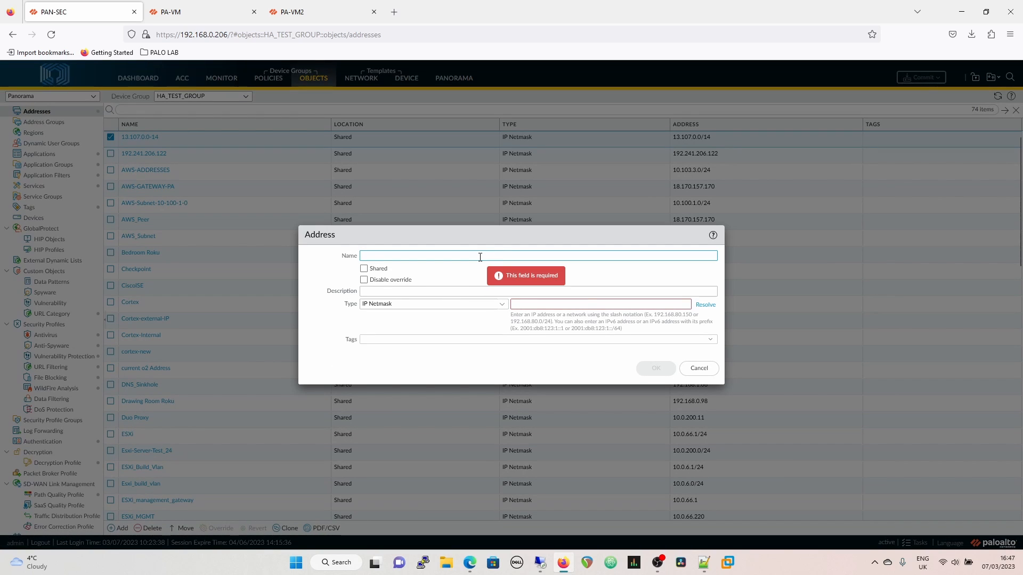
text(DEMO_ENTRY)
click(618, 303)
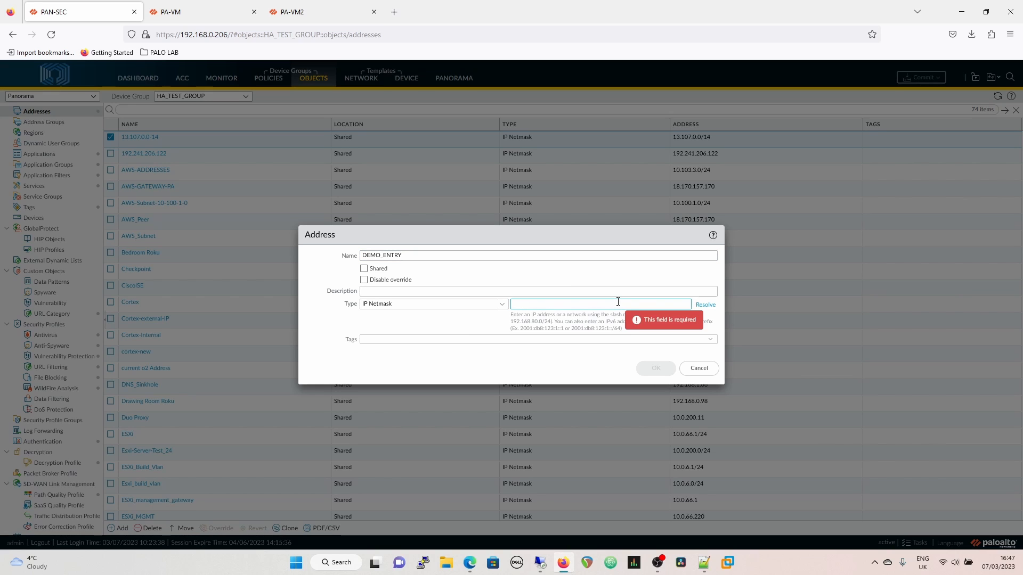
text(23.23.23.23)
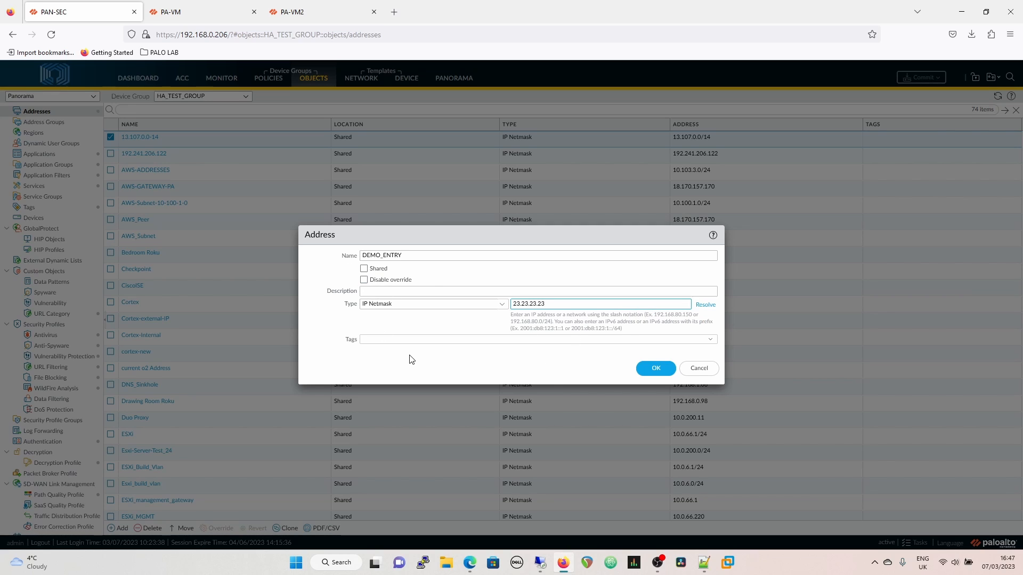
click(655, 368)
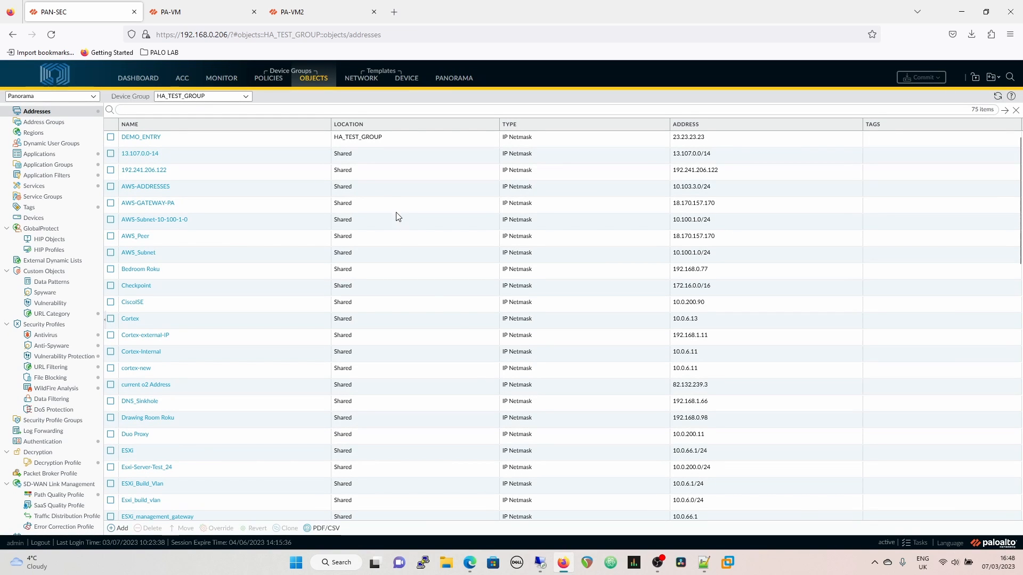
- Inspect DEMO_ENTRY among the address objects of TEST_GROUP_1 and review the device group hierarchy
click(246, 97)
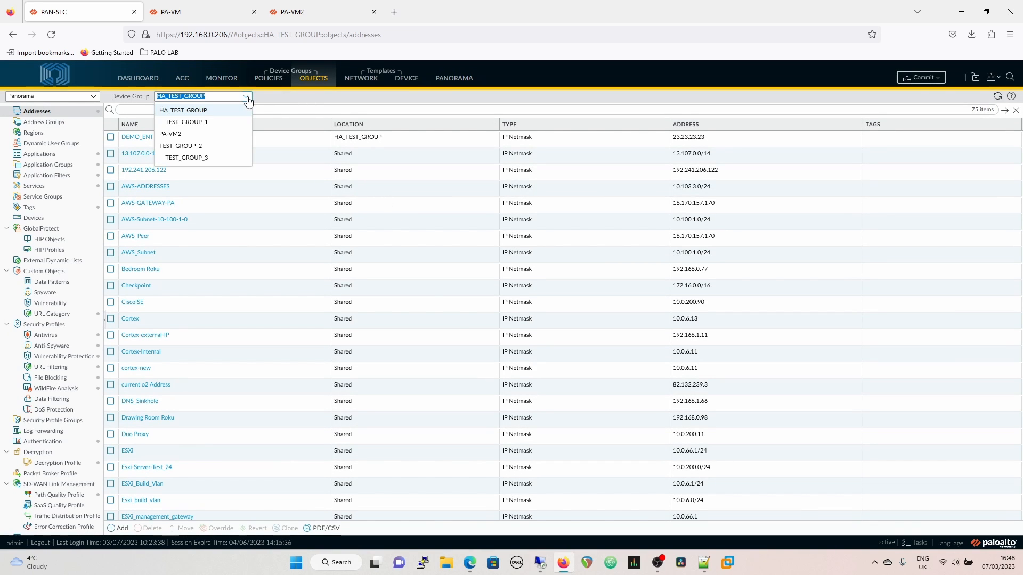
click(224, 122)
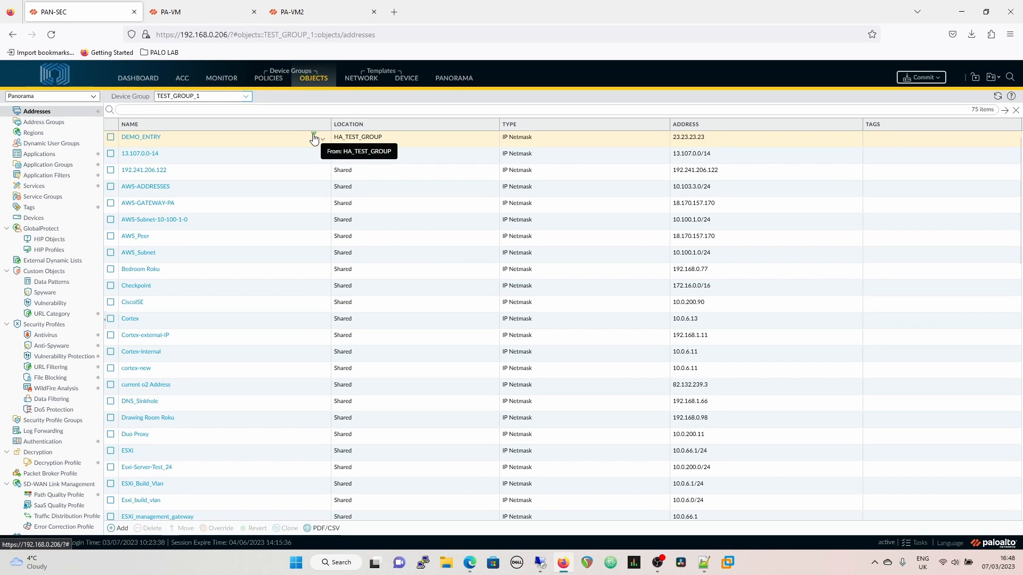
click(276, 144)
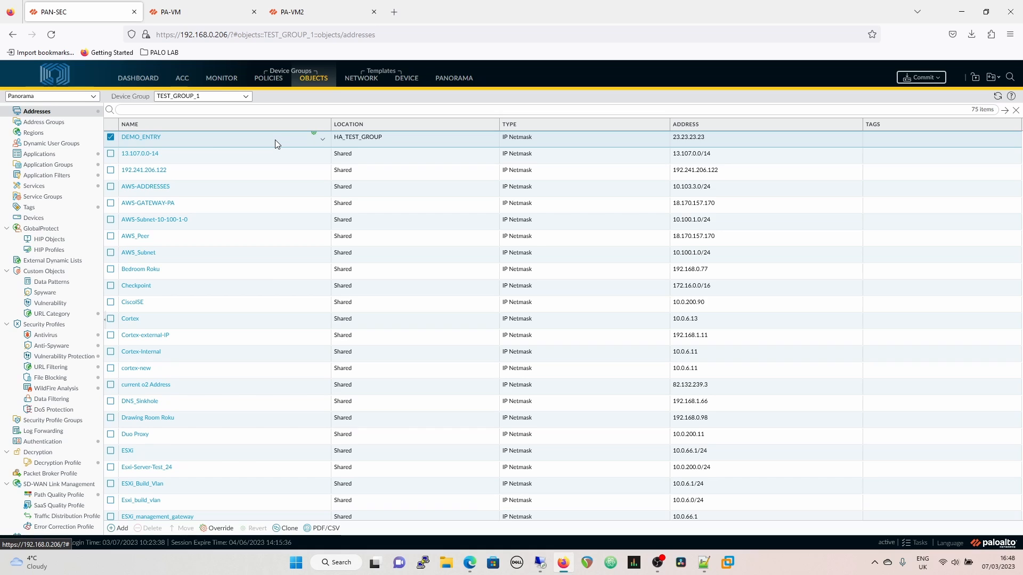
click(454, 78)
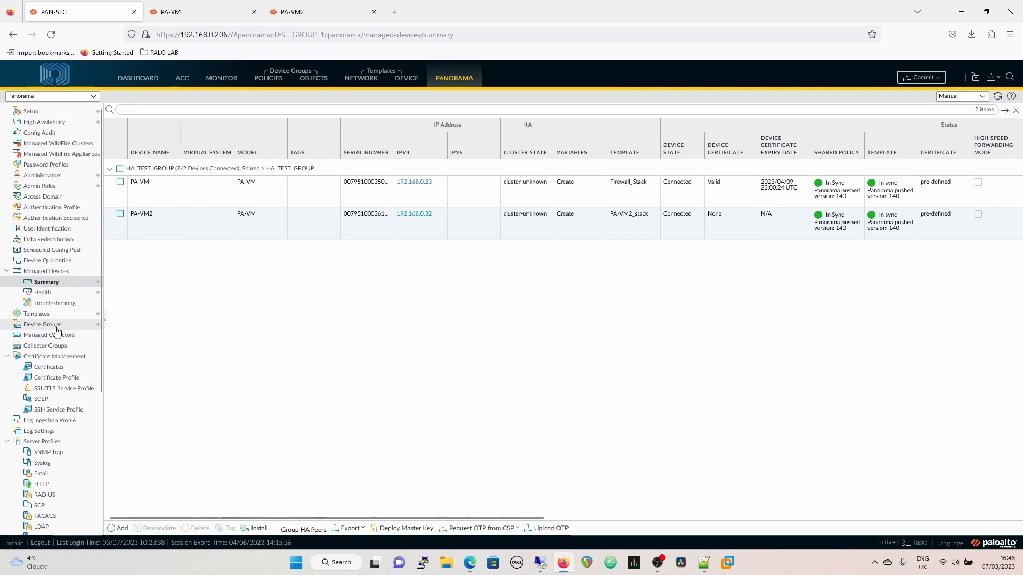
click(51, 328)
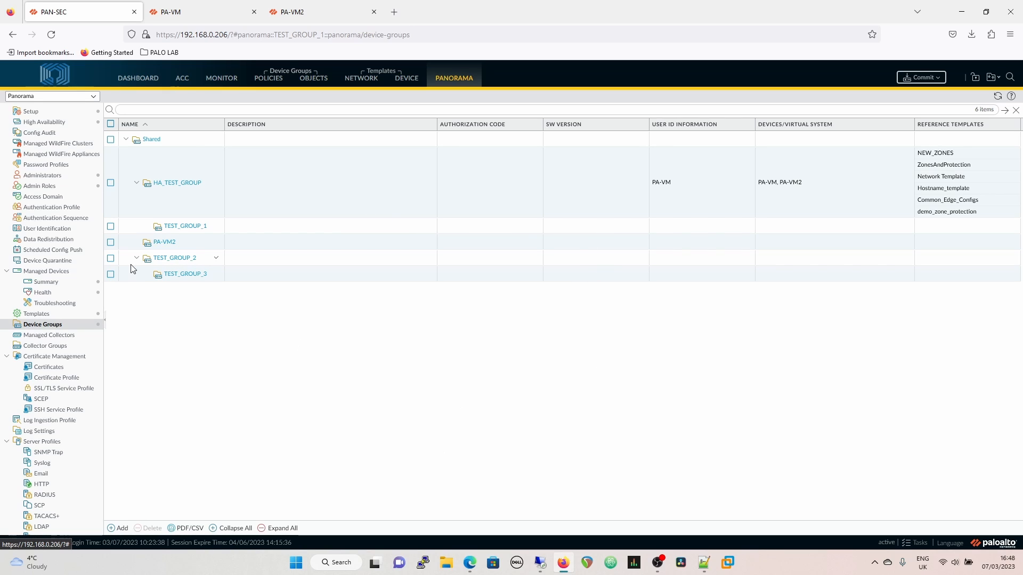
- Override the inherited DEMO_ENTRY address object in TEST_GROUP_1 with the IP Netmask 24.24.24.24
click(309, 85)
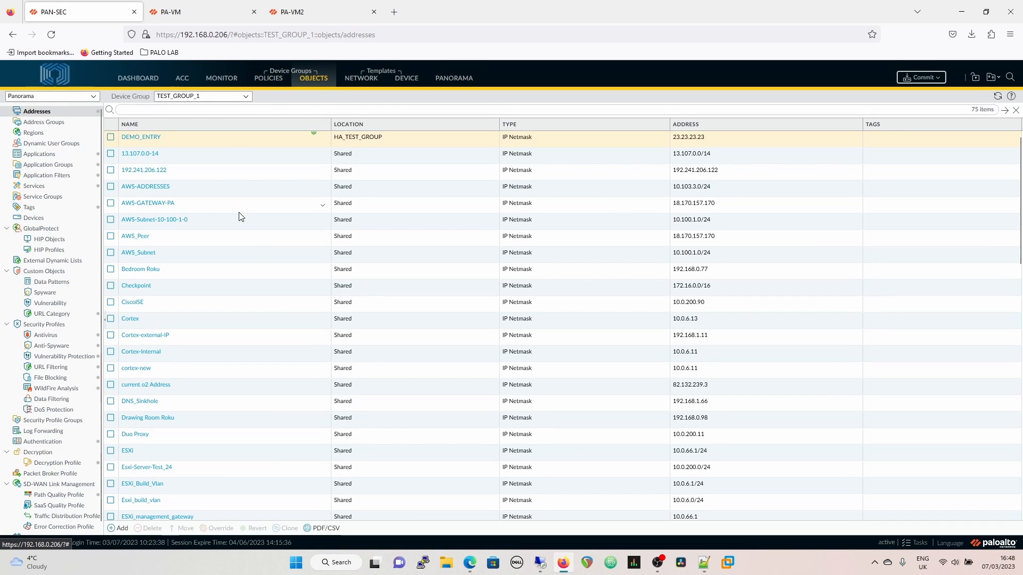
click(294, 143)
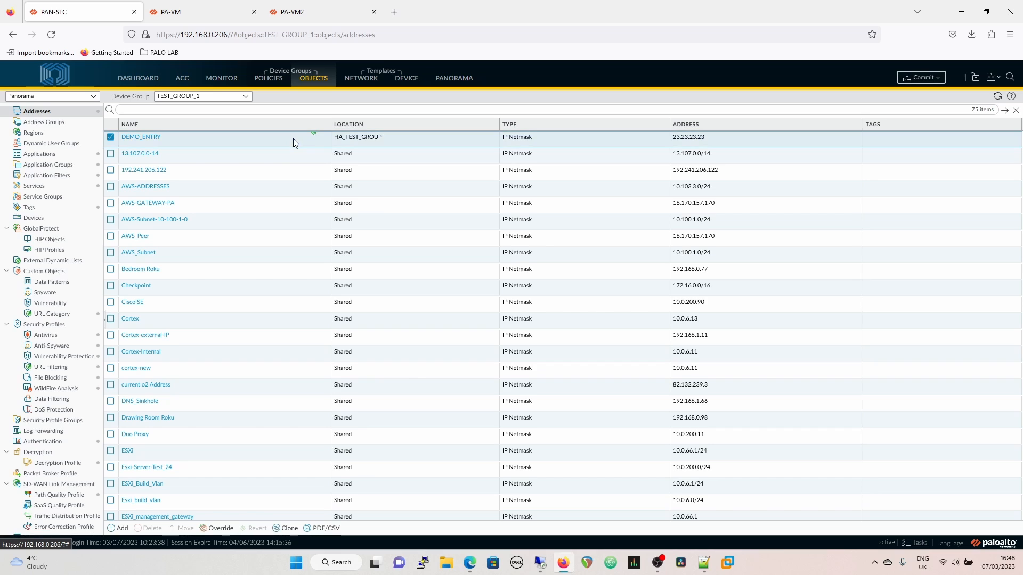
click(215, 530)
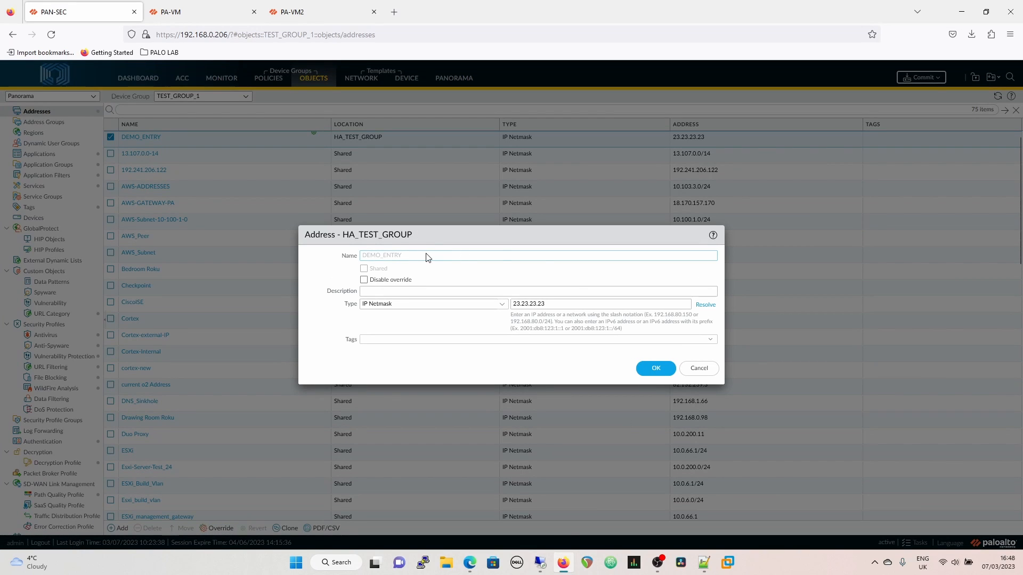
drag(512, 304, 547, 307)
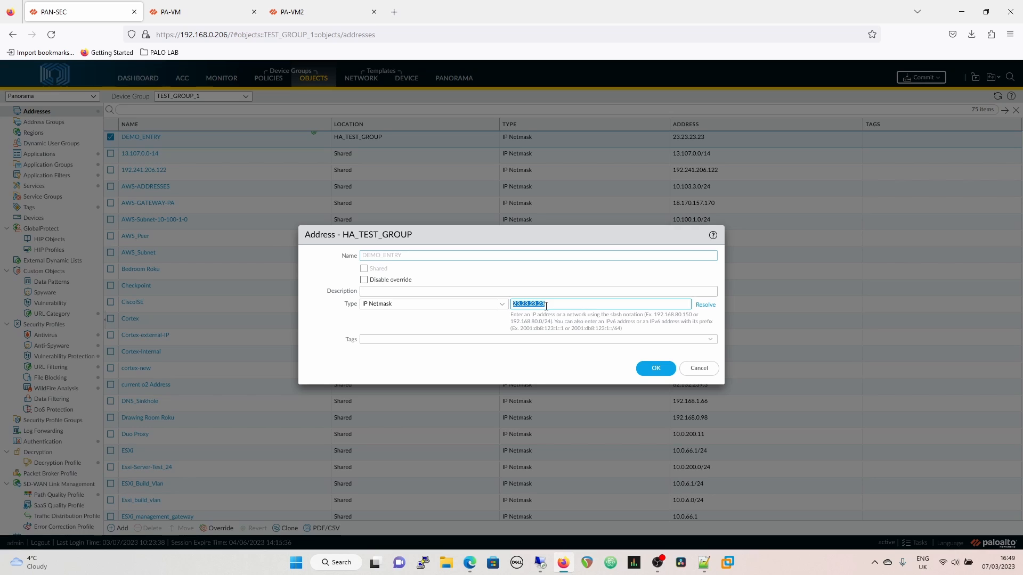
text(24)
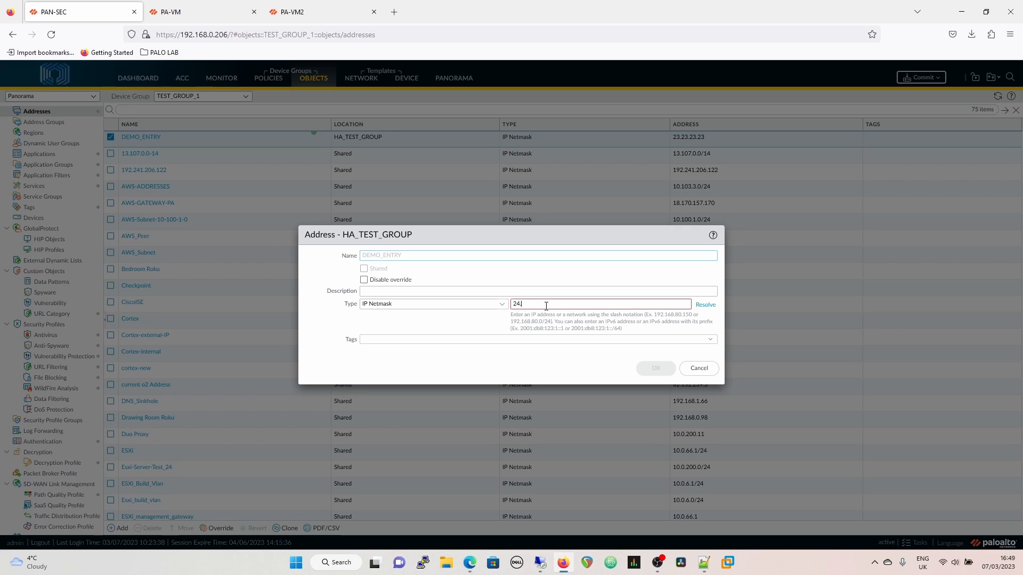
text(.24.24.24)
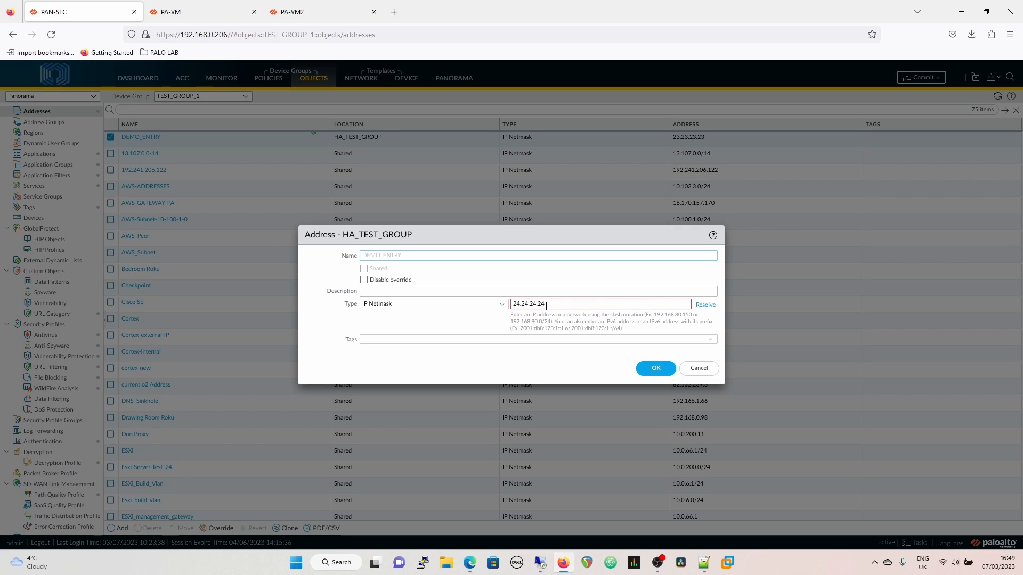
click(656, 368)
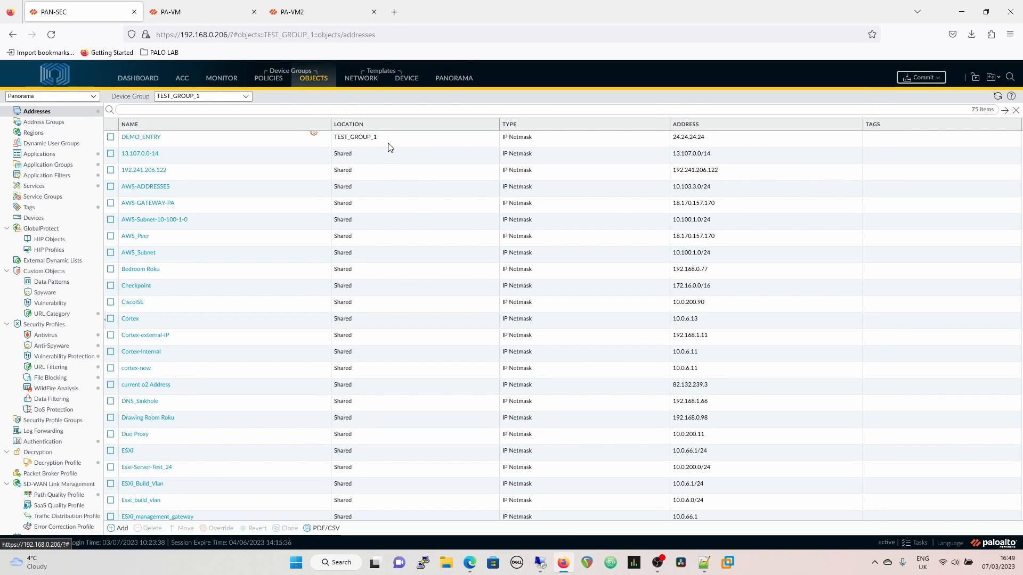
- Check DEMO_ENTRY in the HA_TEST_GROUP address objects and compare the security pre-rules of HA_TEST_GROUP and TEST_GROUP_1
click(243, 98)
click(187, 110)
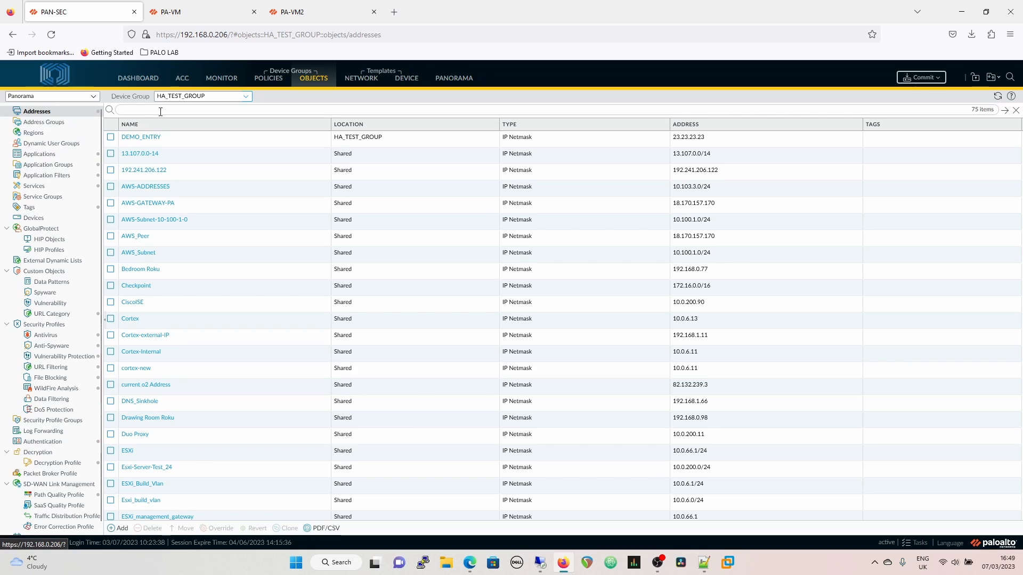
click(267, 79)
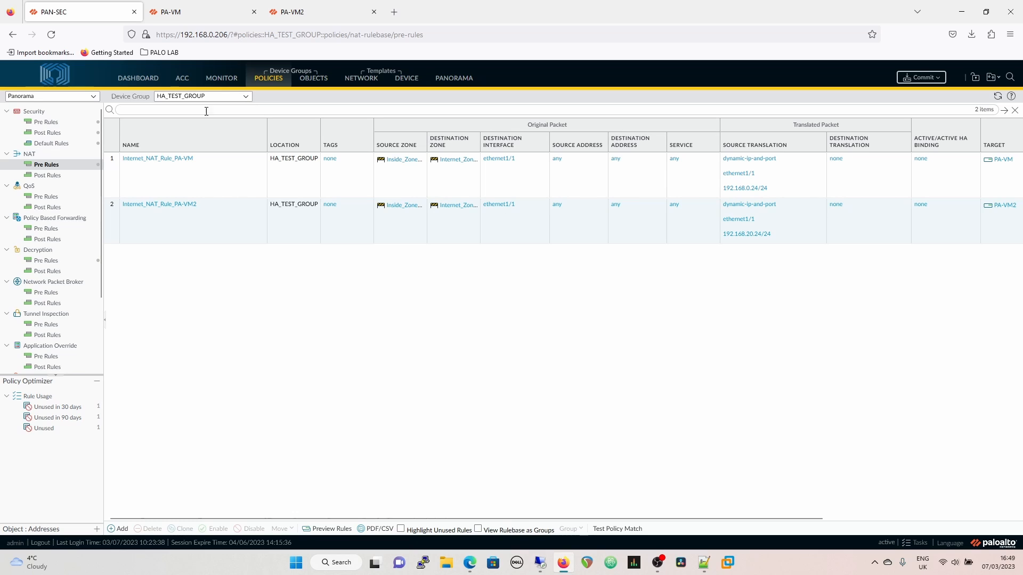
click(245, 98)
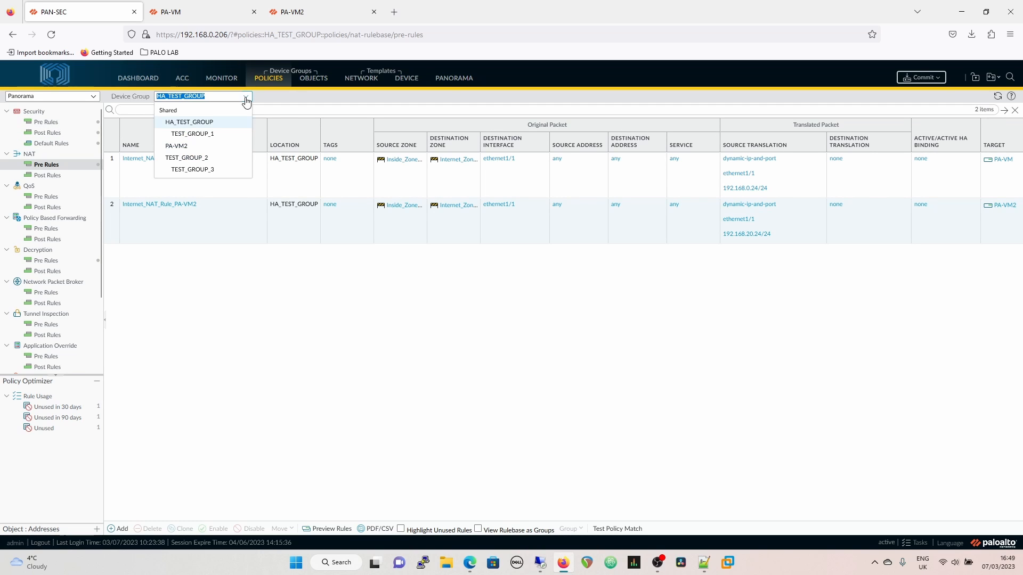
click(46, 122)
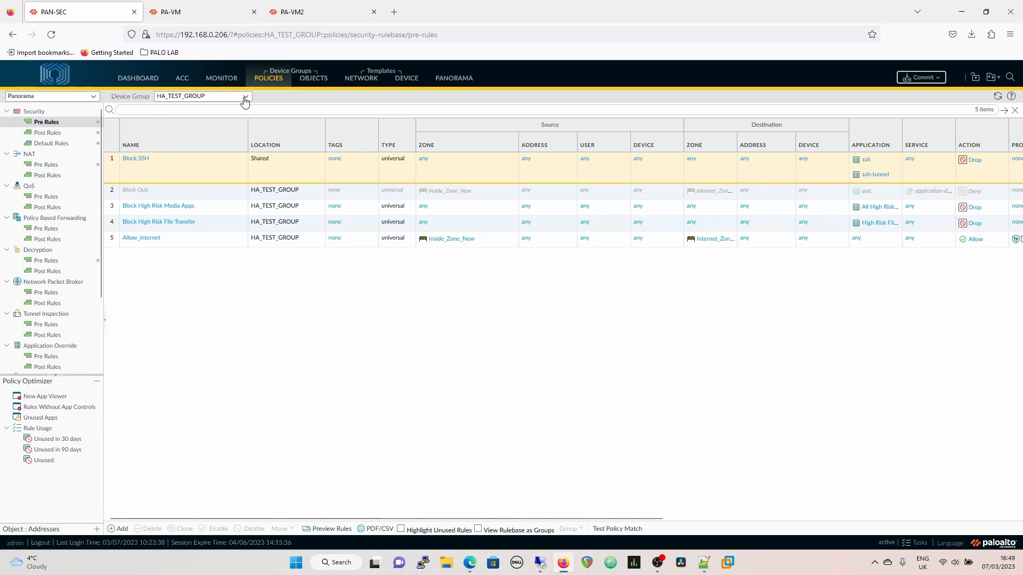
click(244, 97)
click(197, 124)
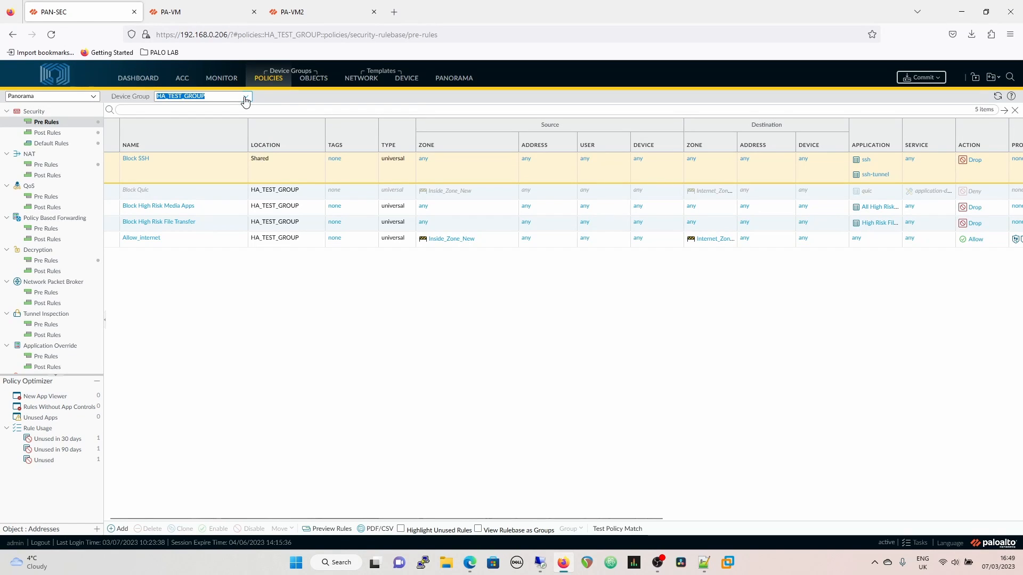
click(244, 98)
click(200, 135)
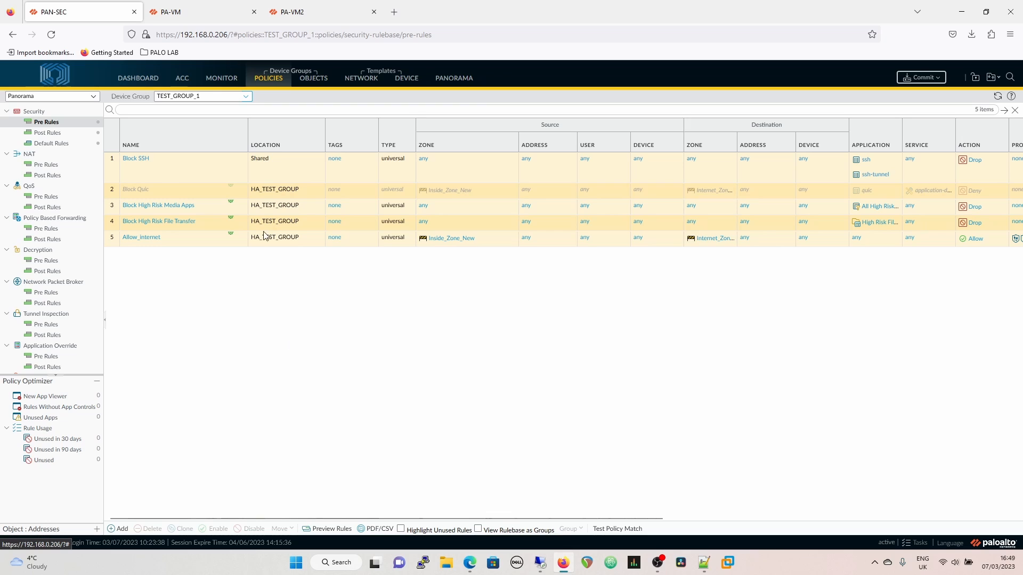
- Start a security pre-rule in HA_TEST_GROUP named REFERENCE RULE with the description "Show difference between Device Groups referencing the same object"
click(245, 97)
click(189, 122)
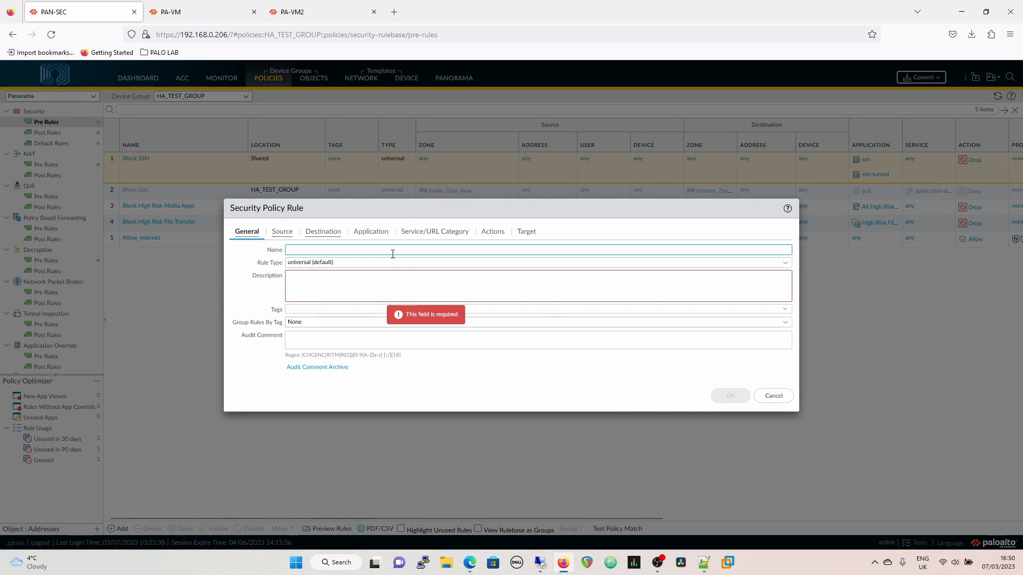
text(RE)
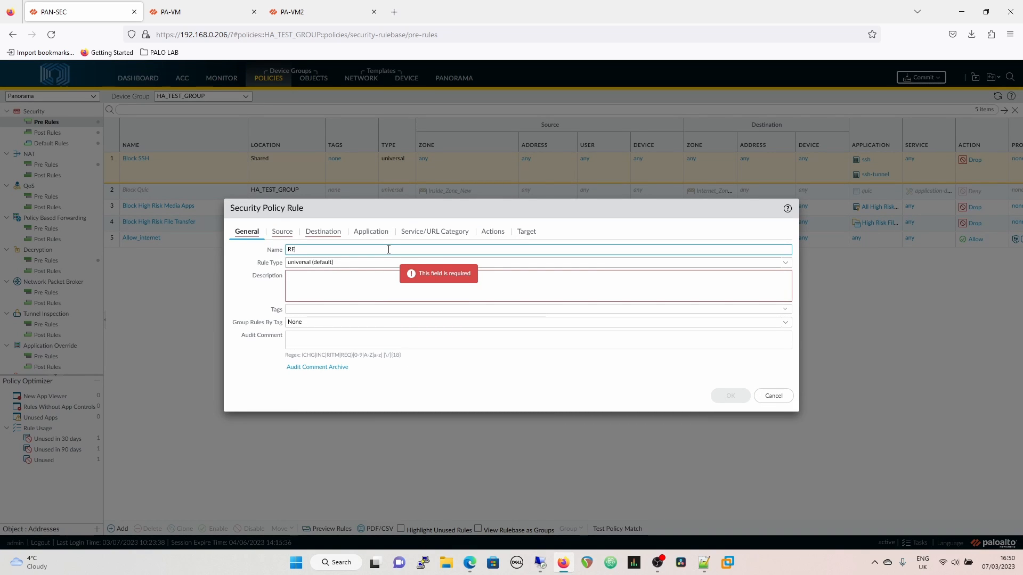
text(FERENCE R)
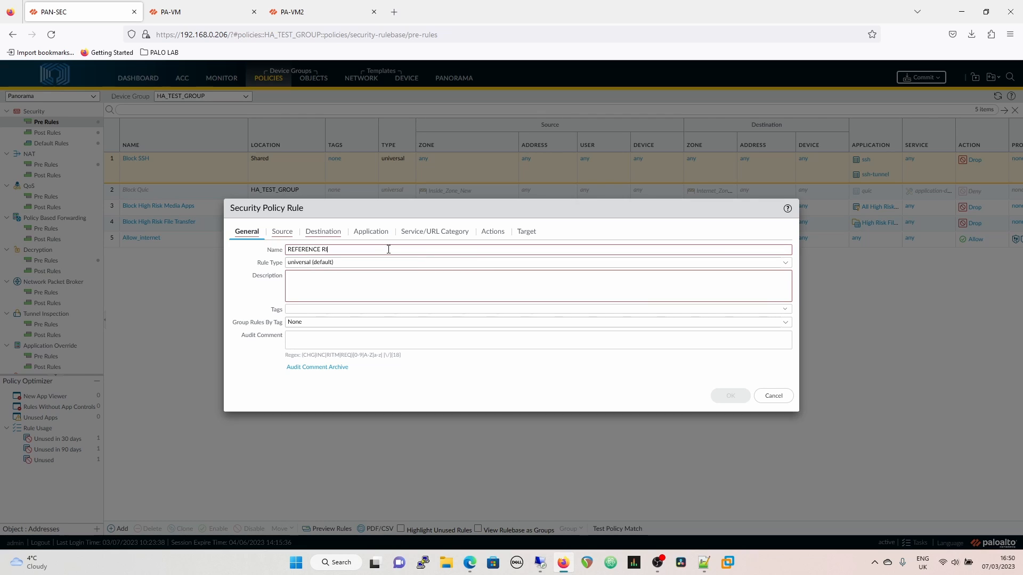
text(ULE)
click(404, 281)
text(S)
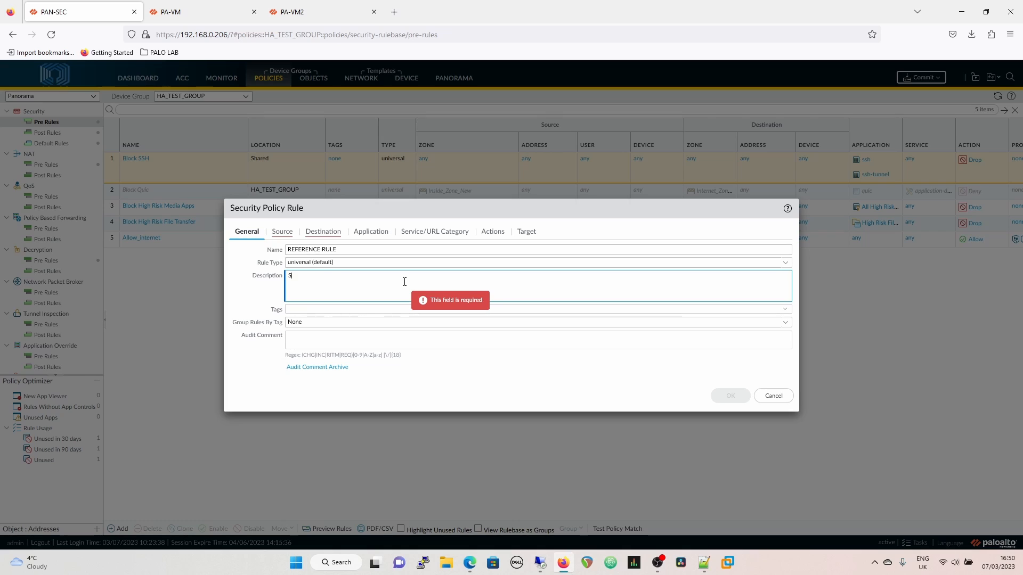
text(how difference betwe)
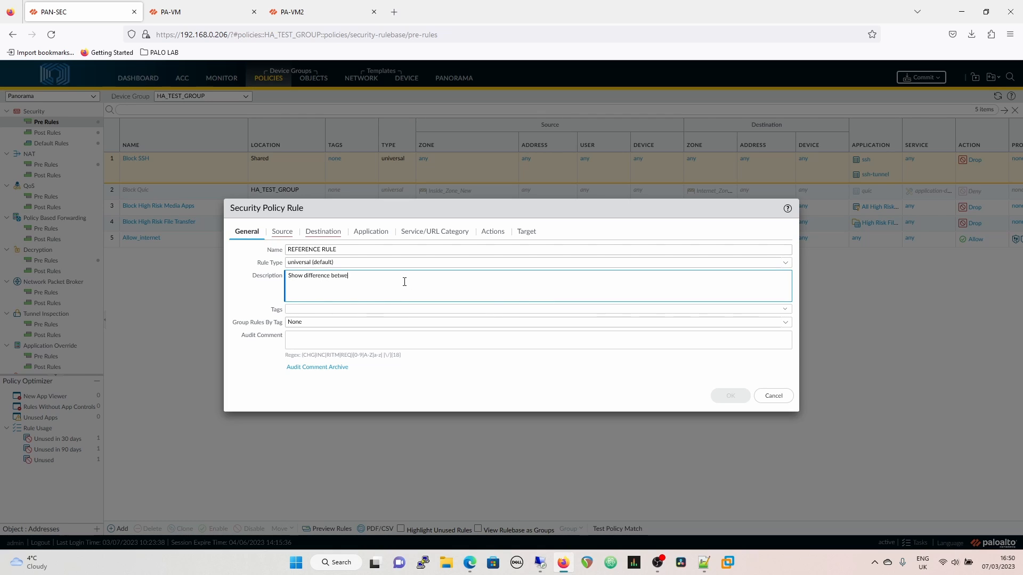
text(en Device Groups referencing the sme)
key(BackSpace)
key(BackSpace)
text(am e4obj)
key(BackSpace)
key(BackSpace)
key(BackSpace)
text(e object)
- Set the rule's source zone to Inside_Zone_New and its destination zone to Internet_Zone_New
click(281, 232)
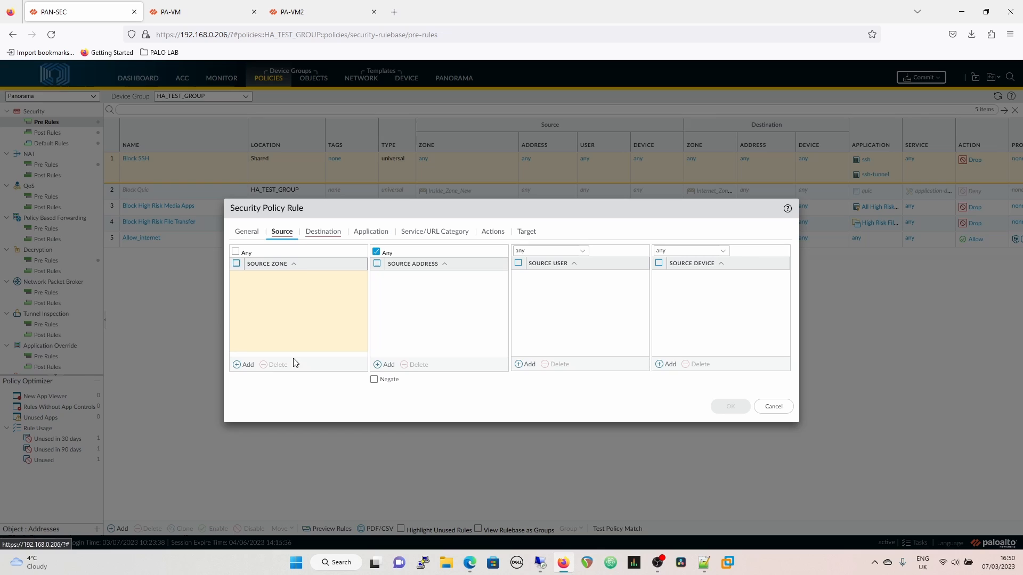
click(243, 365)
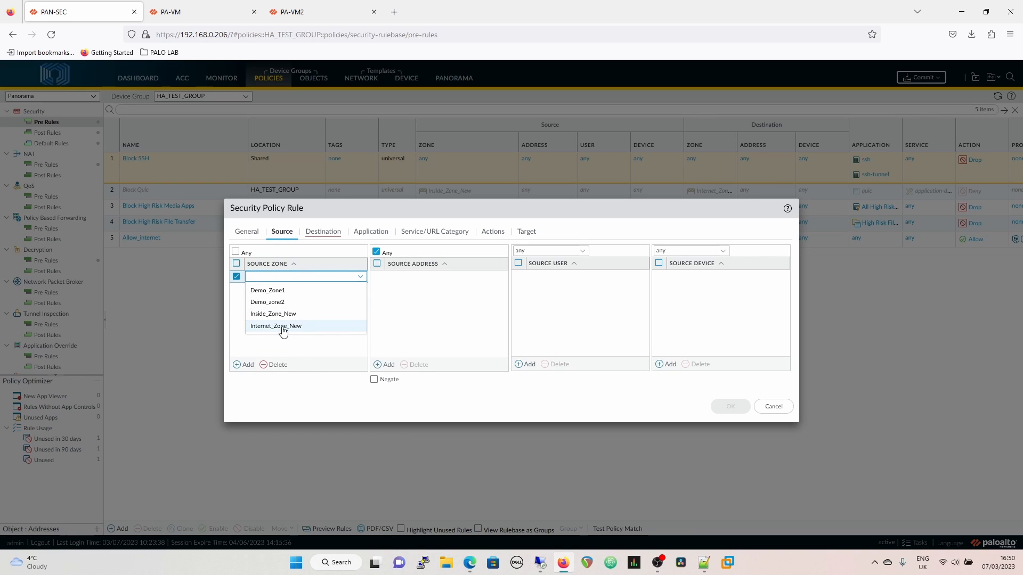
click(278, 318)
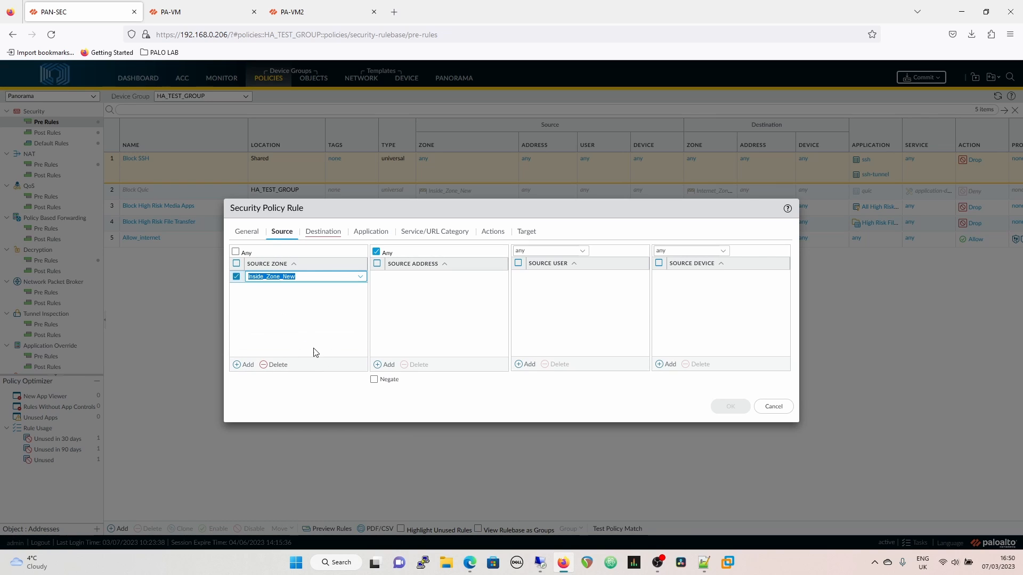
click(328, 232)
click(244, 365)
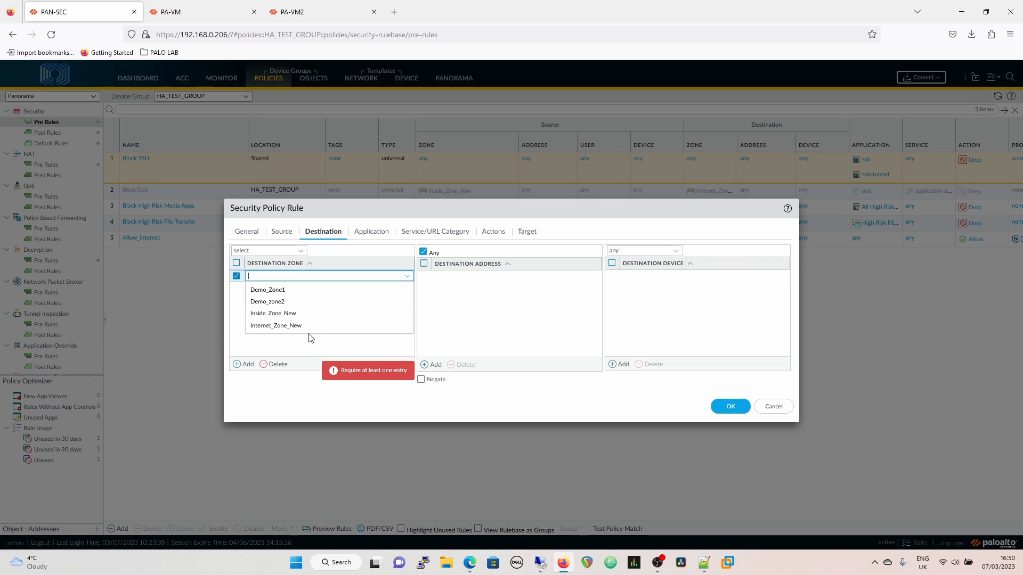
click(261, 325)
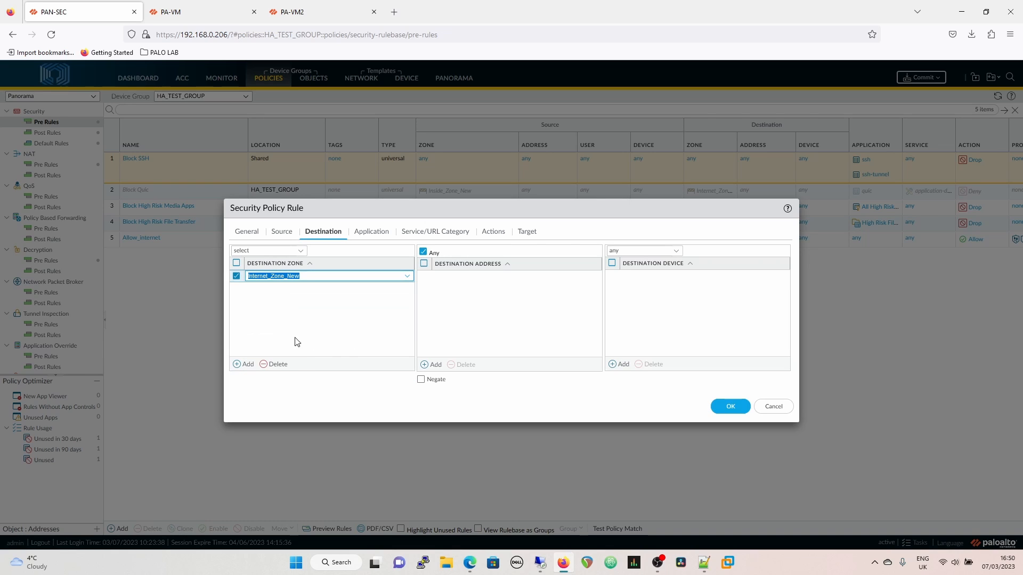
click(358, 341)
- Set the rule's source address to DEMO_ENTRY and save it with the application-default service and the Allow action
click(281, 232)
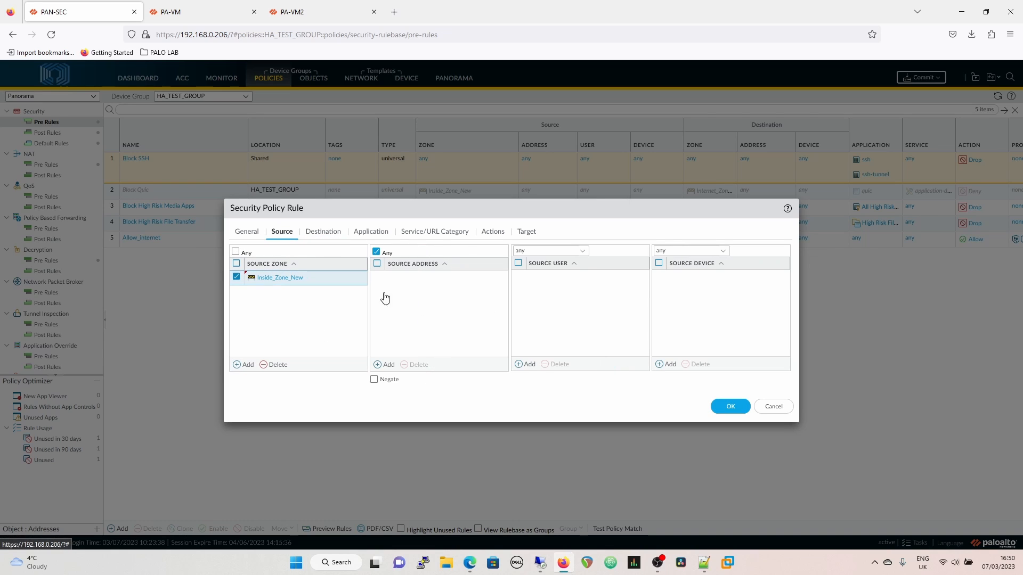
click(387, 365)
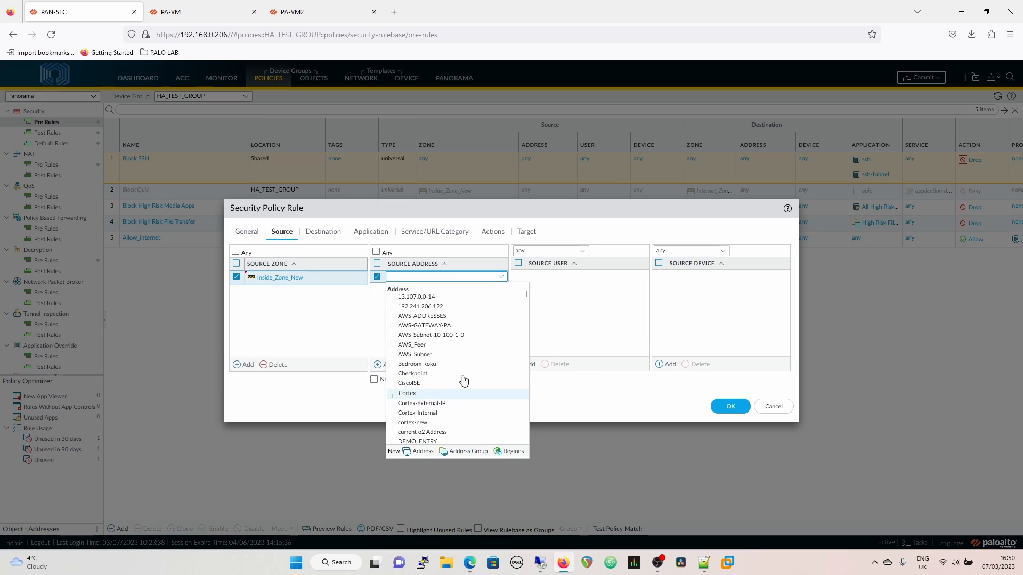
text(dem)
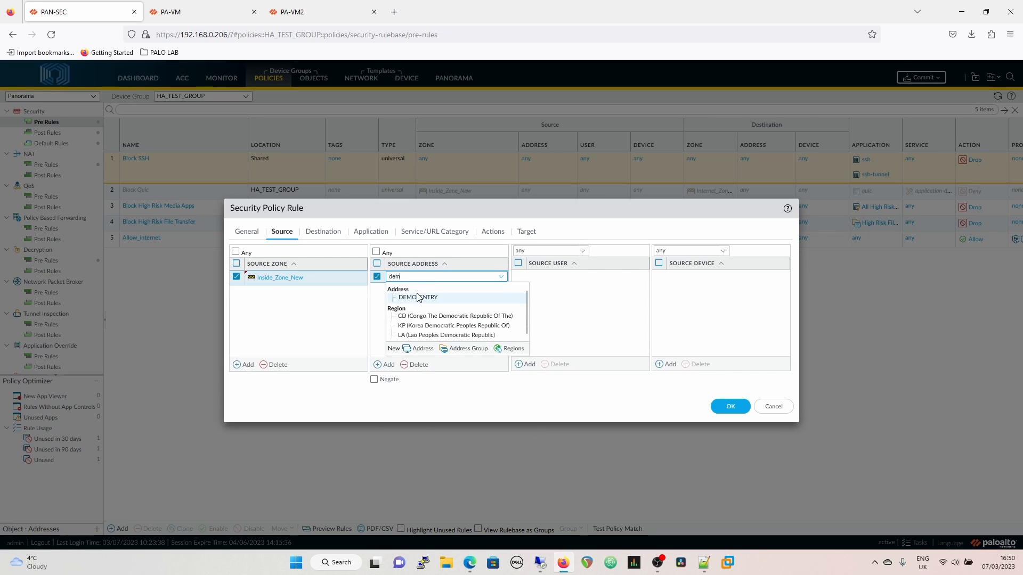
click(424, 299)
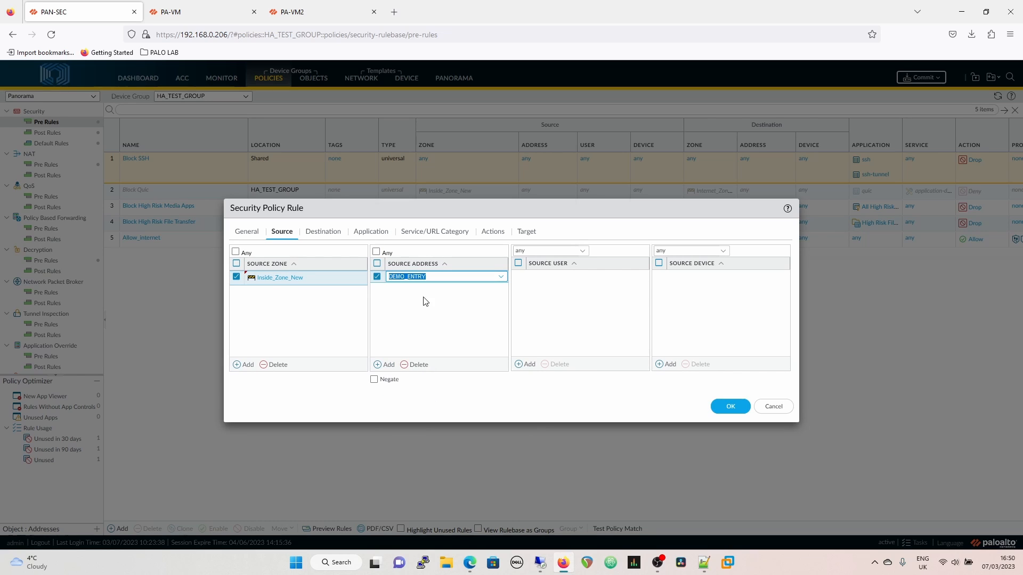
click(374, 234)
click(440, 234)
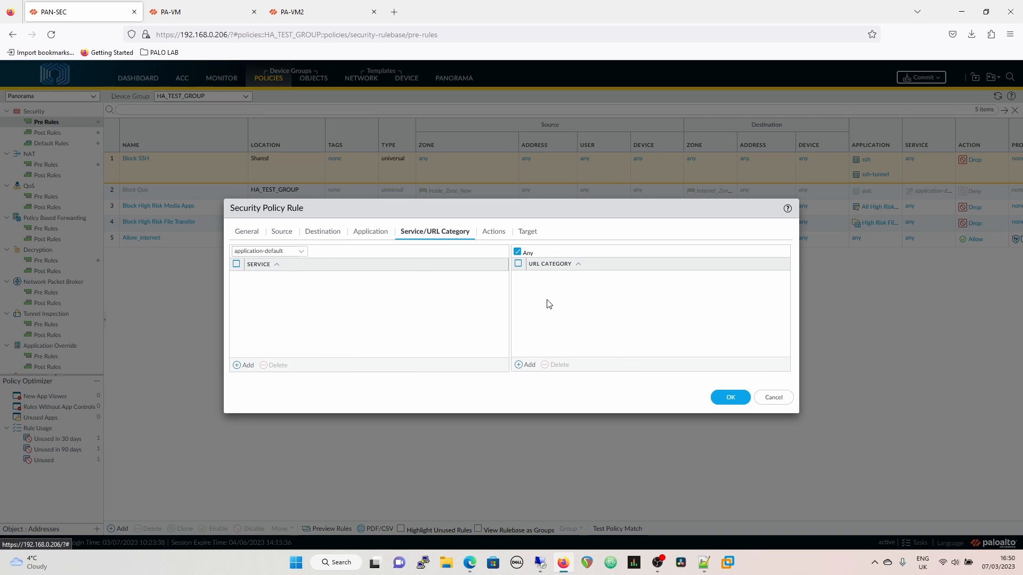
click(493, 232)
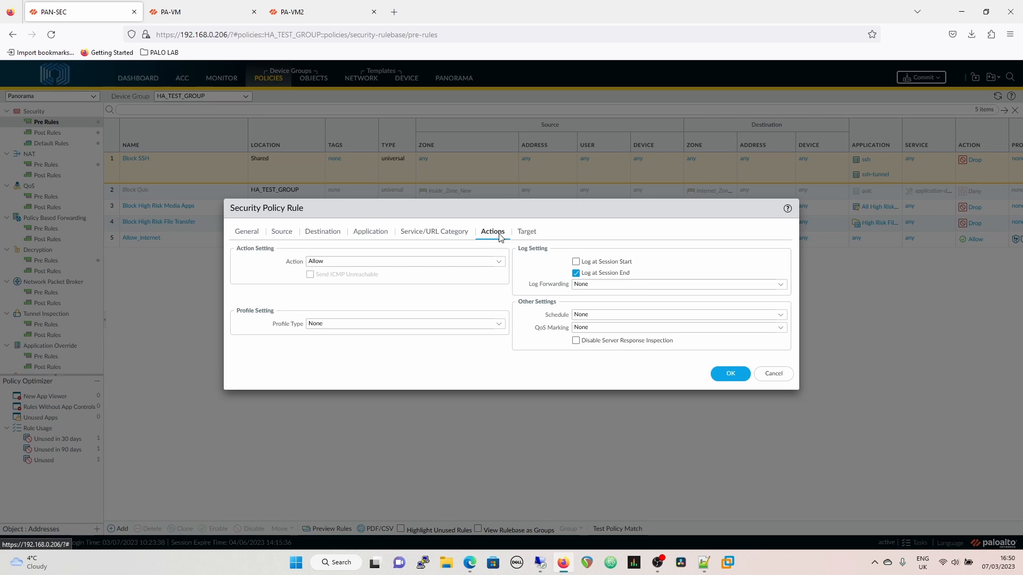
click(731, 374)
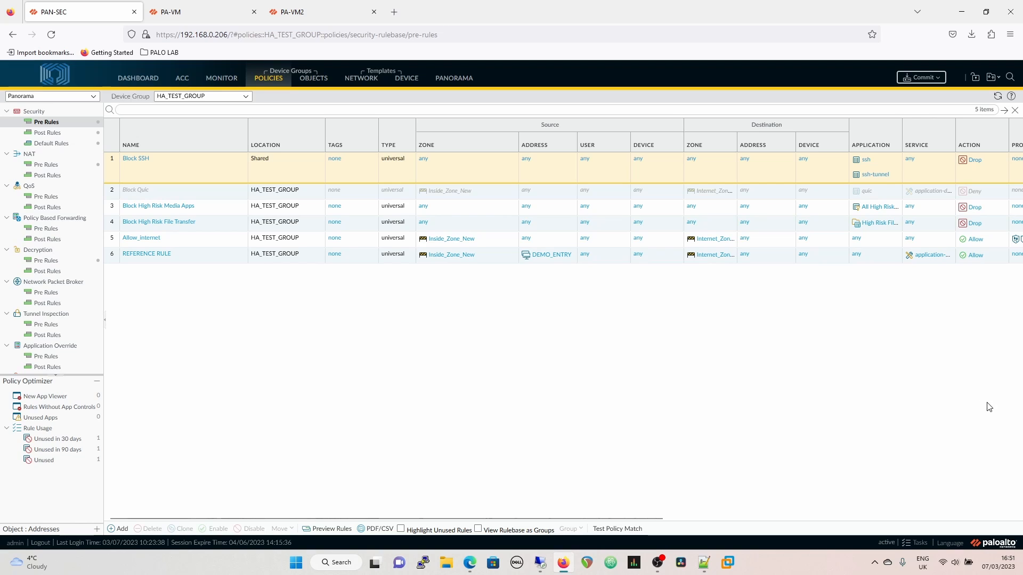
- Inspect the target devices of REFERENCE RULE in HA_TEST_GROUP and leave the rule without changes
click(186, 259)
click(160, 254)
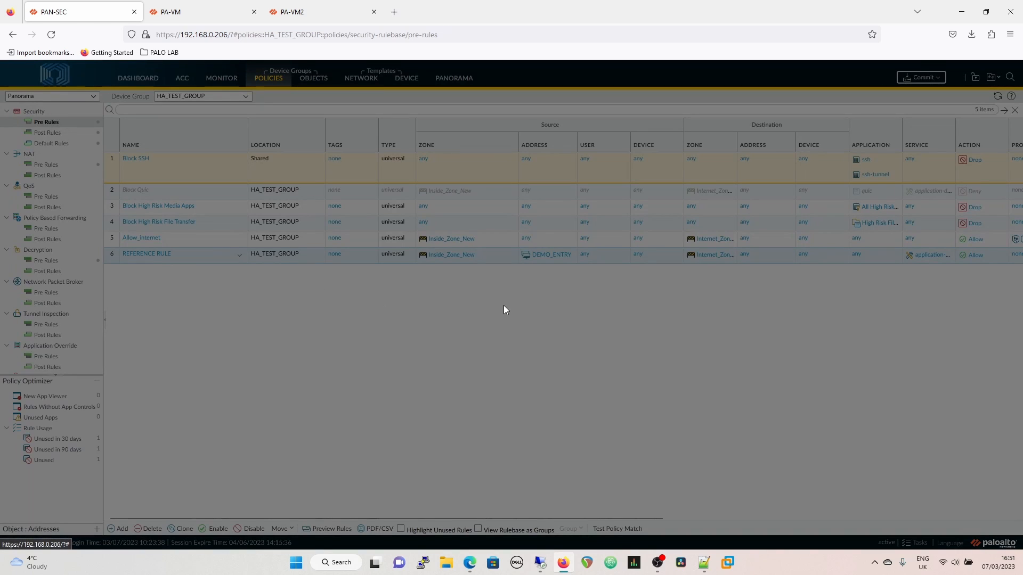
click(527, 231)
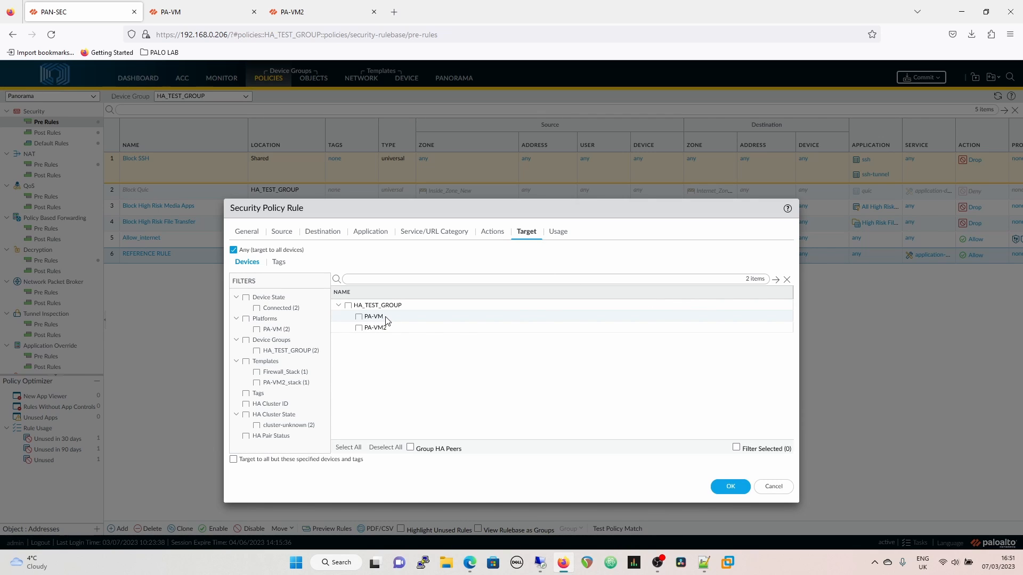
click(774, 487)
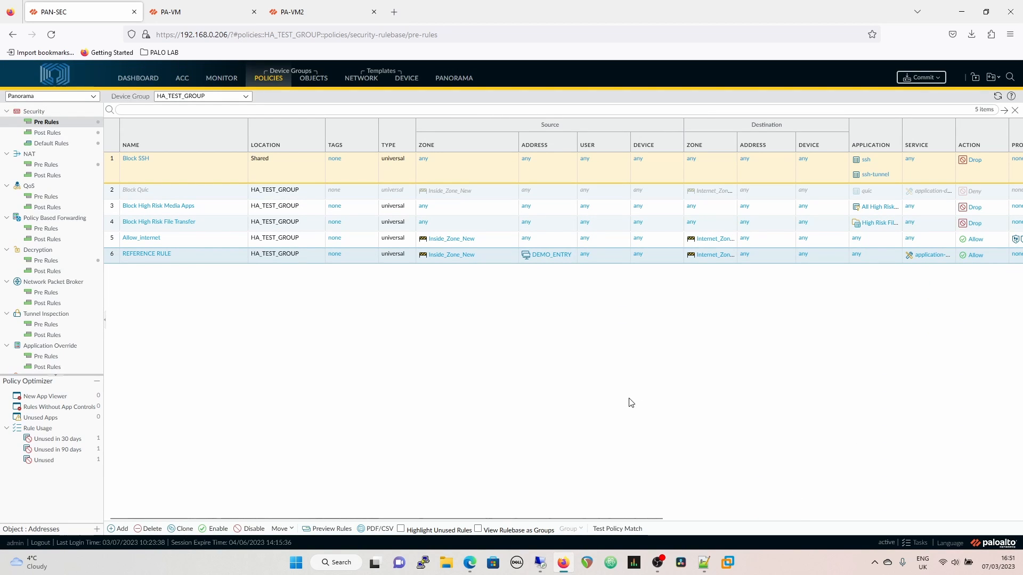
- Compare the value of the DEMO_ENTRY source address in REFERENCE RULE between HA_TEST_GROUP and TEST_GROUP_1
click(569, 260)
mouse_move(621, 294)
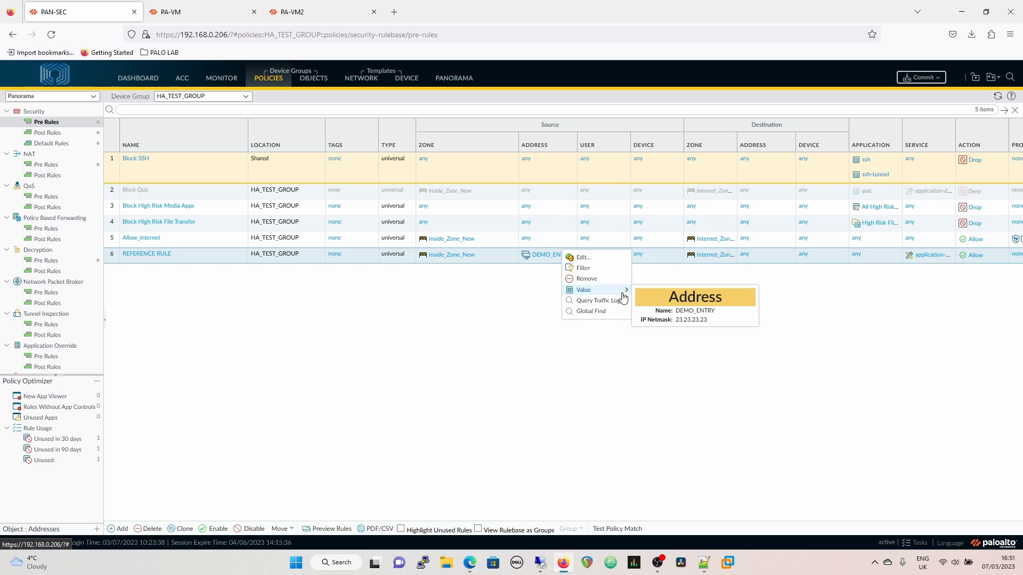
click(517, 367)
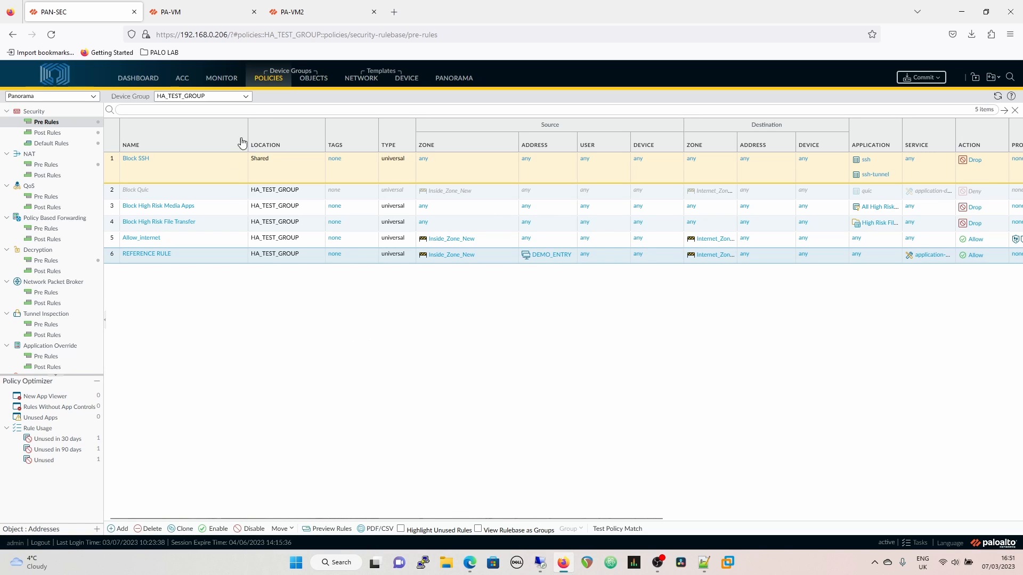
click(245, 97)
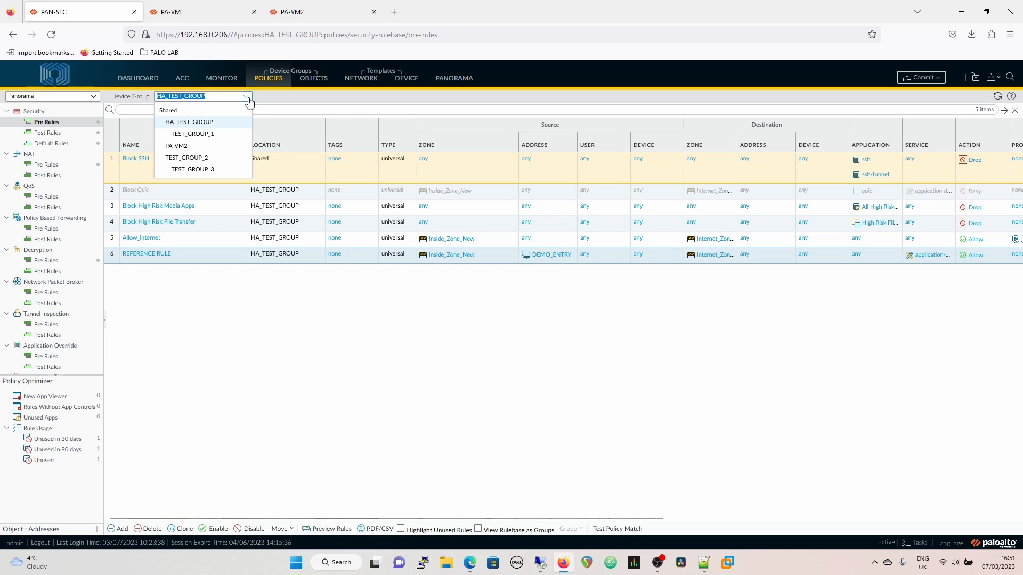
click(226, 134)
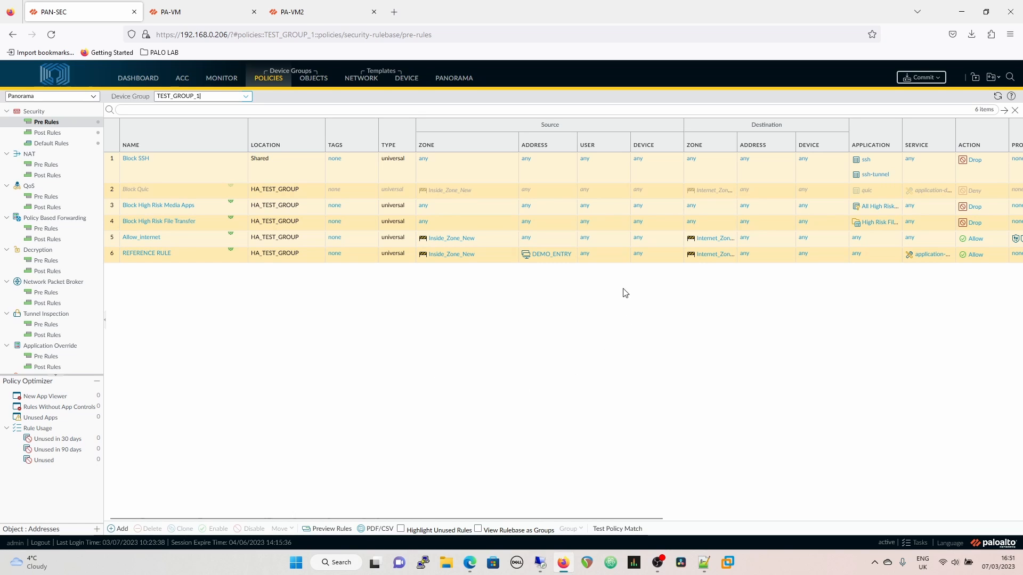
click(569, 255)
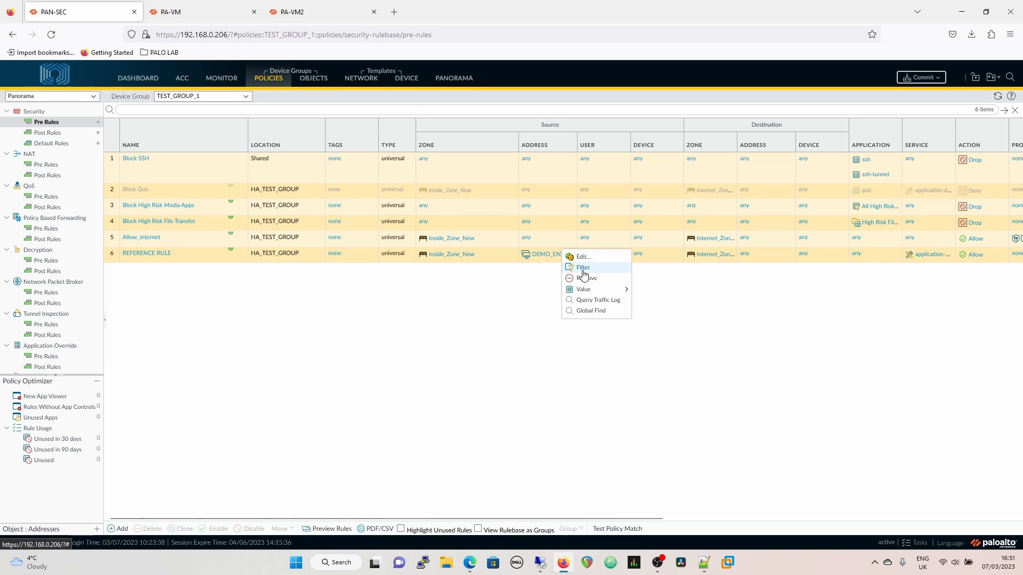
mouse_move(624, 292)
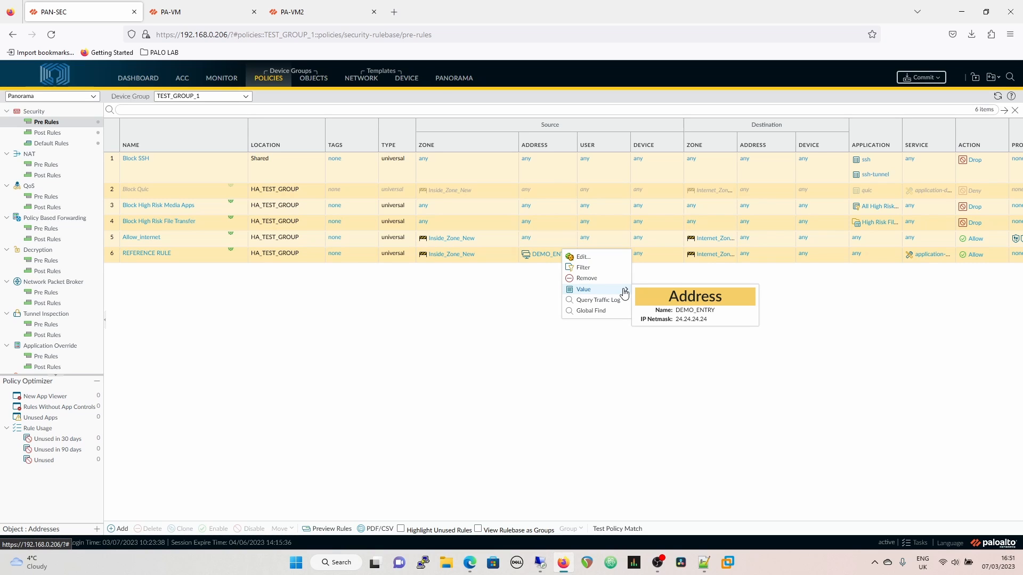
click(481, 384)
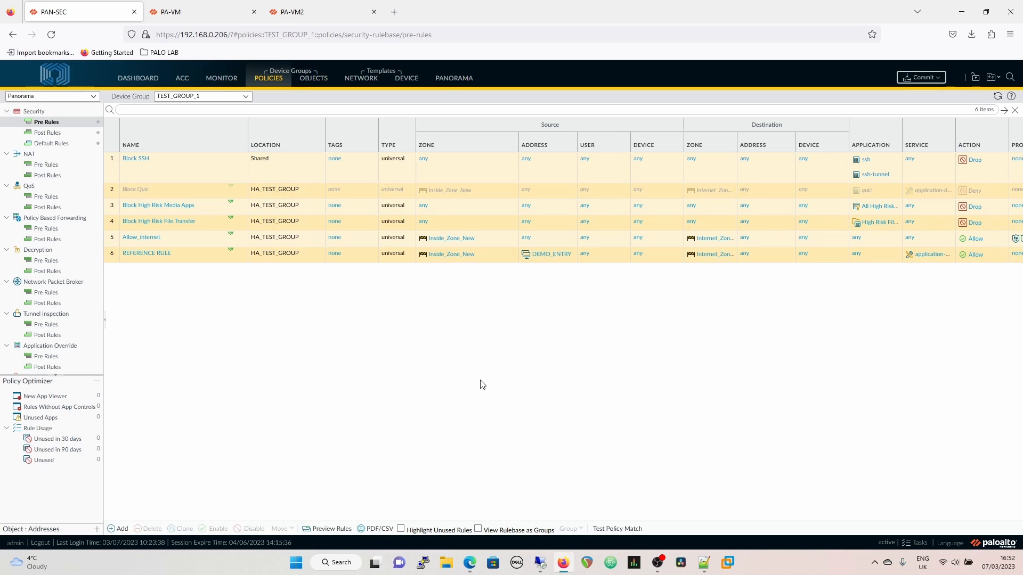
- Commit all changes to Panorama and close the commit status
click(939, 83)
click(927, 95)
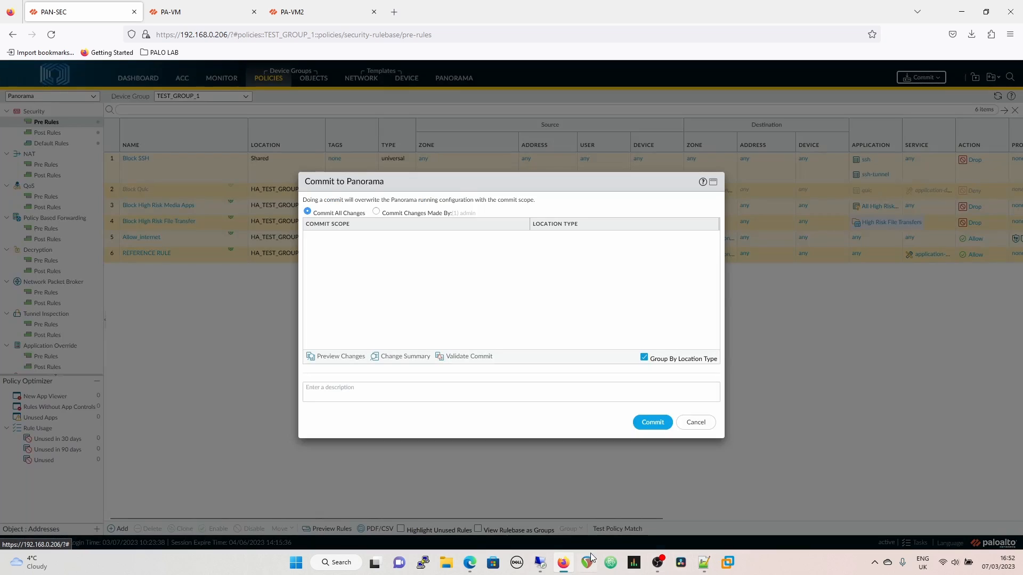
click(645, 424)
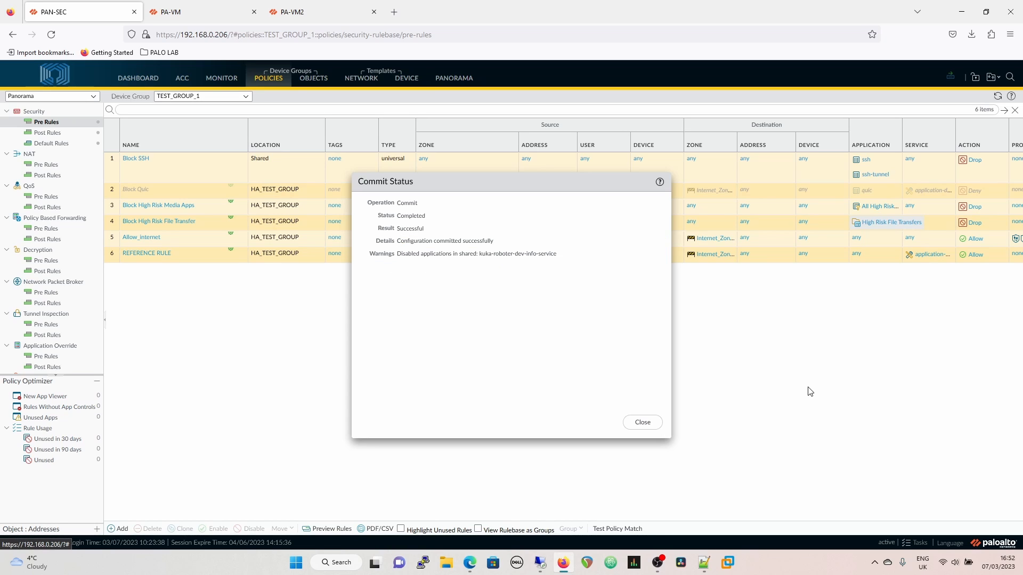
click(637, 424)
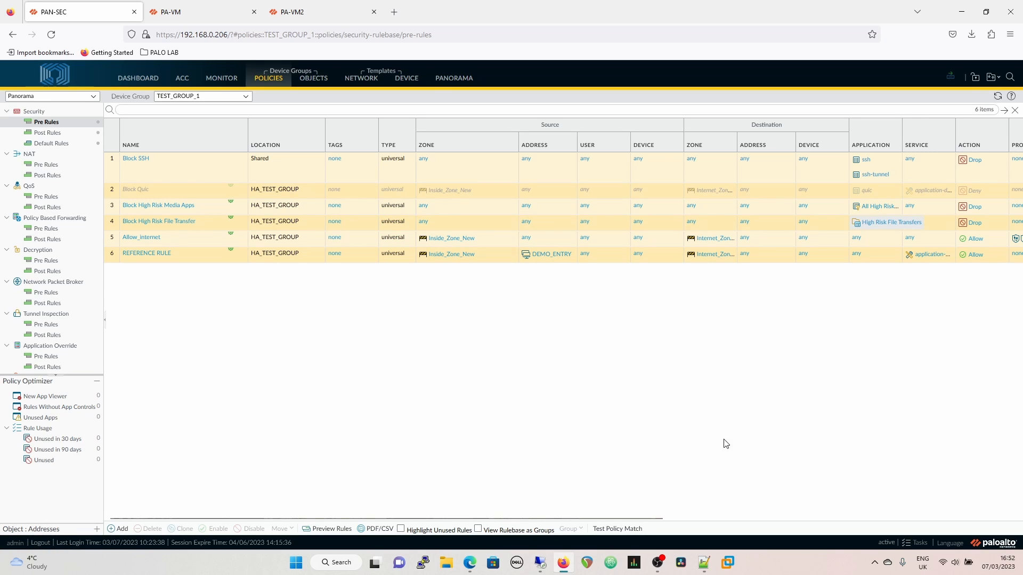
- Push the committed configuration to the devices in HA_TEST_GROUP and close the task list
click(993, 76)
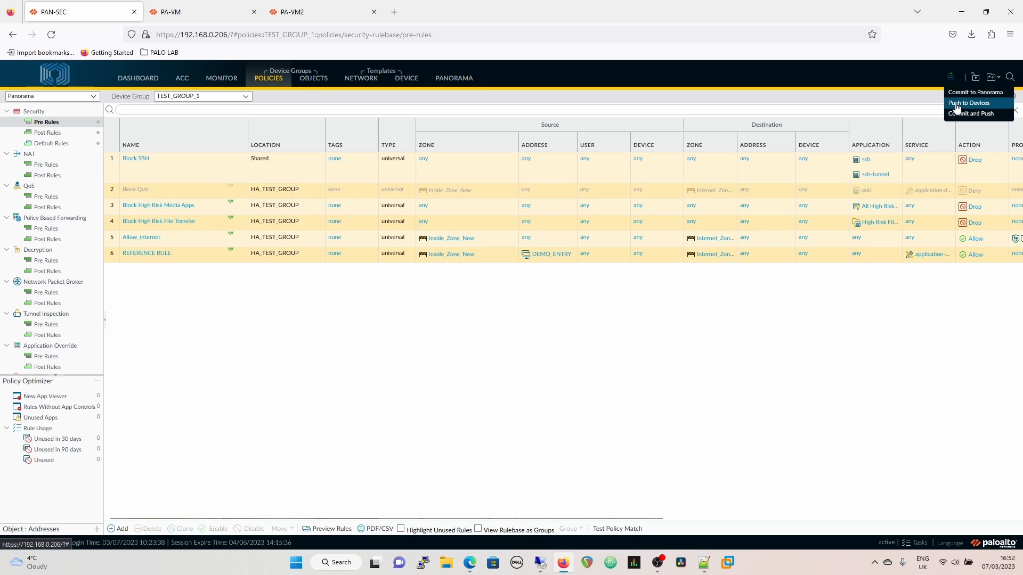
click(959, 103)
click(653, 422)
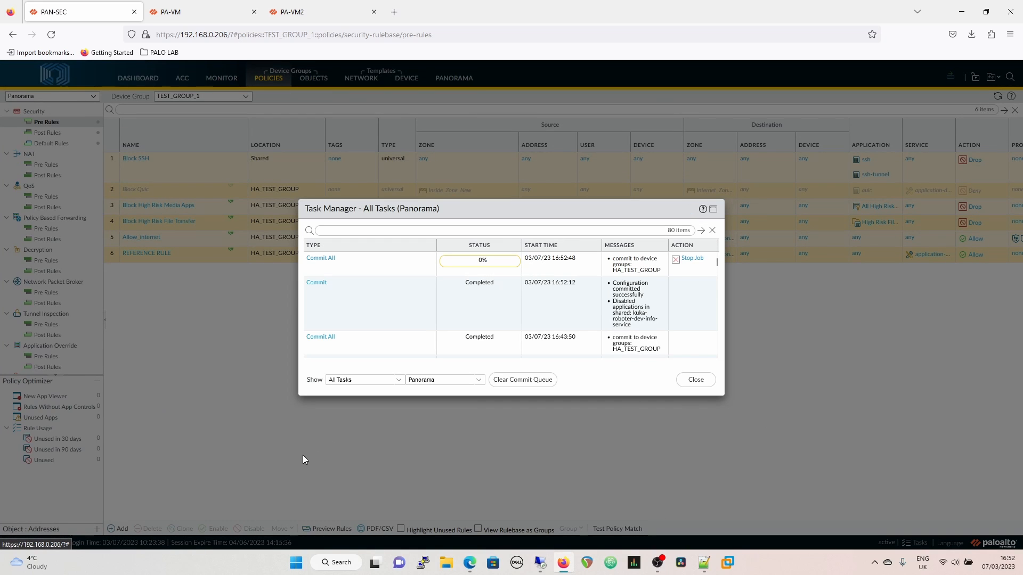
click(697, 382)
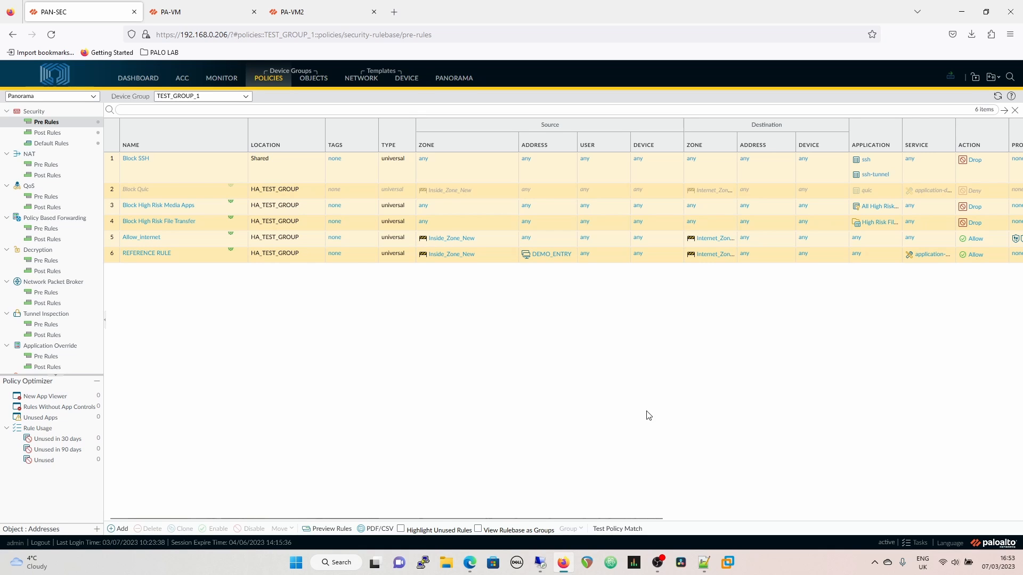
- Review the device groups, the templates and the Ethernet interfaces of the PA-VM2_stack template stack
click(450, 79)
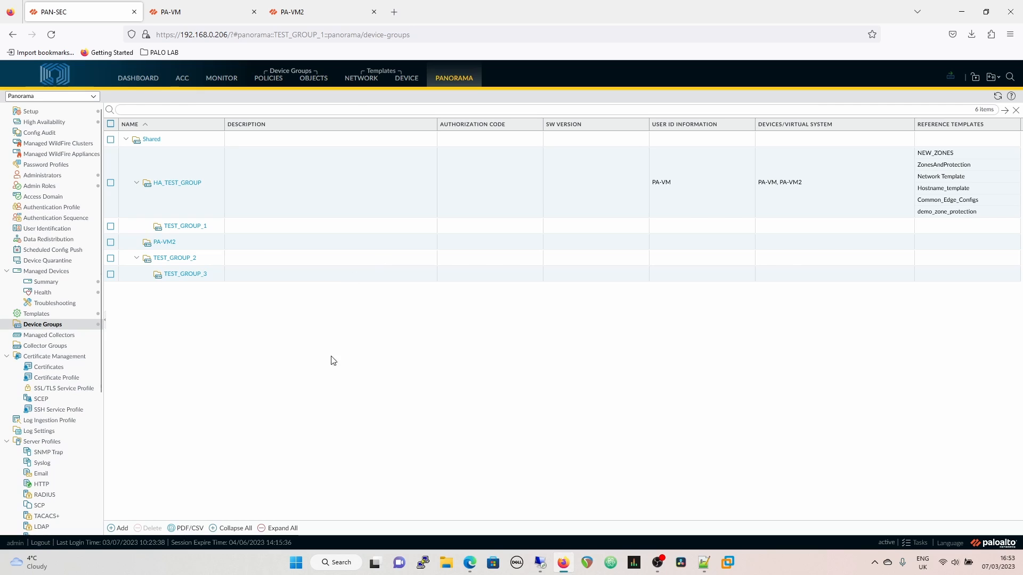
click(37, 315)
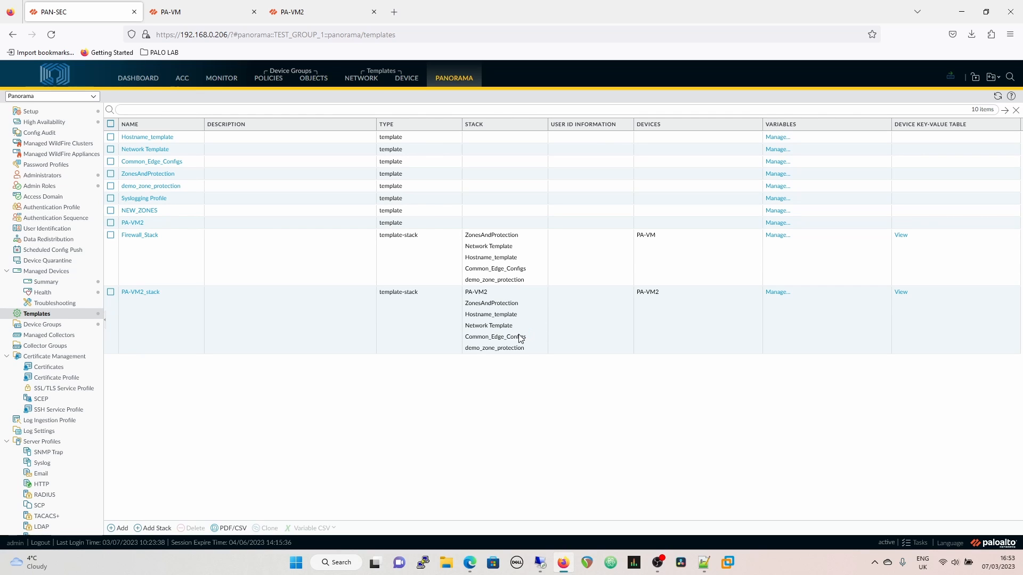
click(364, 79)
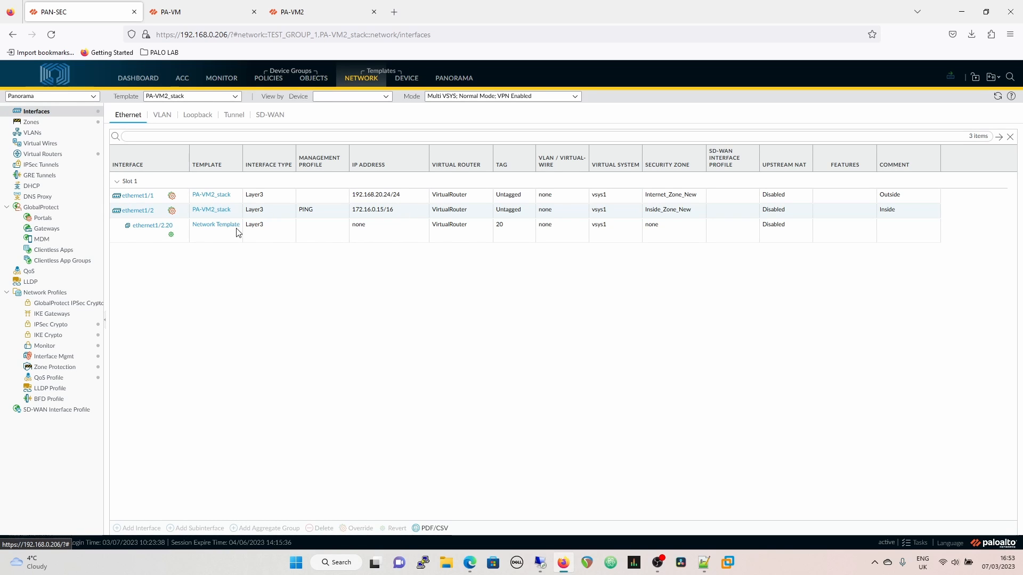
click(443, 80)
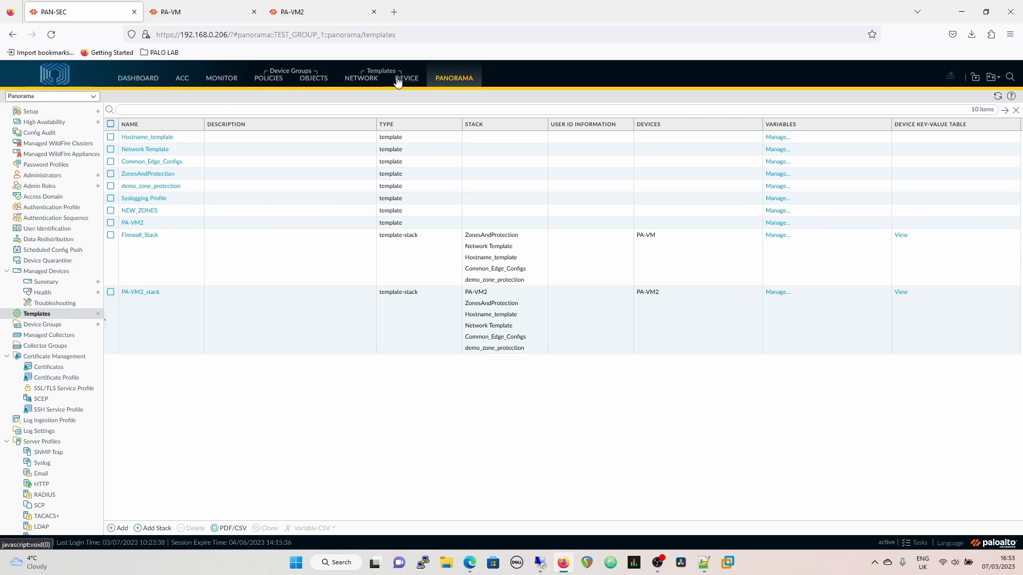
- Start an Ethernet interface in the demo_zone_protection template with Slot 1, interface name ethernet1/3 and type Layer3
click(361, 80)
click(236, 98)
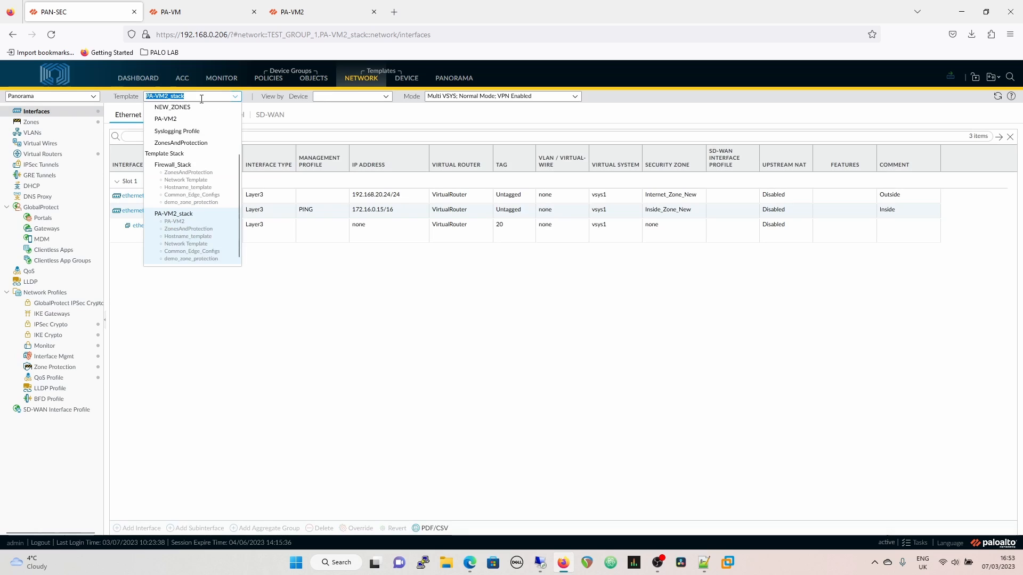
click(190, 133)
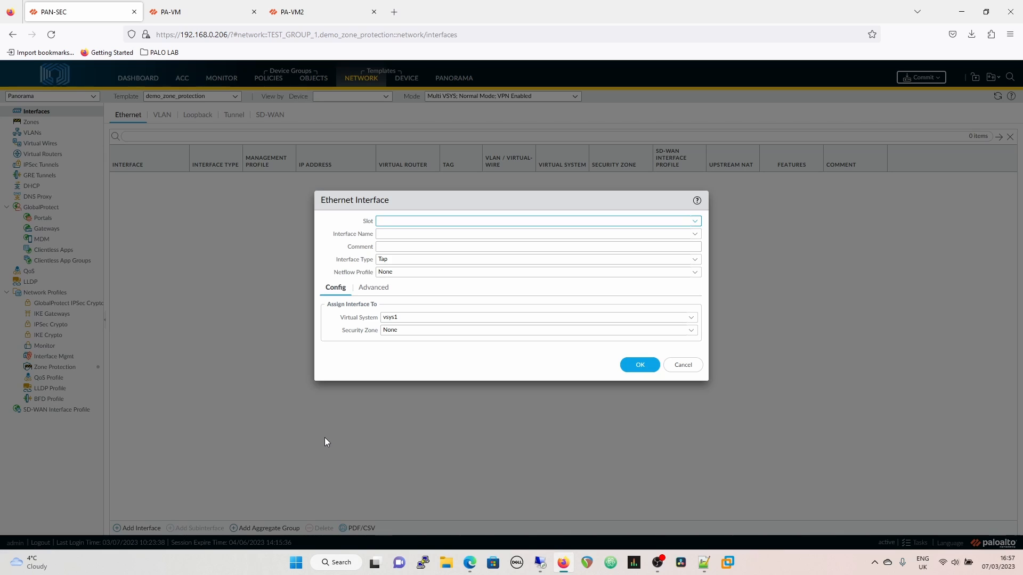
click(373, 287)
click(336, 288)
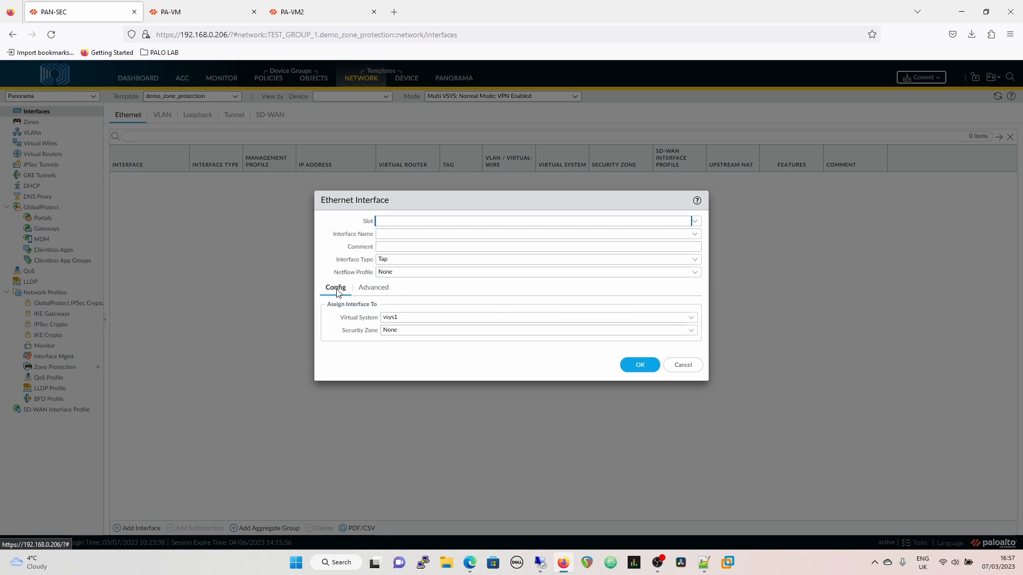
click(695, 221)
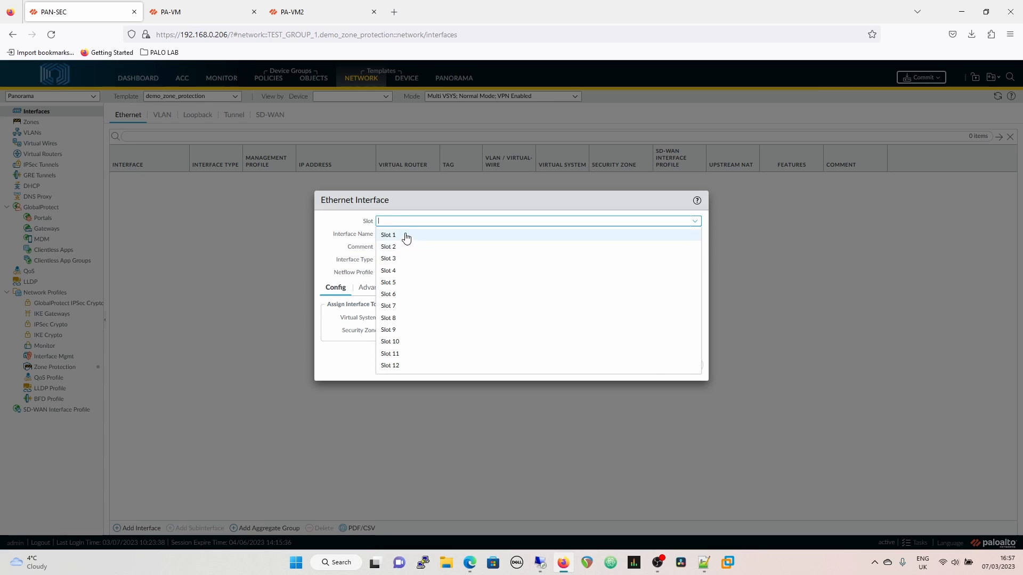
click(404, 235)
click(695, 234)
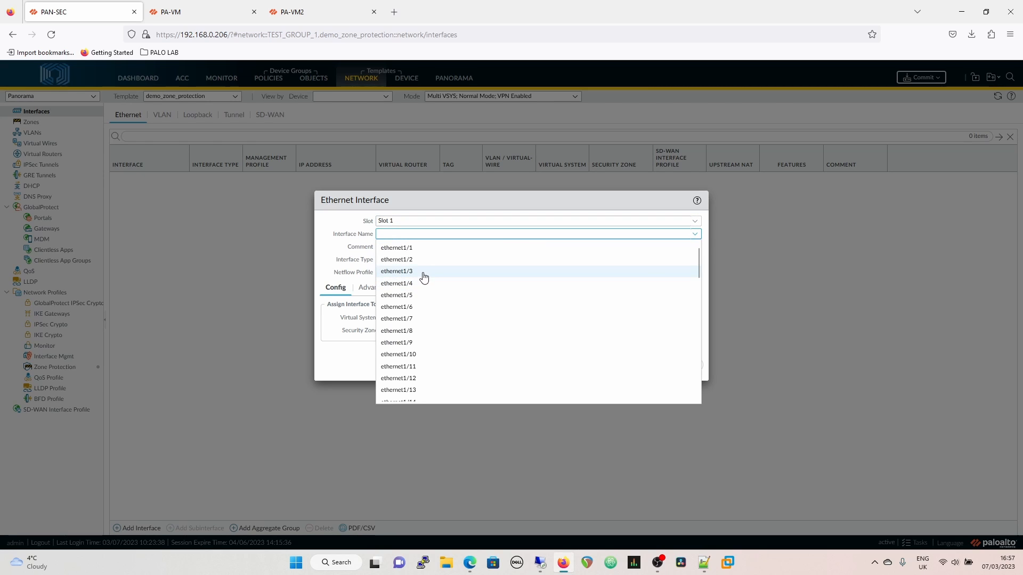
click(422, 274)
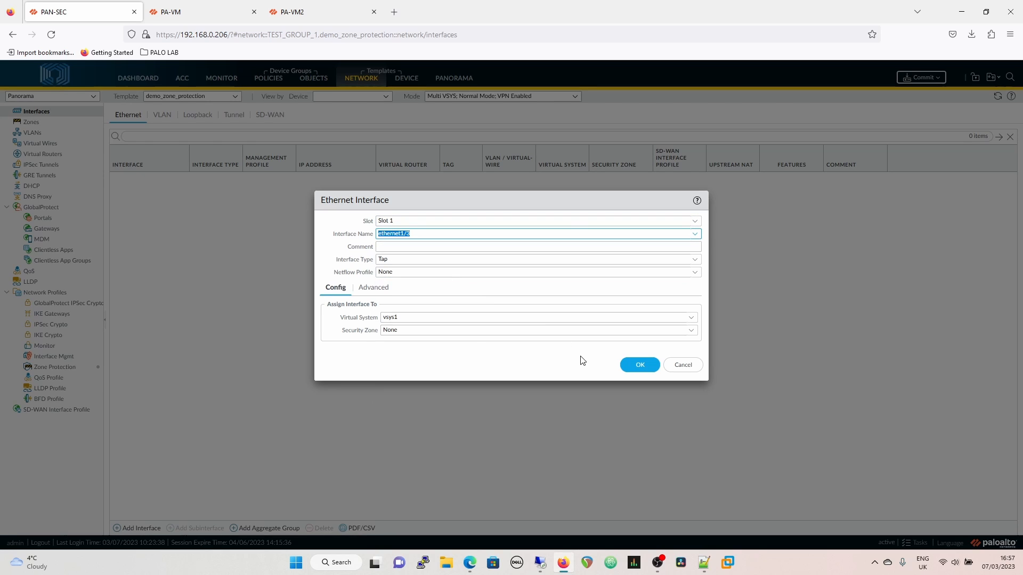
click(695, 260)
click(396, 346)
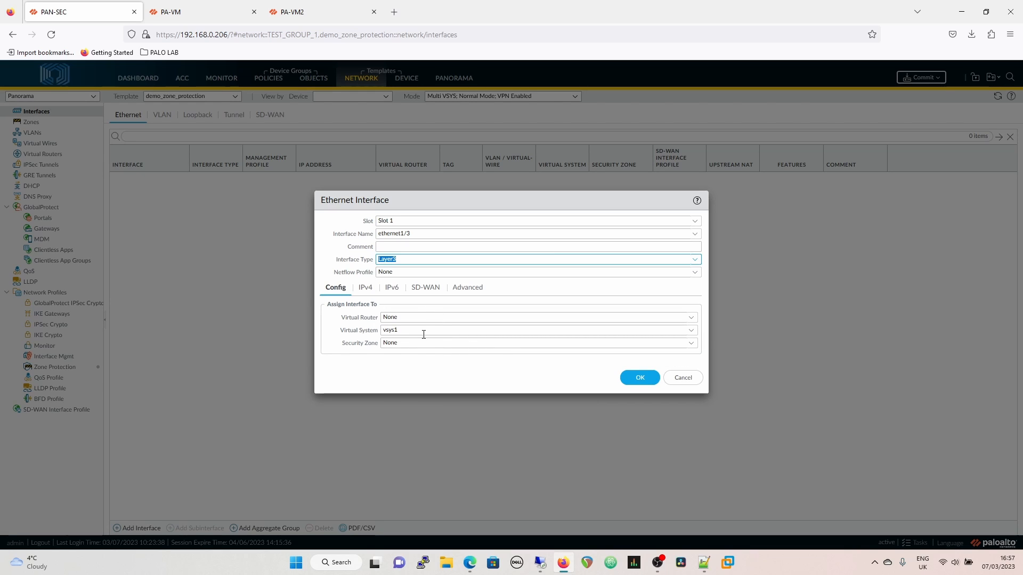
- Give ethernet1/3 a static IPv4 address through a new IP Netmask variable $DEMO_IP with value 1.1.1.1, and save the interface
click(367, 290)
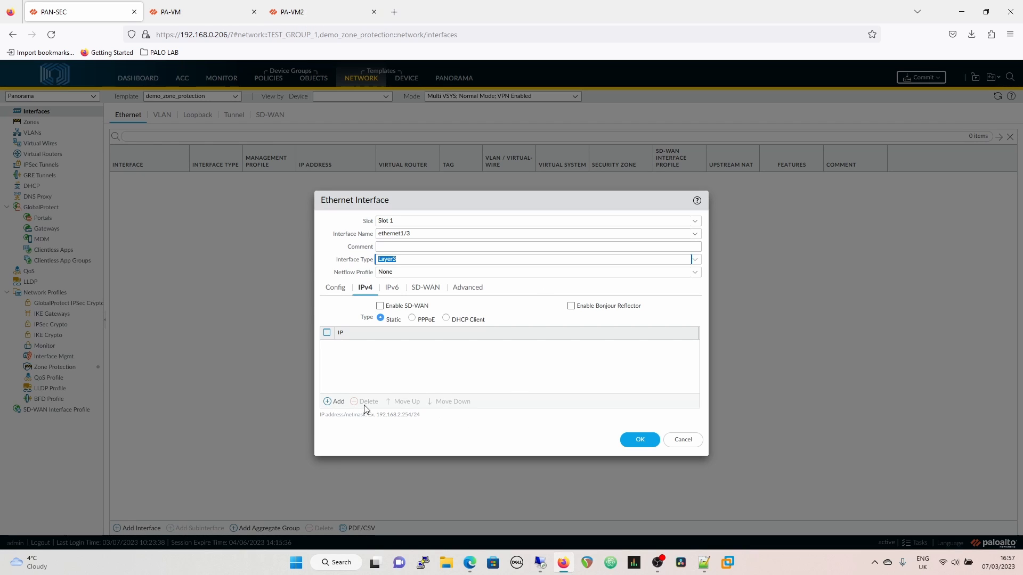
click(334, 402)
click(368, 515)
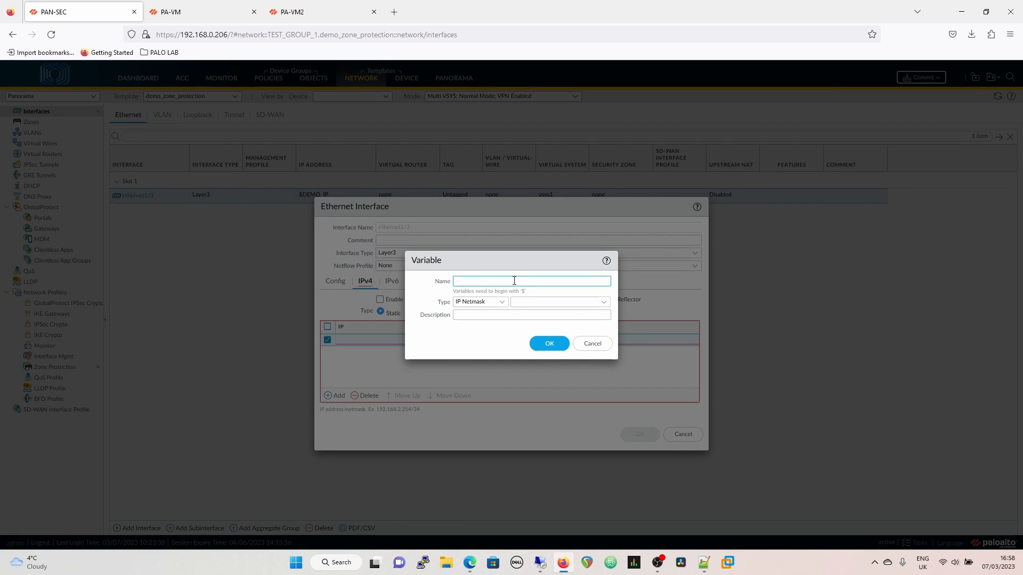
text($DEMO_IP)
click(541, 302)
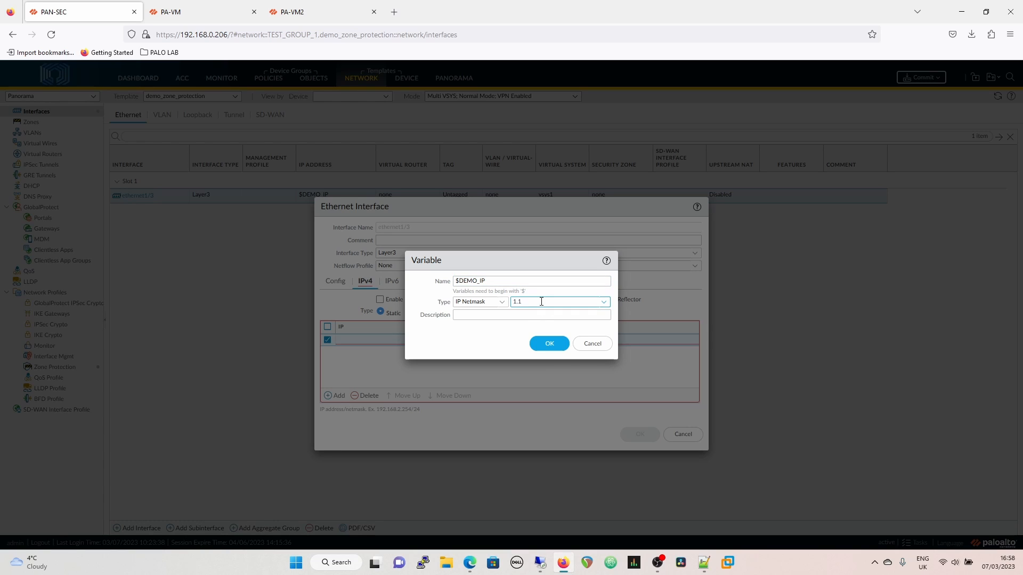
click(548, 338)
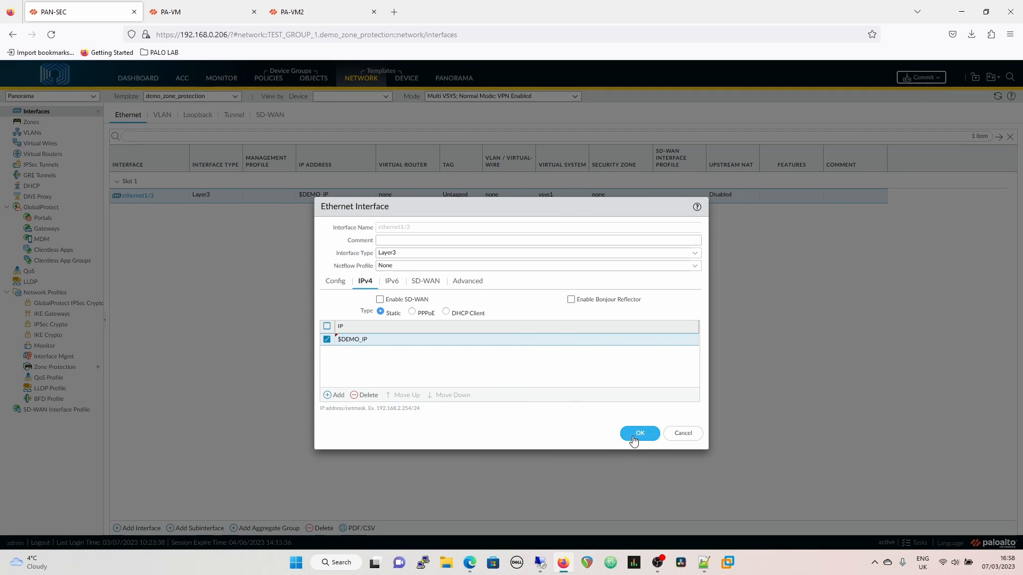
click(633, 436)
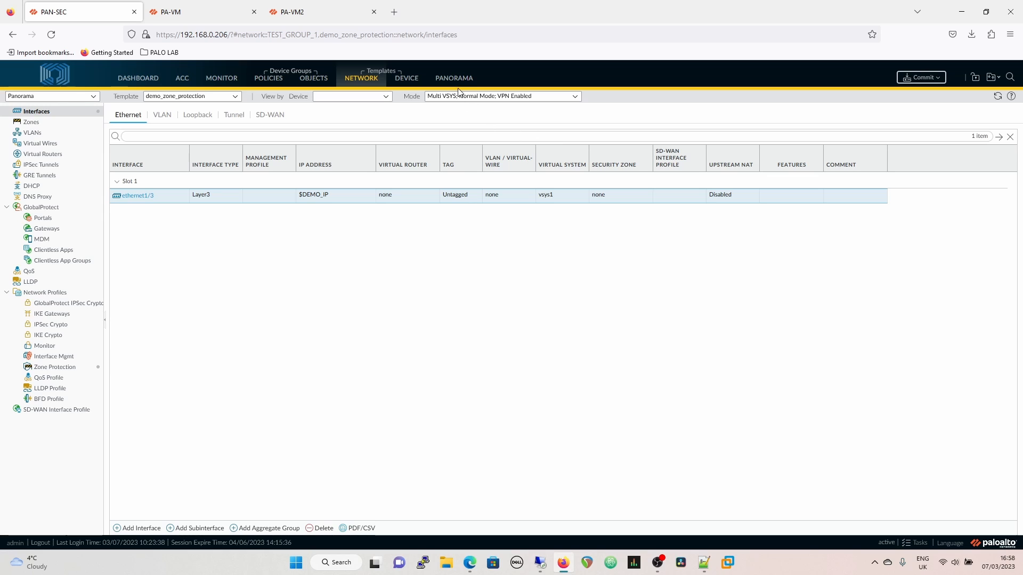
- Check the template variables of demo_zone_protection and of the Firewall_Stack template stack
click(455, 79)
click(777, 186)
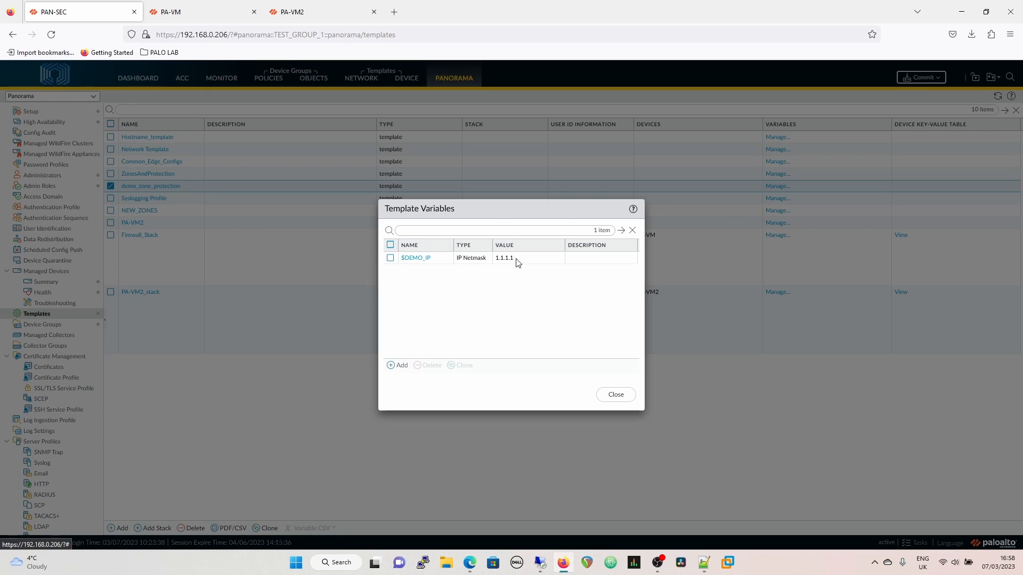
click(611, 404)
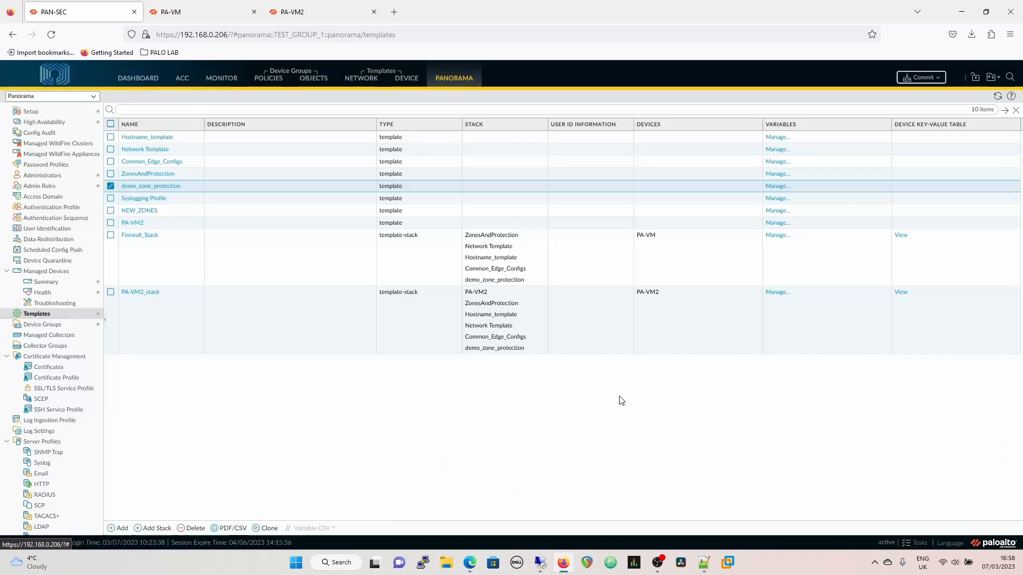
click(778, 236)
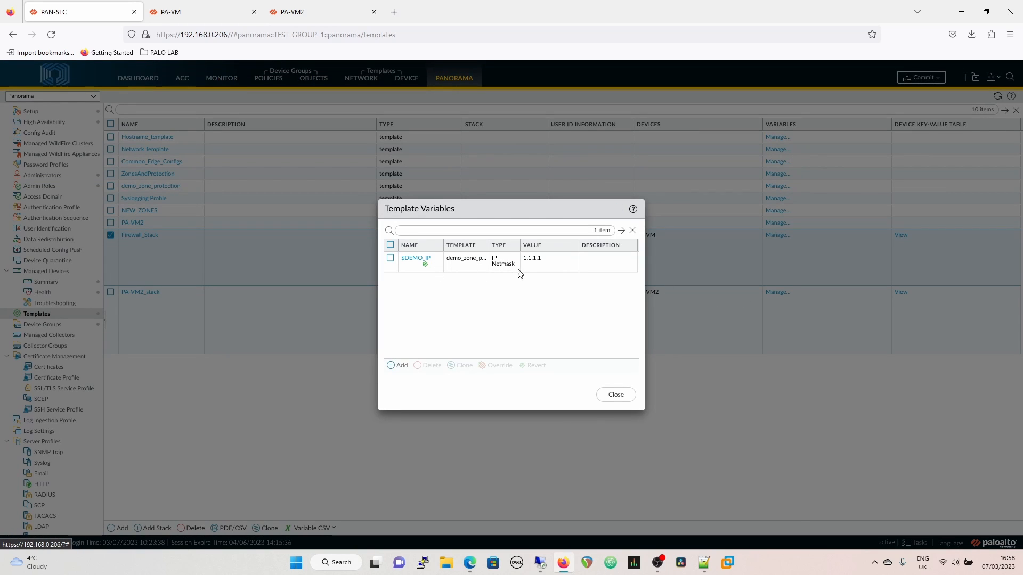
- Check the template variables of the PA-VM2_stack template stack
click(616, 395)
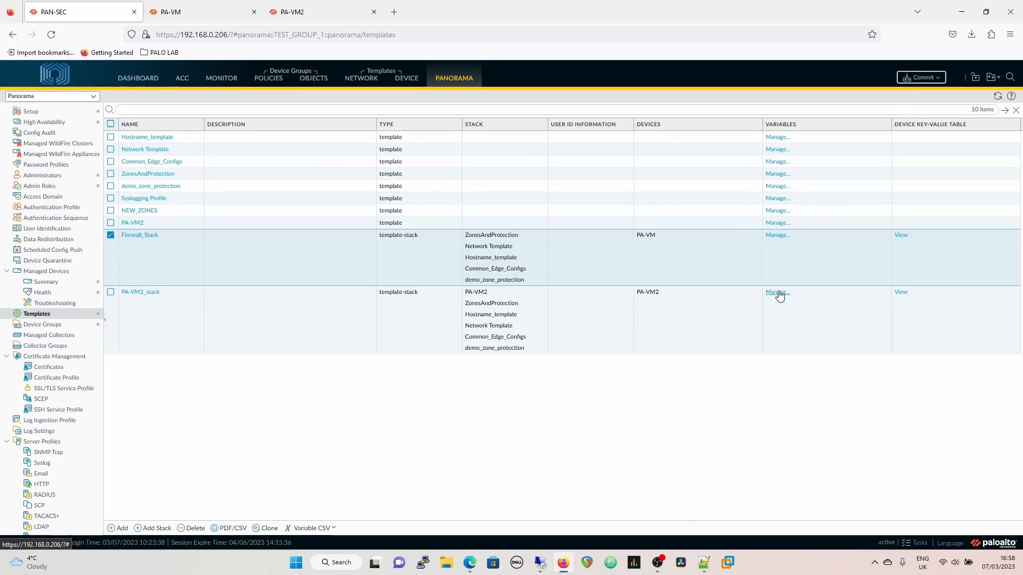
click(777, 292)
click(629, 399)
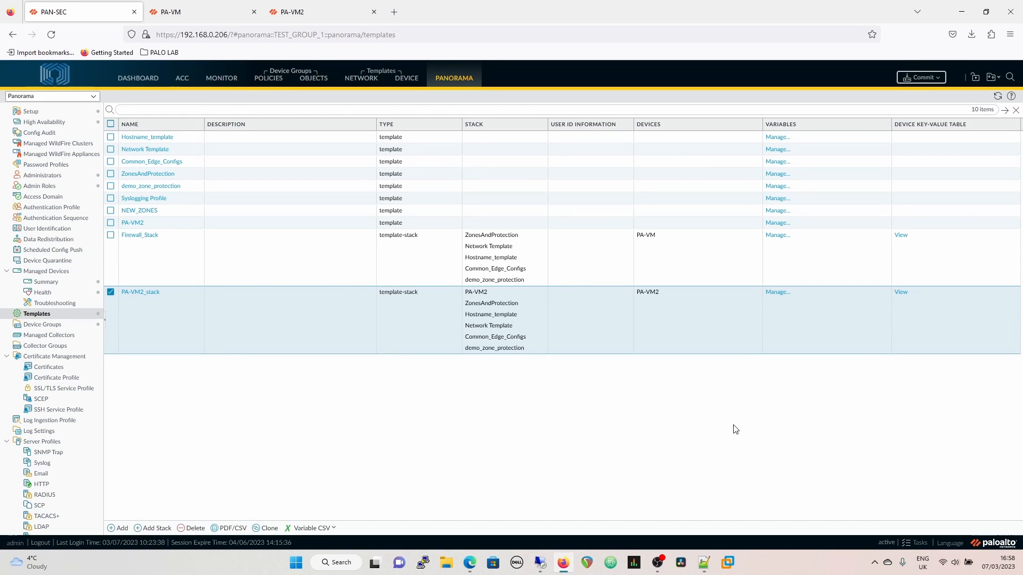
- Override the inherited $DEMO_IP variable in the Firewall_Stack template stack with the IP Netmask value 9.9.9.9
click(778, 235)
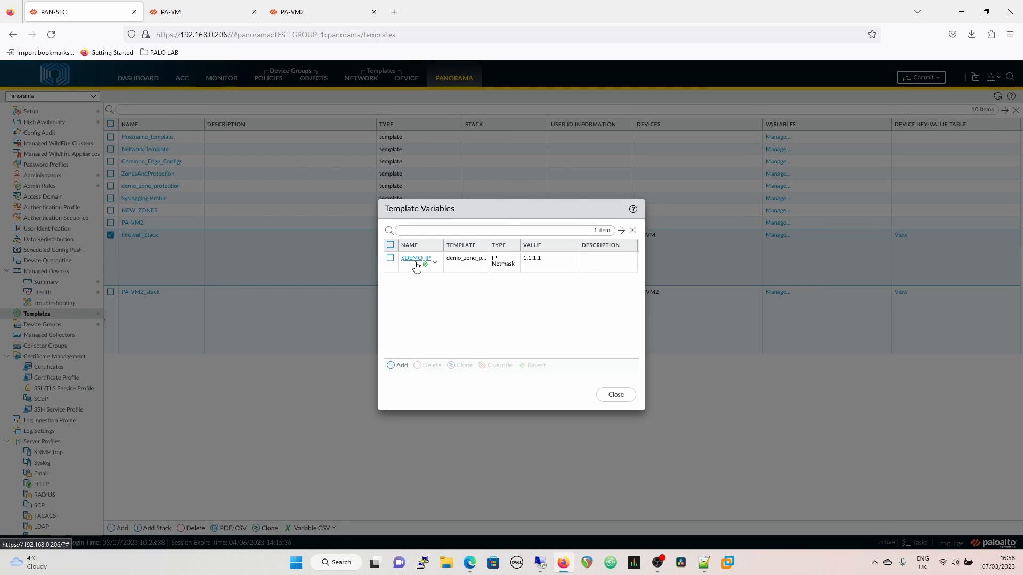
click(417, 265)
click(487, 365)
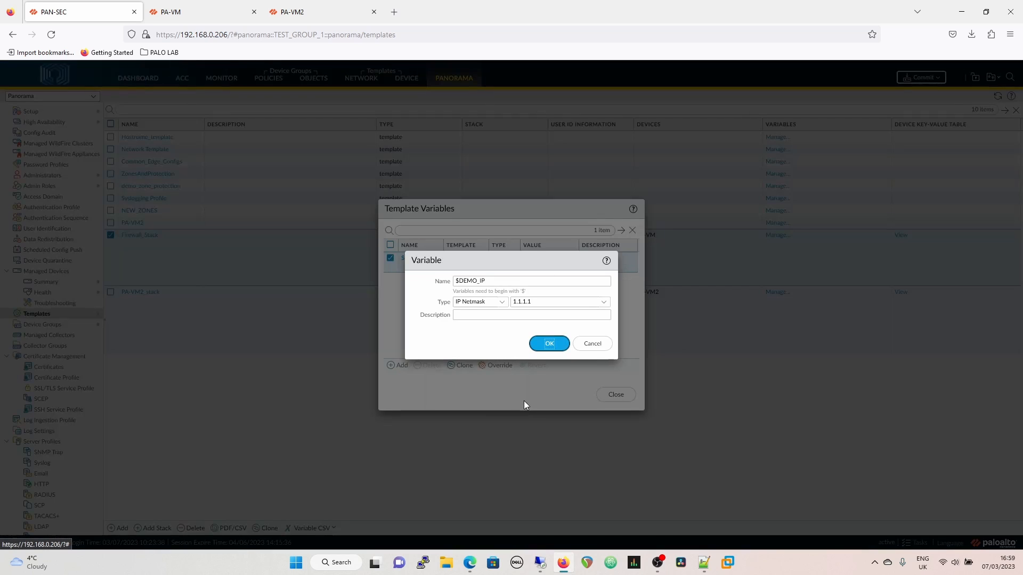
double_click(539, 302)
triple_click(538, 302)
text(9.9.9.9)
click(549, 344)
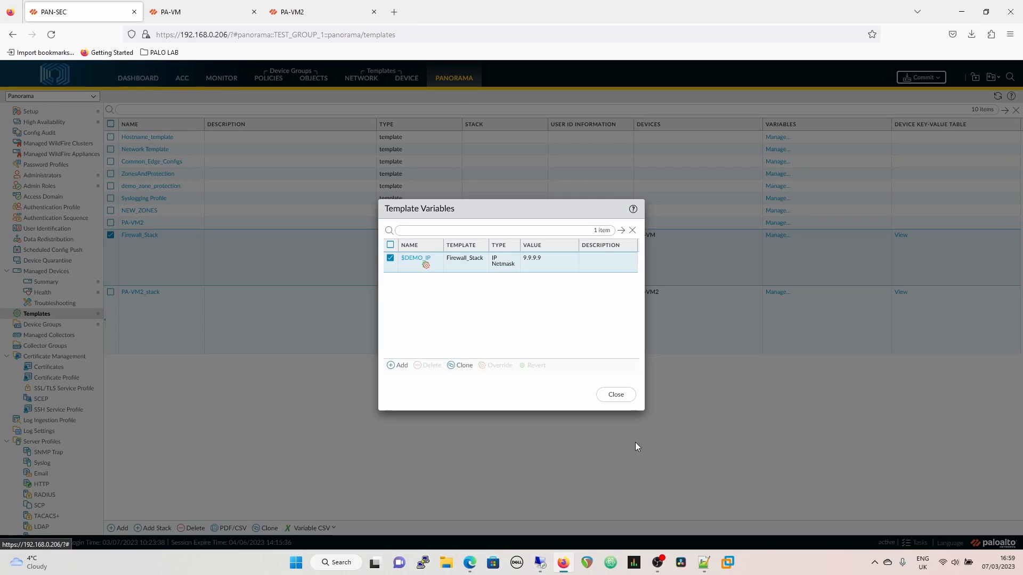
click(616, 394)
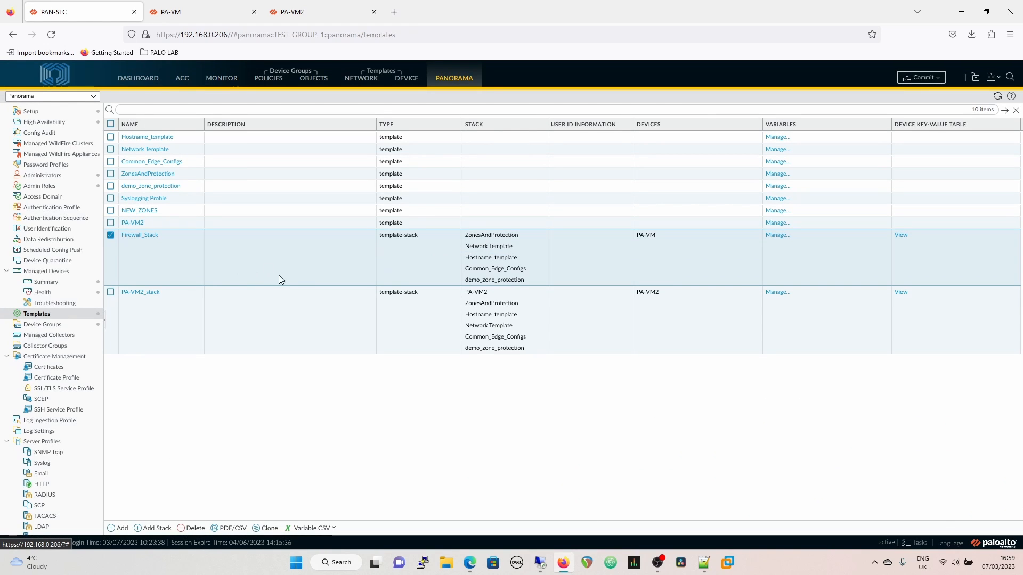
- Override the inherited $DEMO_IP variable in the PA-VM2_stack template stack with the IP Netmask value 7.7.7.7
click(777, 292)
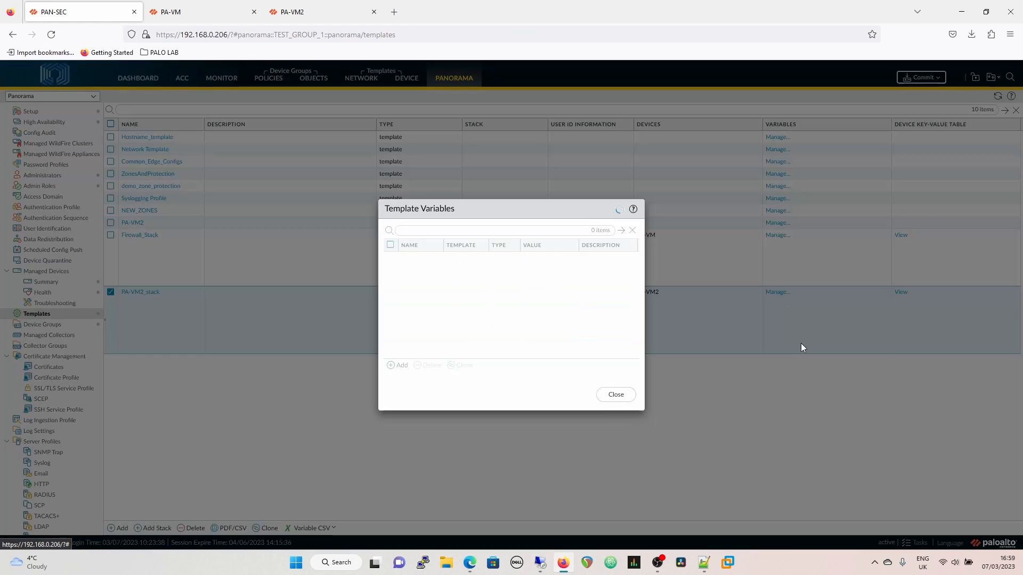
click(424, 260)
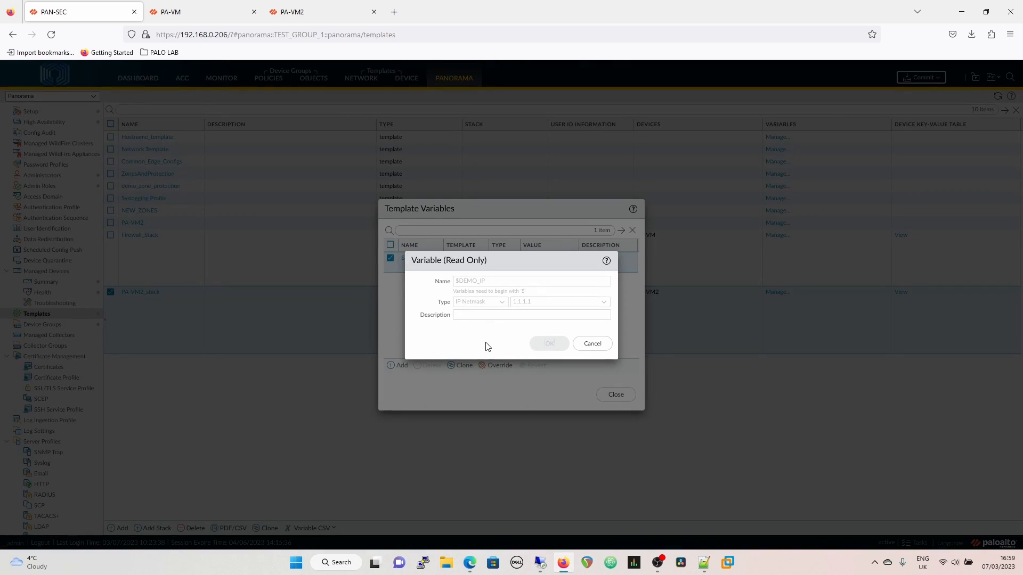
click(592, 345)
click(485, 367)
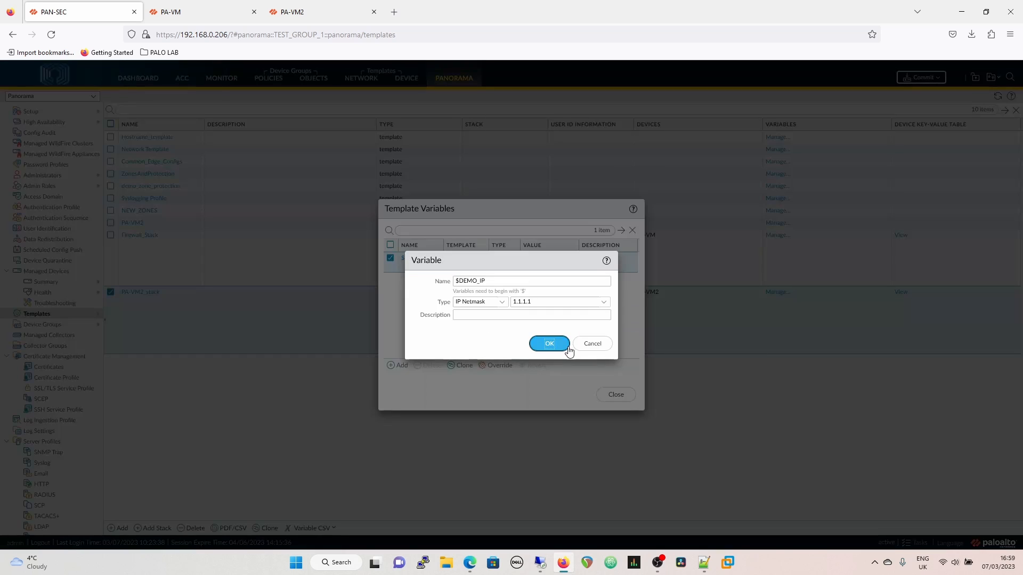
double_click(549, 302)
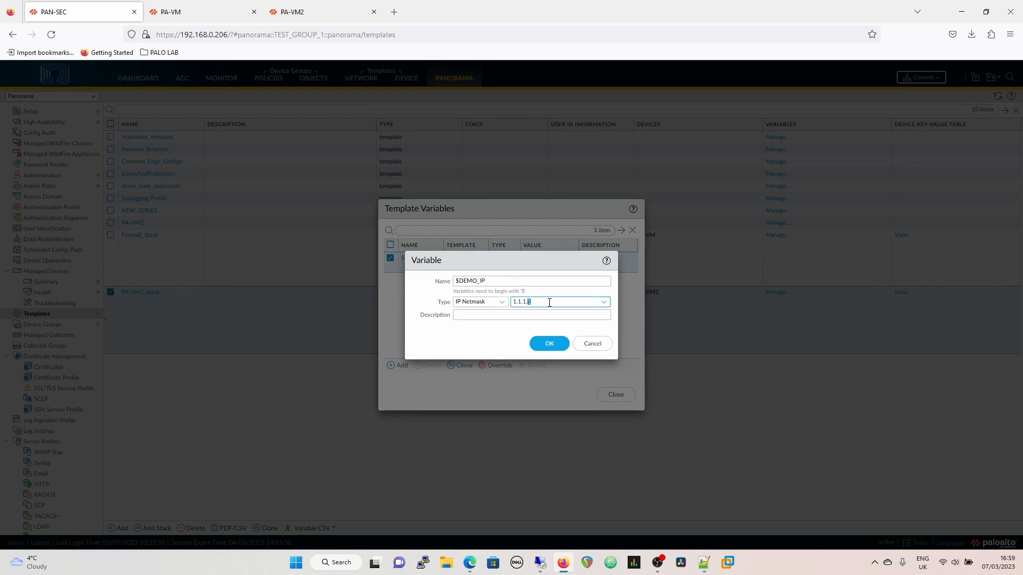
triple_click(550, 302)
text(7.7.7.7)
click(552, 345)
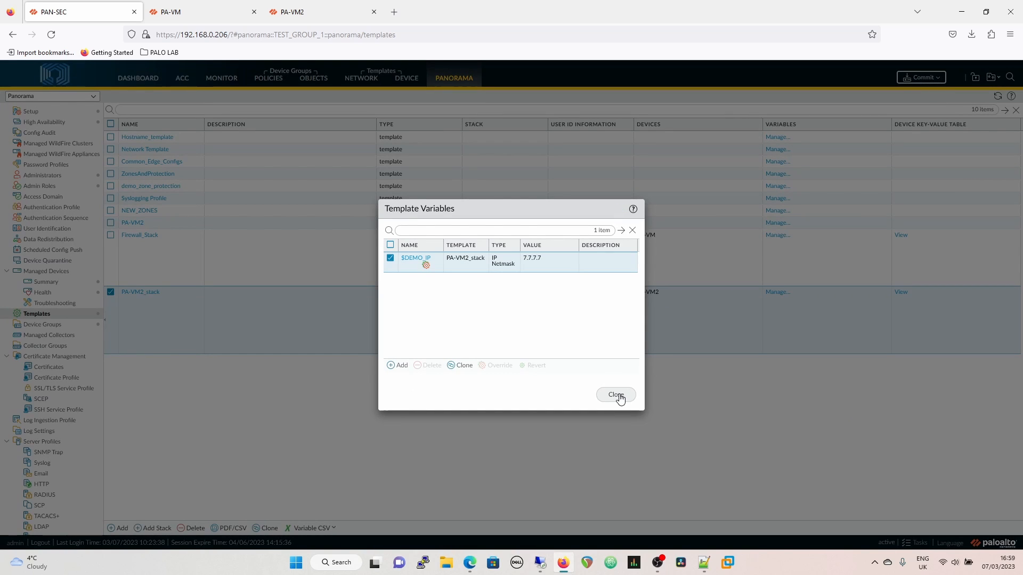
click(617, 396)
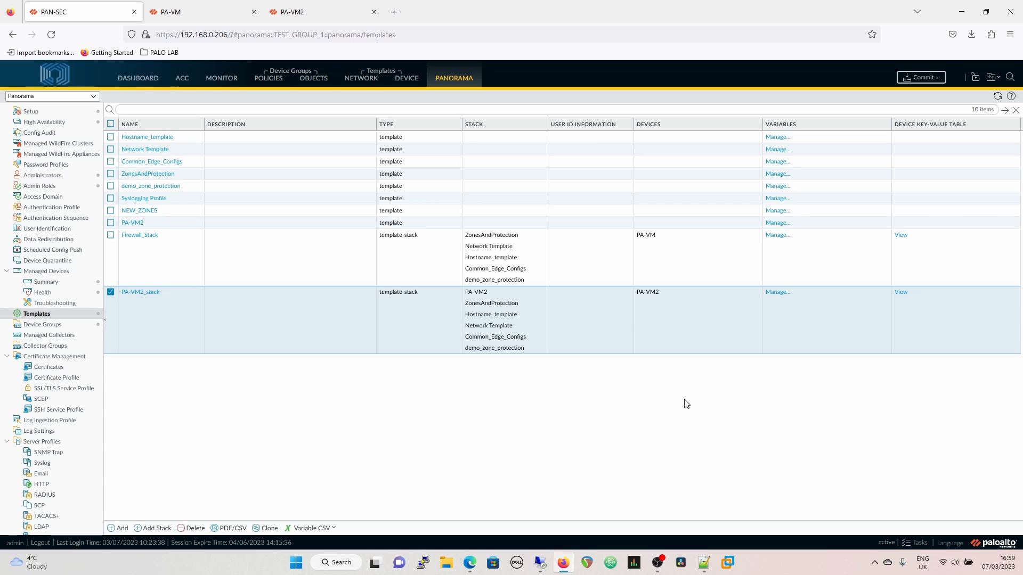
- Check the $DEMO_IP variable in the PA-VM2_stack template stack and in the demo_zone_protection template
click(777, 292)
click(614, 395)
click(777, 186)
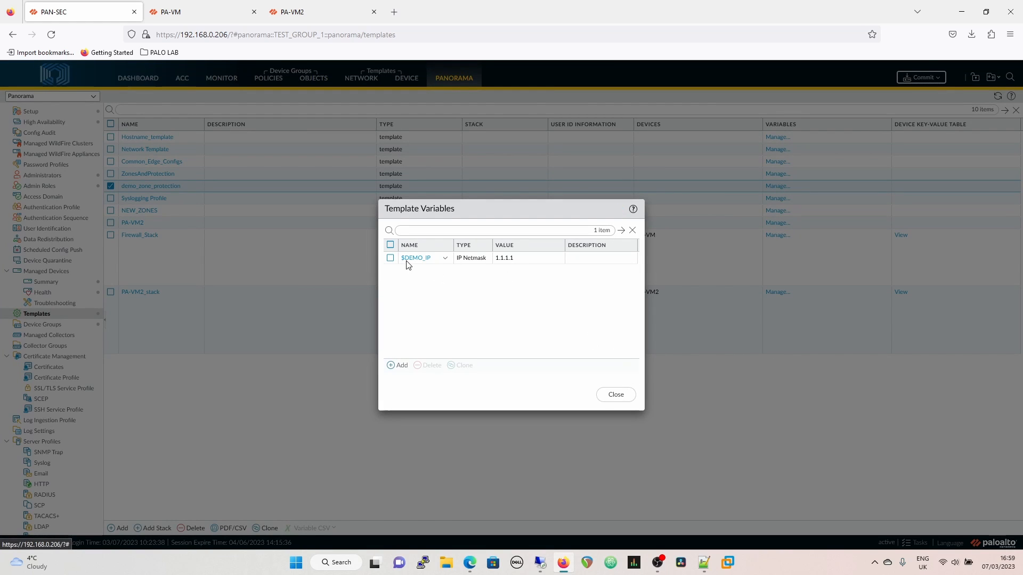
click(618, 397)
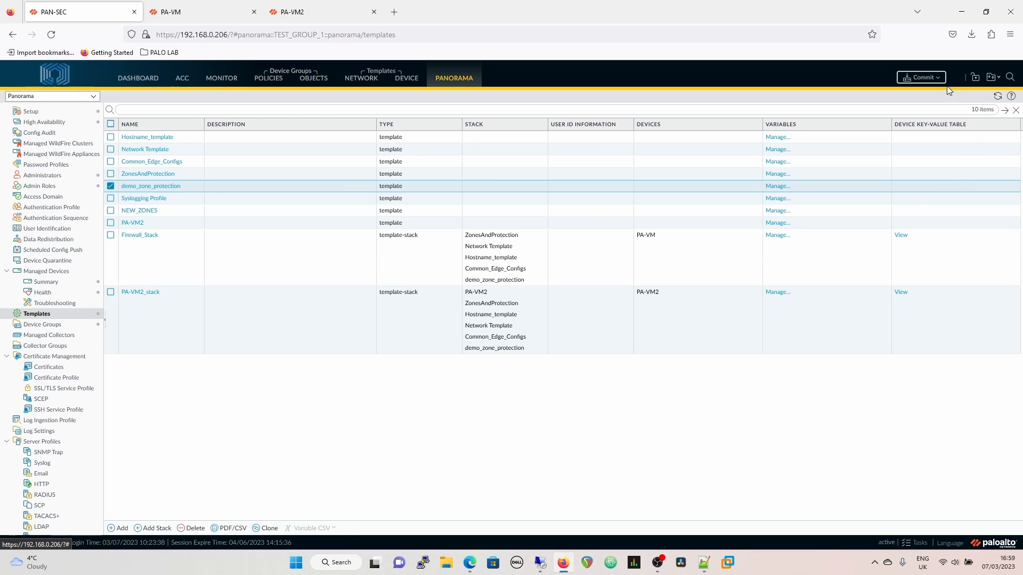
- Commit all changes to Panorama
click(922, 77)
click(919, 92)
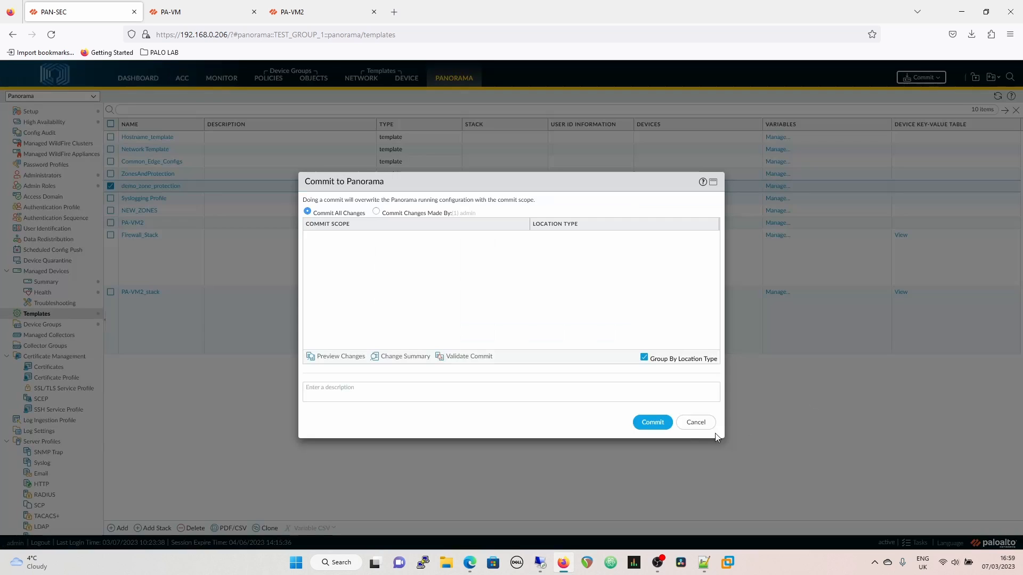
click(653, 422)
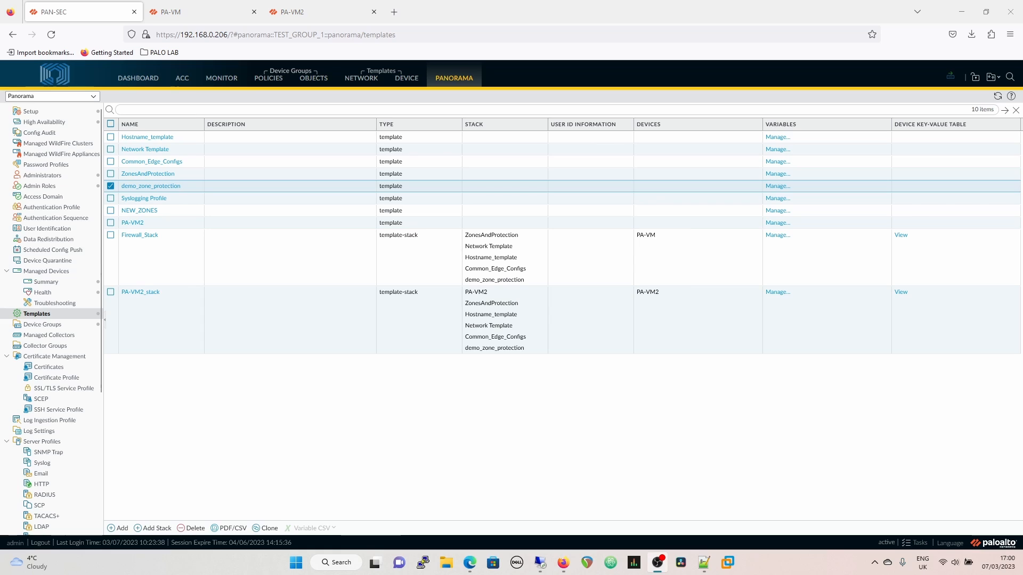
- Push the Firewall_Stack and PA-VM2_stack templates to PA-VM and PA-VM2 after reviewing the device group and template push scope
click(950, 78)
click(967, 102)
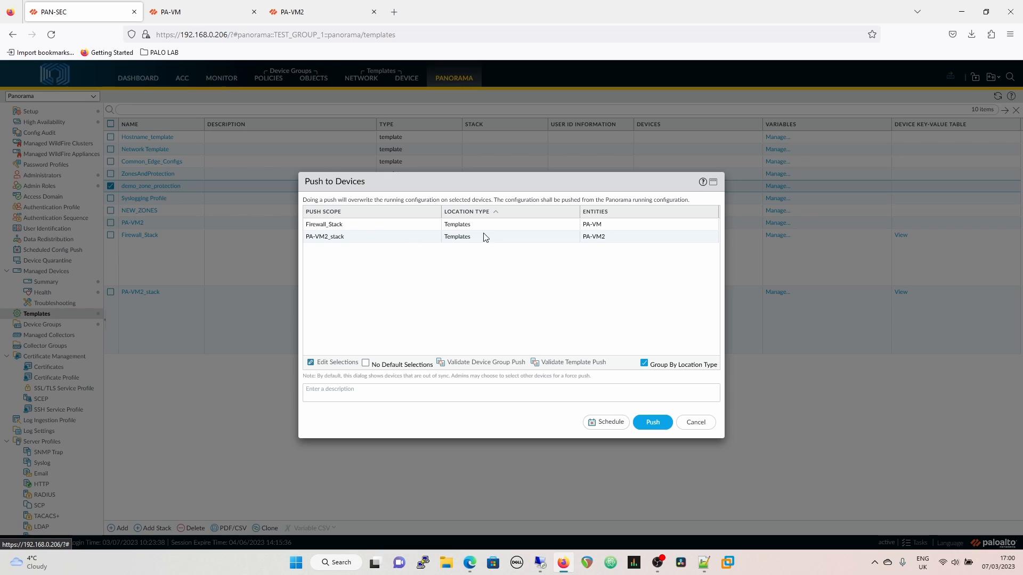
click(332, 363)
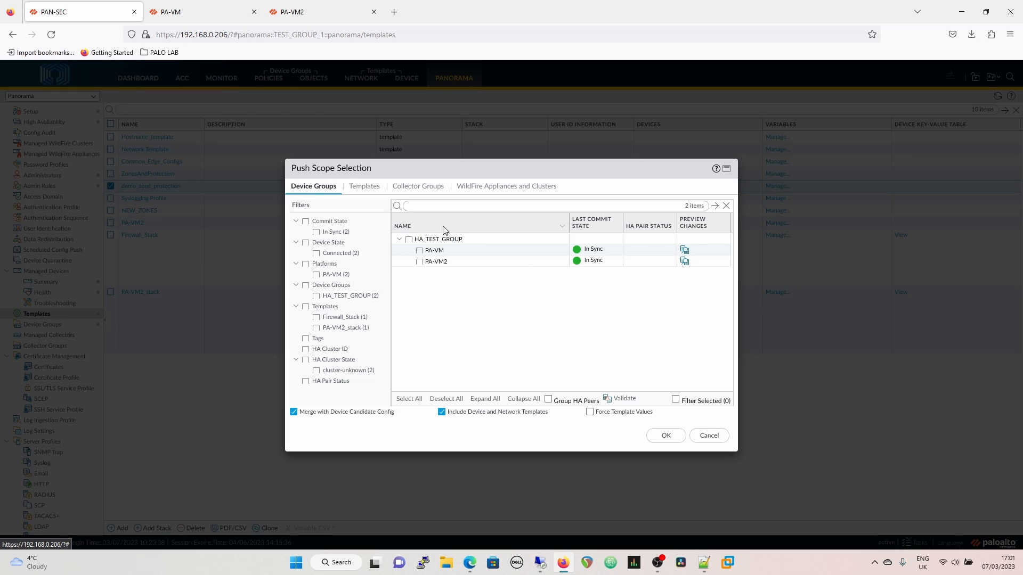
click(357, 187)
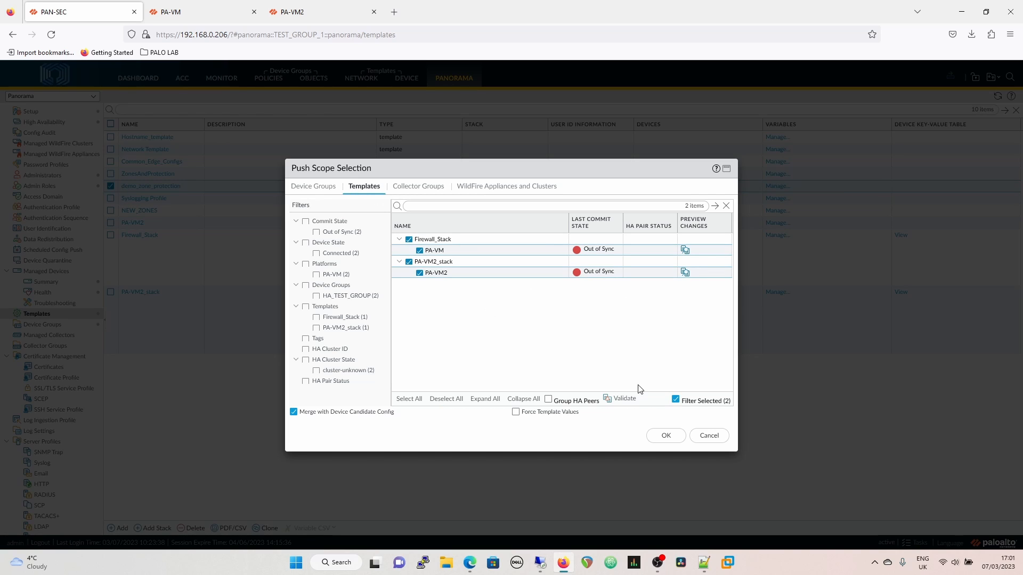
click(666, 436)
click(651, 425)
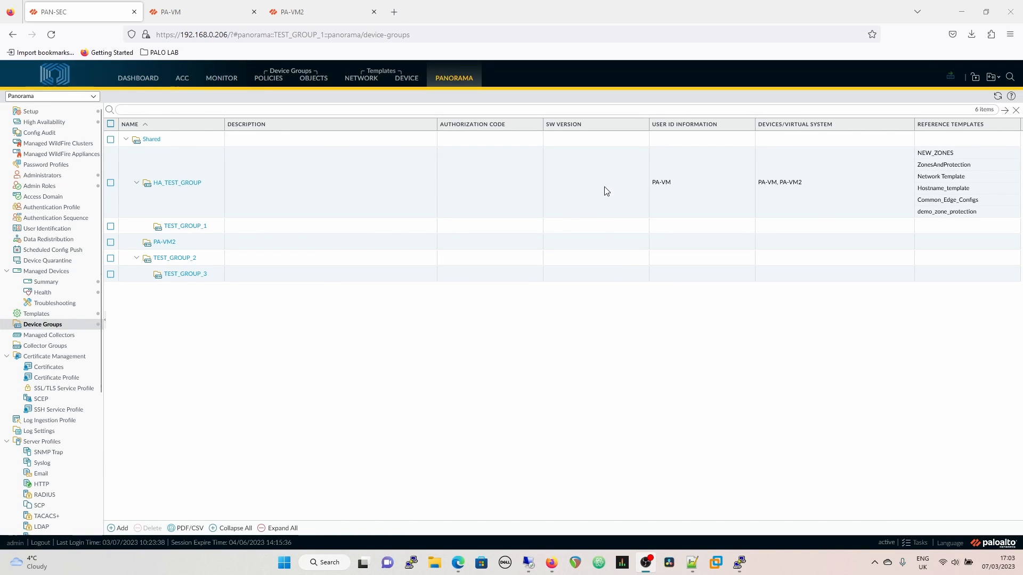
- Check the IP address of ethernet1/3 on the PA-VM and PA-VM2 firewalls, and return to Panorama
click(202, 12)
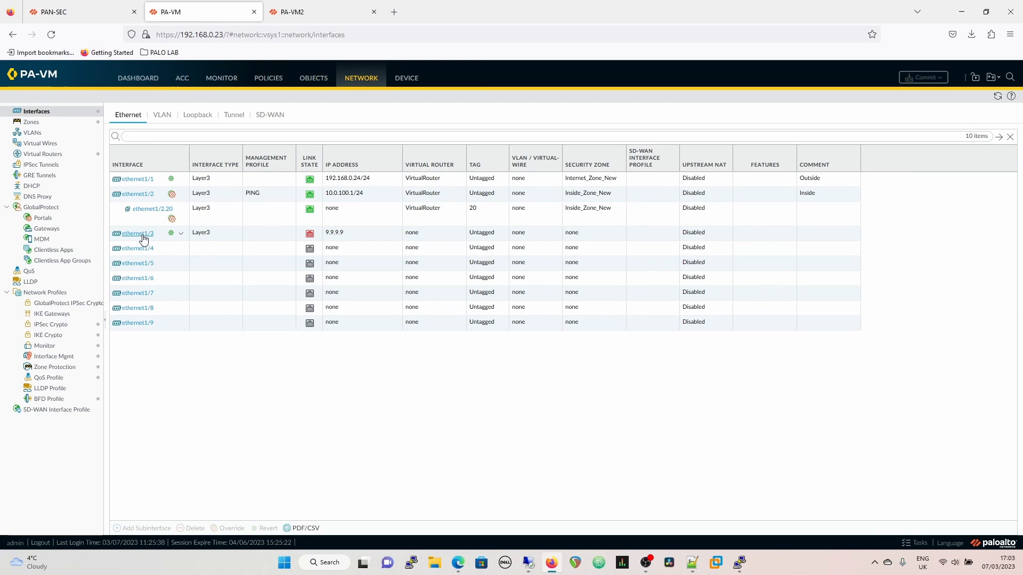
mouse_move(143, 238)
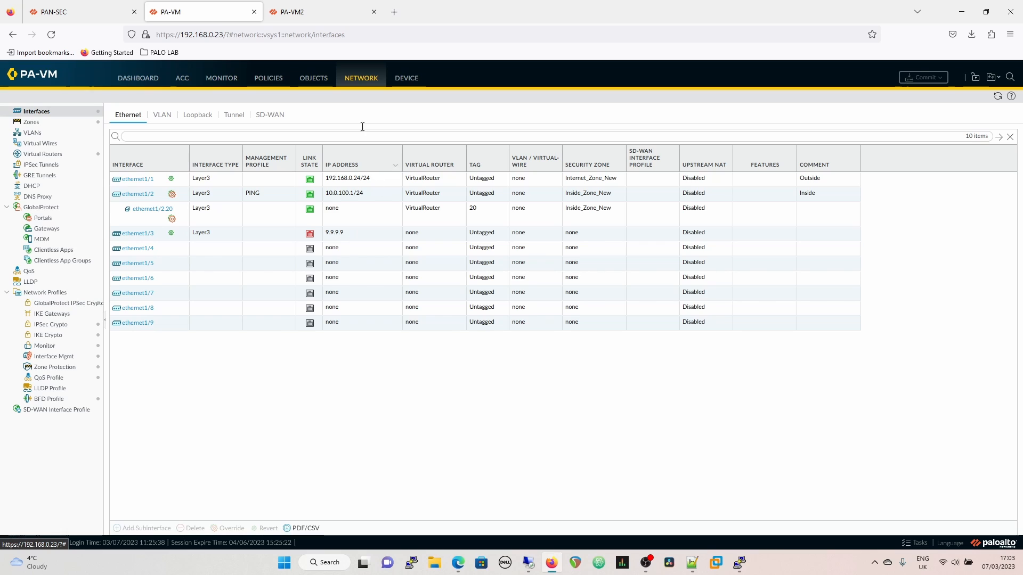
click(308, 12)
click(361, 77)
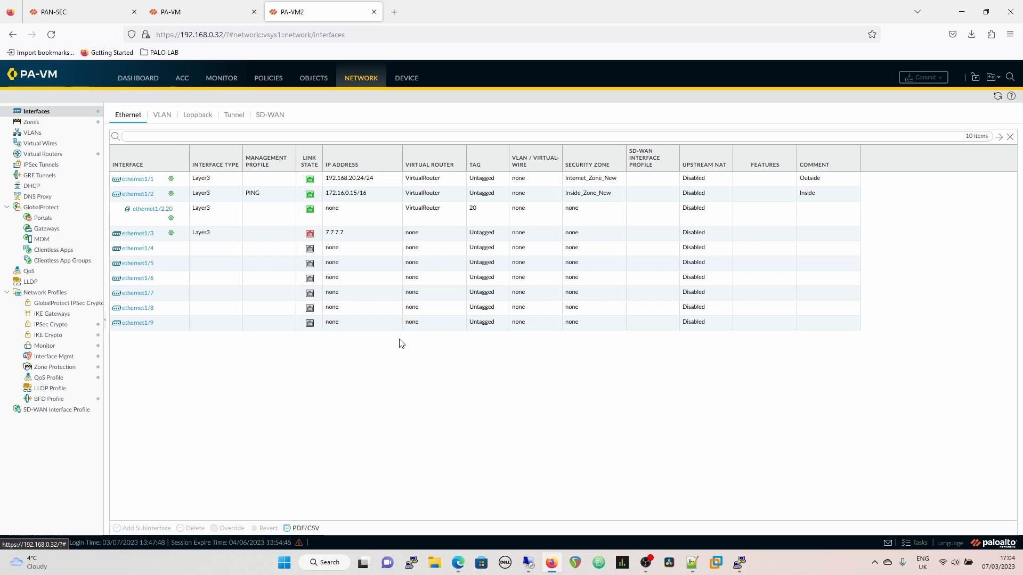
click(72, 12)
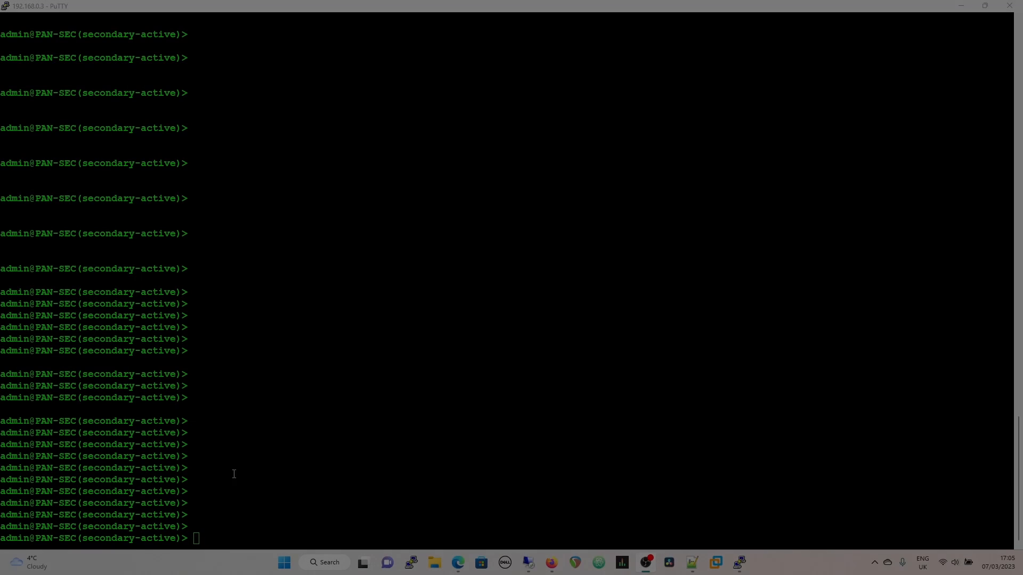
- Switch to the PuTTY session on Panorama, run "show devicegroups" and page to the end of its output
click(680, 488)
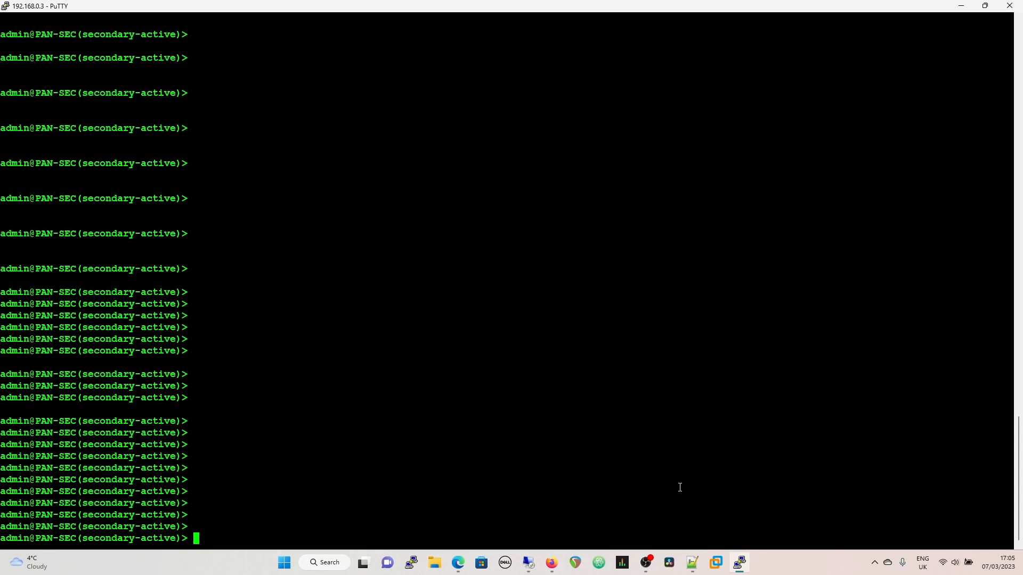
text(show devicegroups)
key(Return)
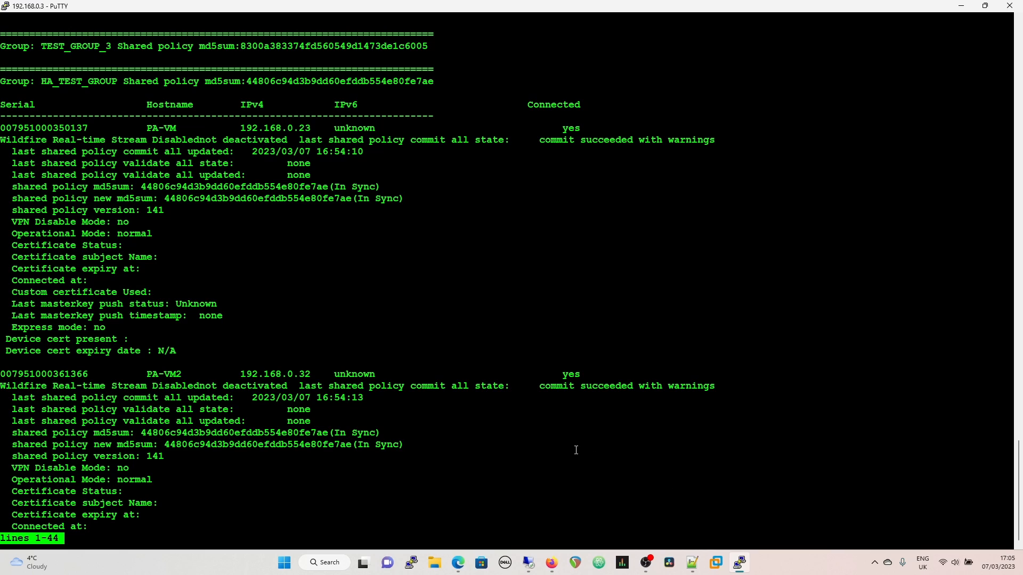
scroll(535, 415, up, 7)
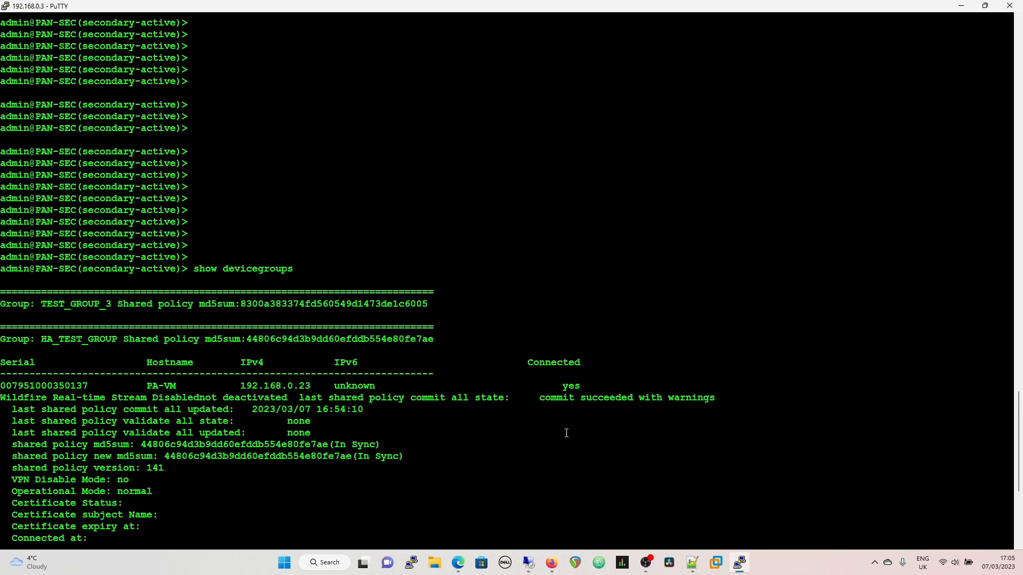
scroll(597, 422, down, 7)
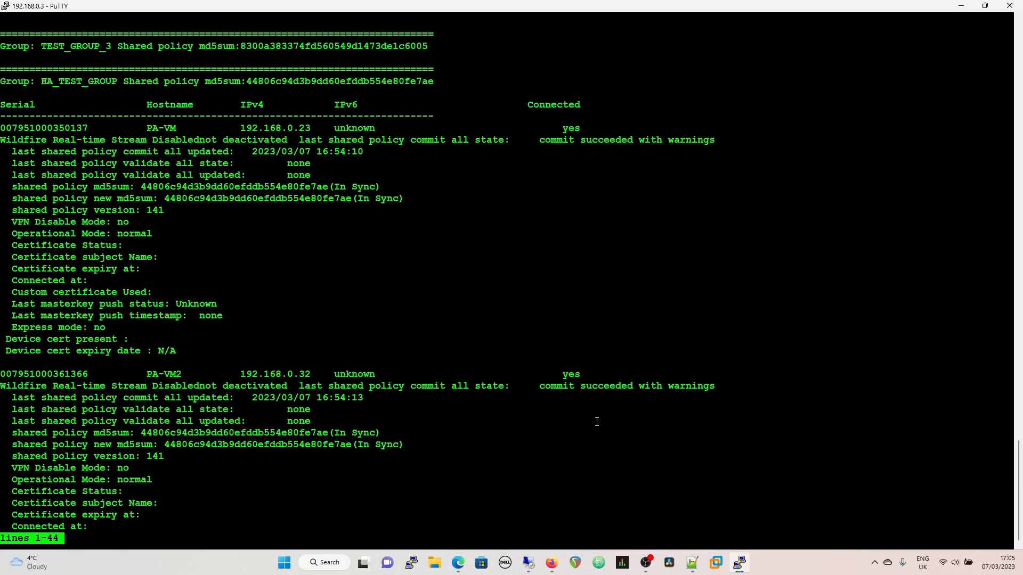
scroll(82, 61, up, 7)
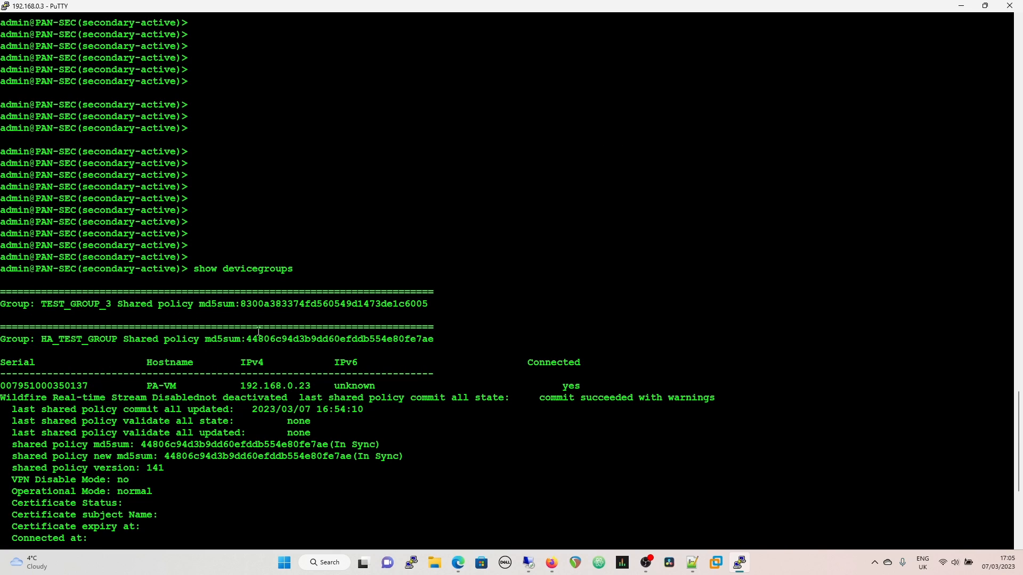
scroll(211, 328, down, 7)
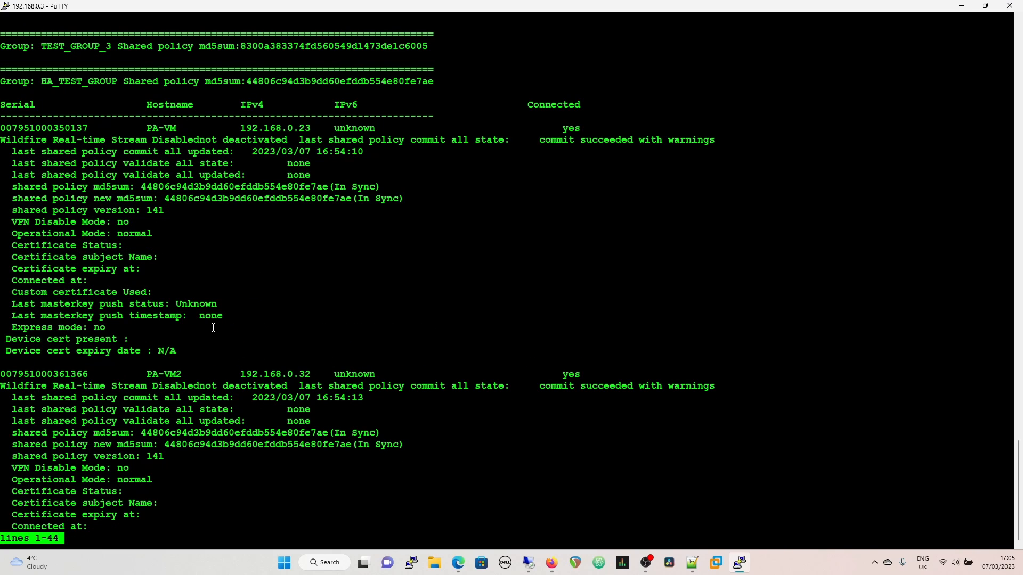
key(space)
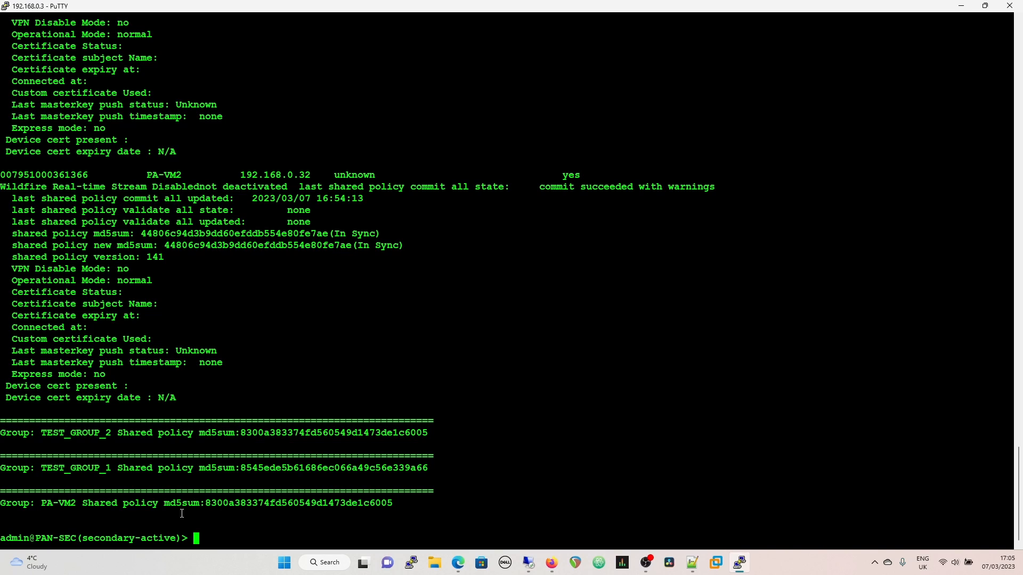
- Review the device groups, their member firewalls and the shared policy sync status in the output, and return to the Panorama web interface
scroll(431, 359, up, 7)
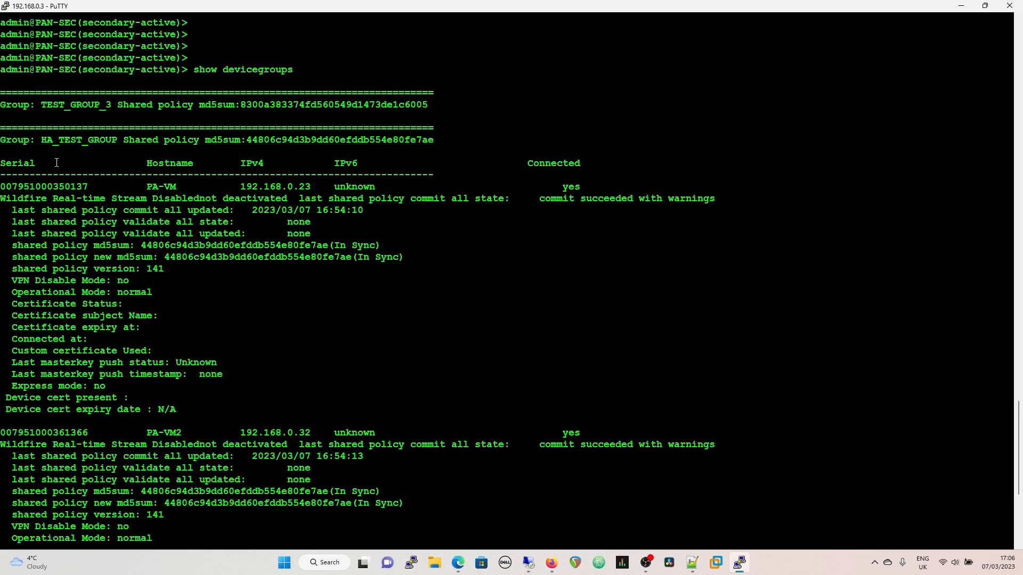
scroll(429, 329, down, 7)
scroll(293, 256, up, 7)
scroll(24, 447, down, 8)
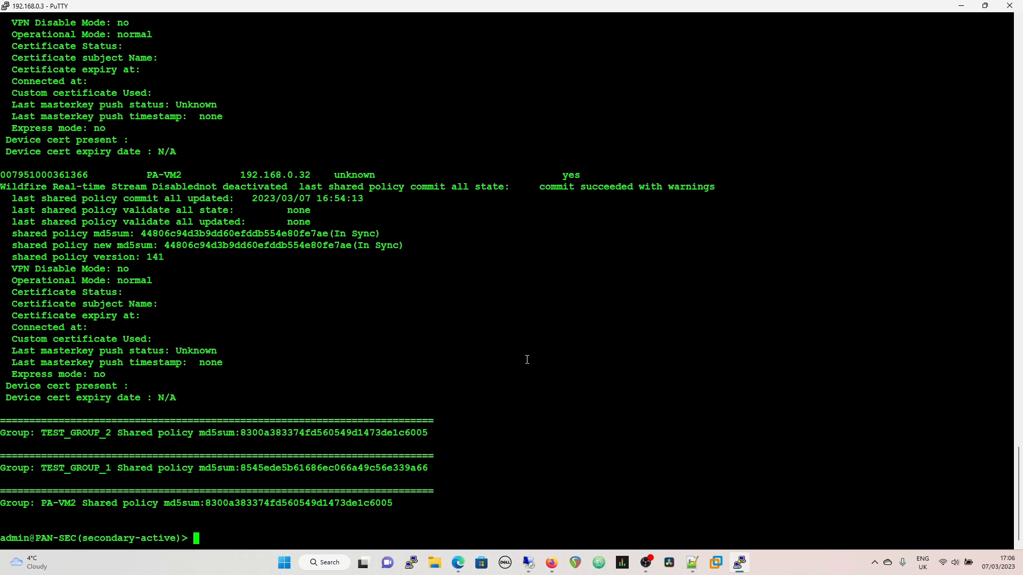
key(shift+Page_Up)
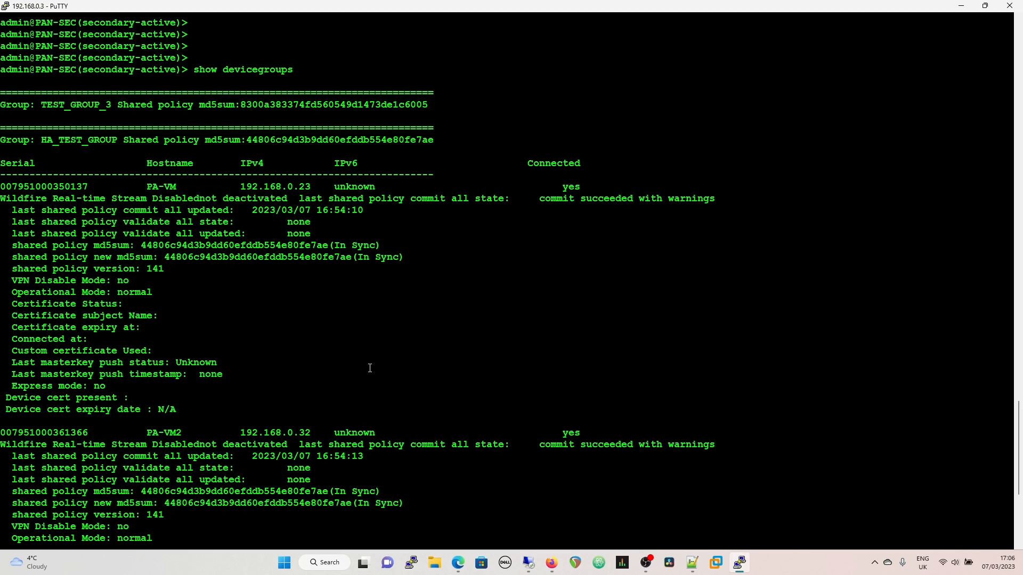
click(961, 6)
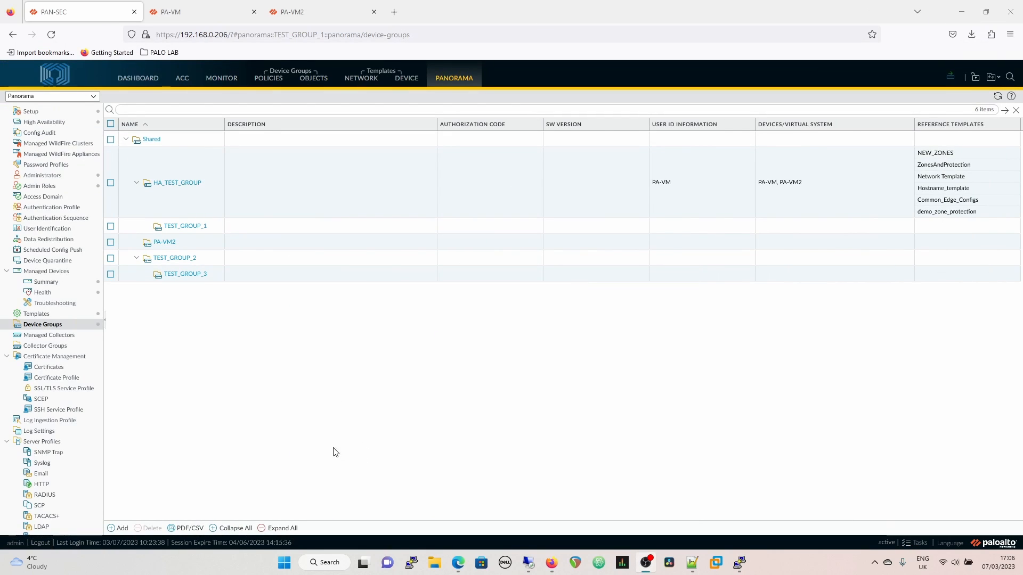
- Review the Panorama dashboard, including the Managed Devices Information widget and the device group and template sync status
click(143, 78)
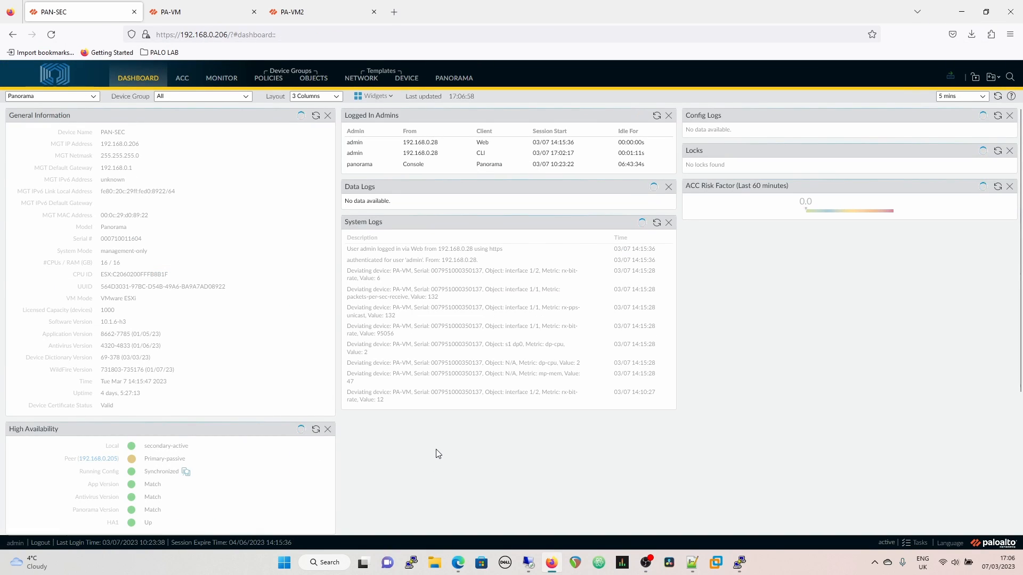
scroll(259, 423, down, 2)
scroll(259, 424, down, 3)
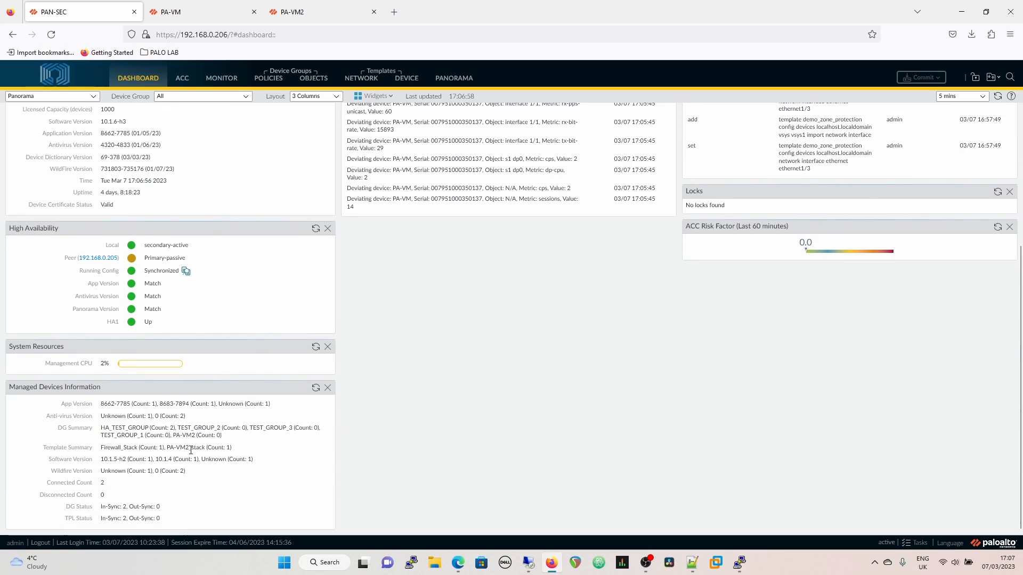
scroll(311, 436, up, 4)
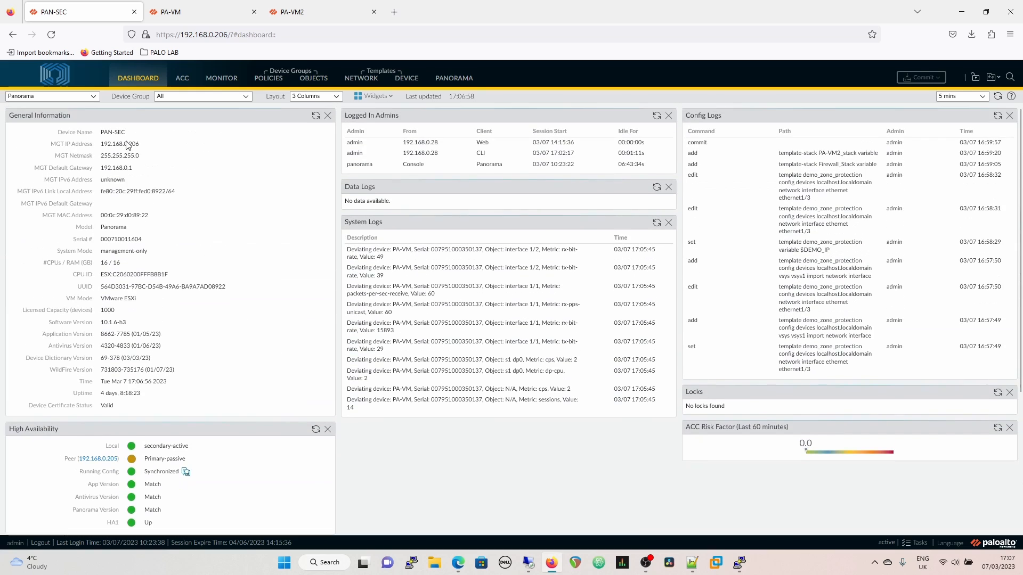
mouse_move(55, 71)
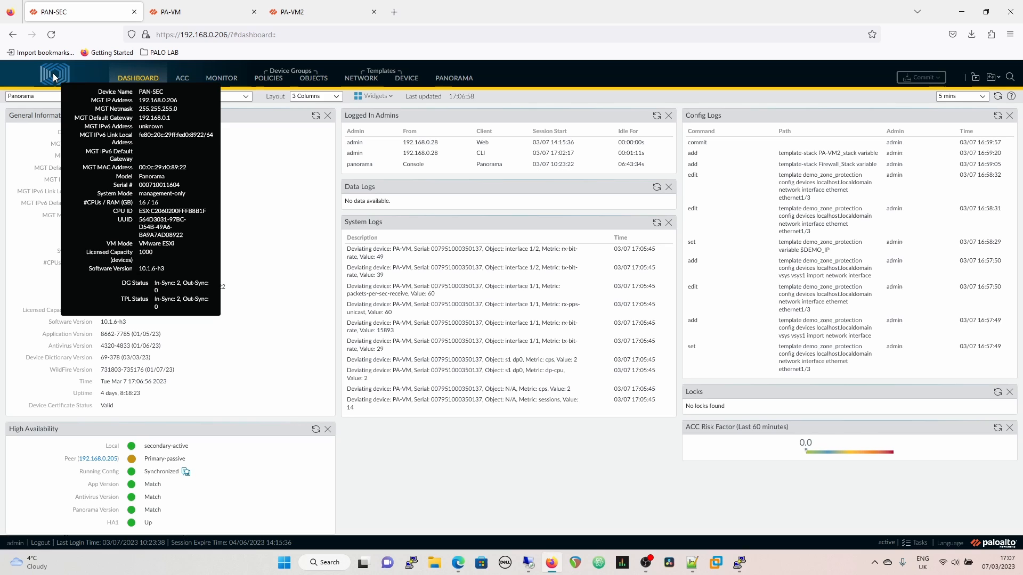
scroll(417, 450, down, 5)
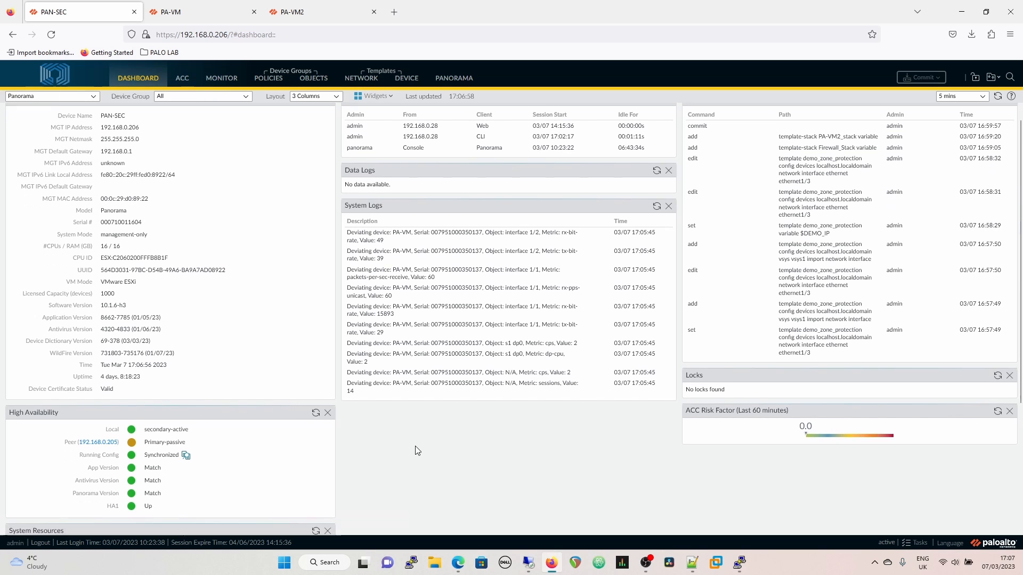
- Switch to the PuTTY session on Panorama, run "show template-stack" for all stacks and page to the end of its output
click(740, 565)
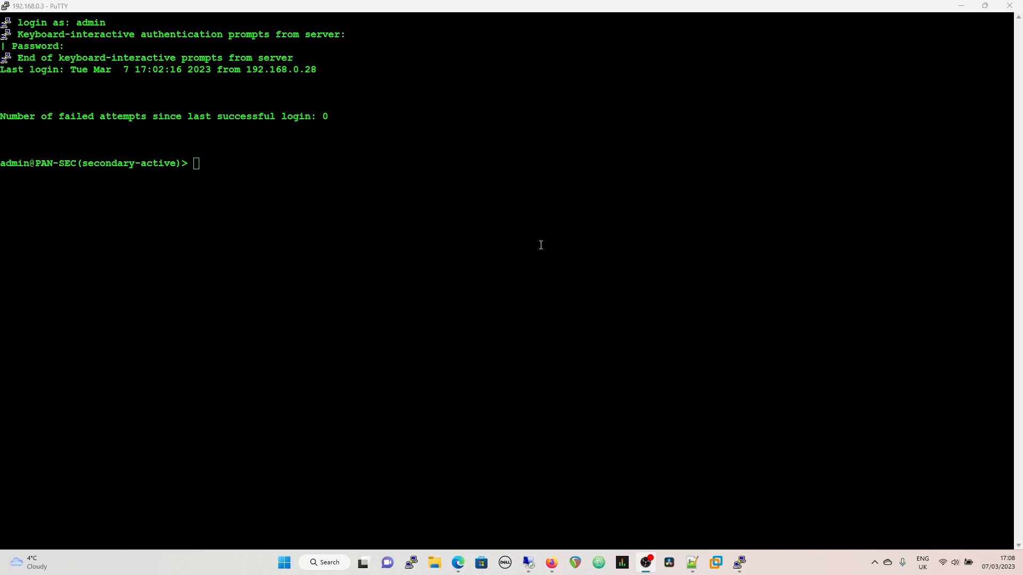
click(352, 186)
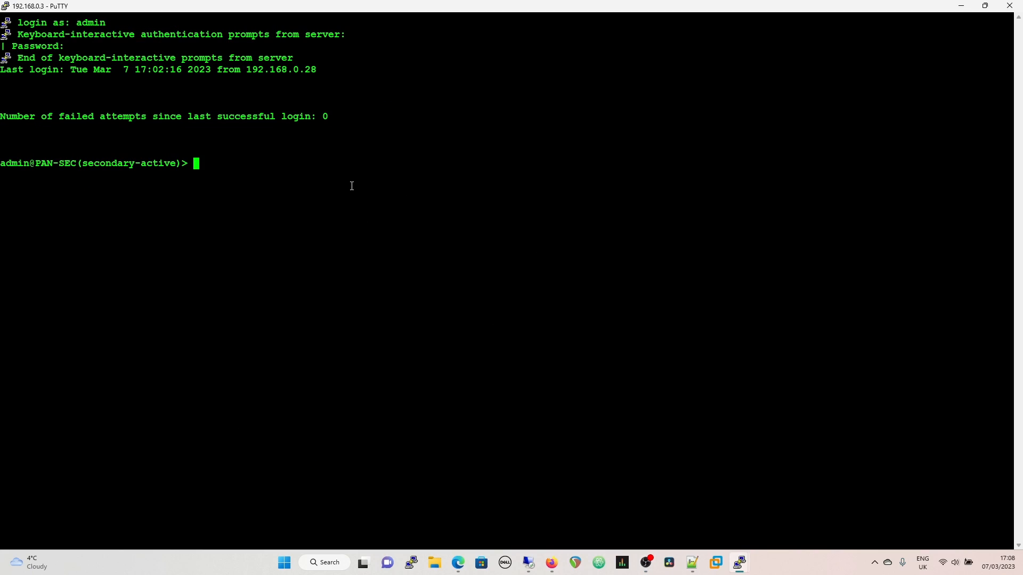
text(show template-st)
key(Tab)
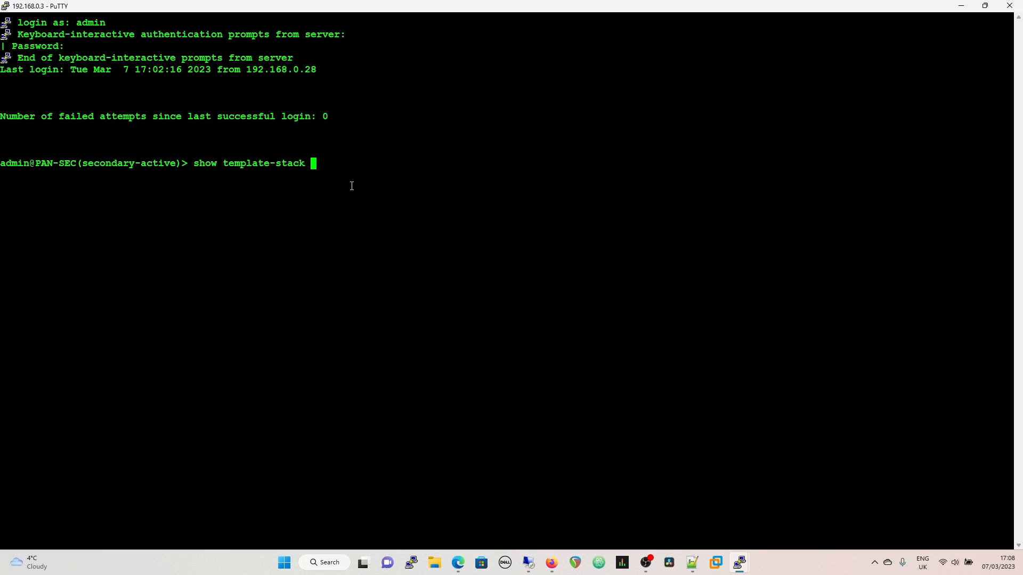
text(name)
key(Tab)
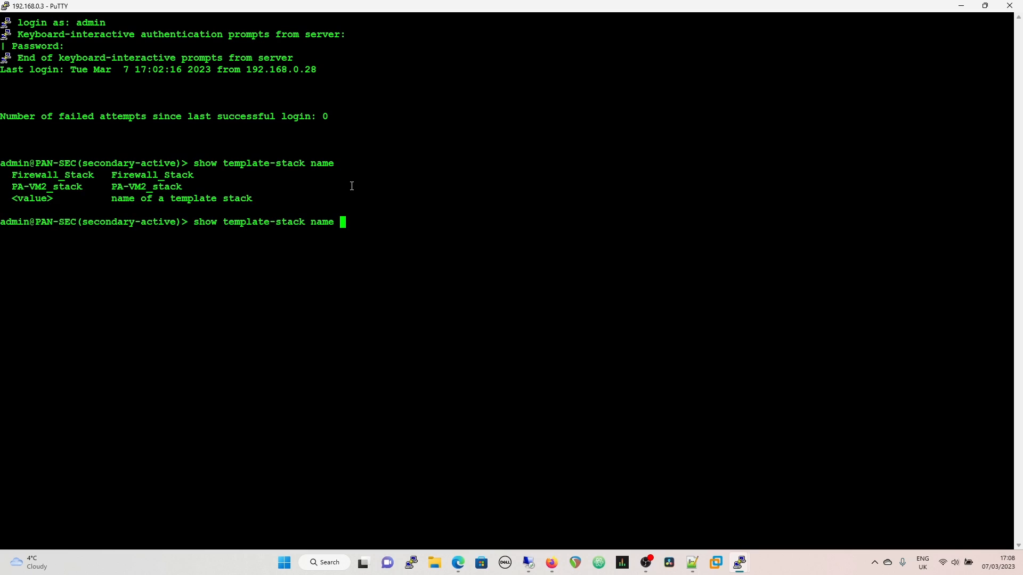
key(BackSpace)
key(BackSpace)
key(BackSpace)
key(BackSpace)
key(BackSpace)
key(Return)
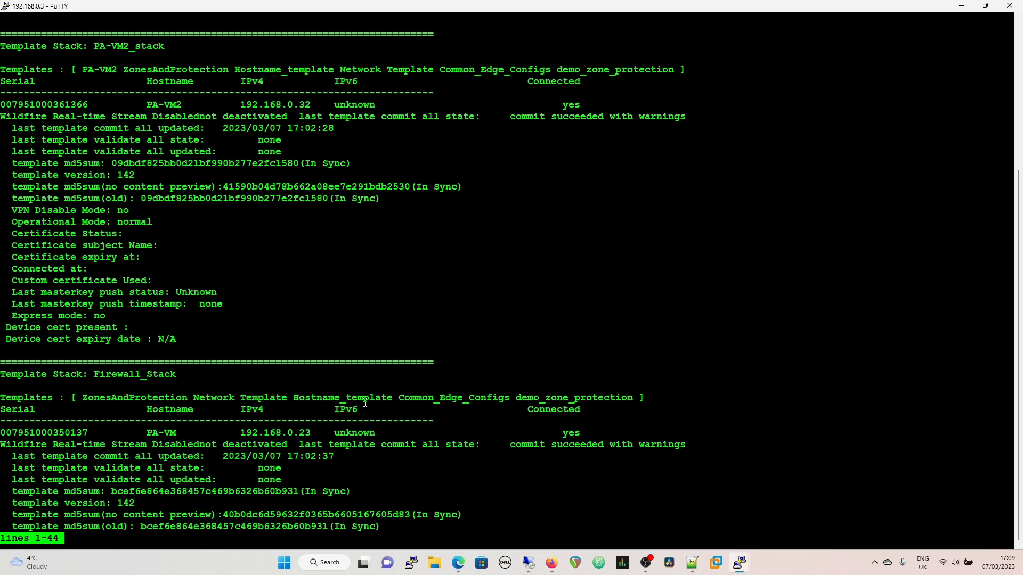
key(space)
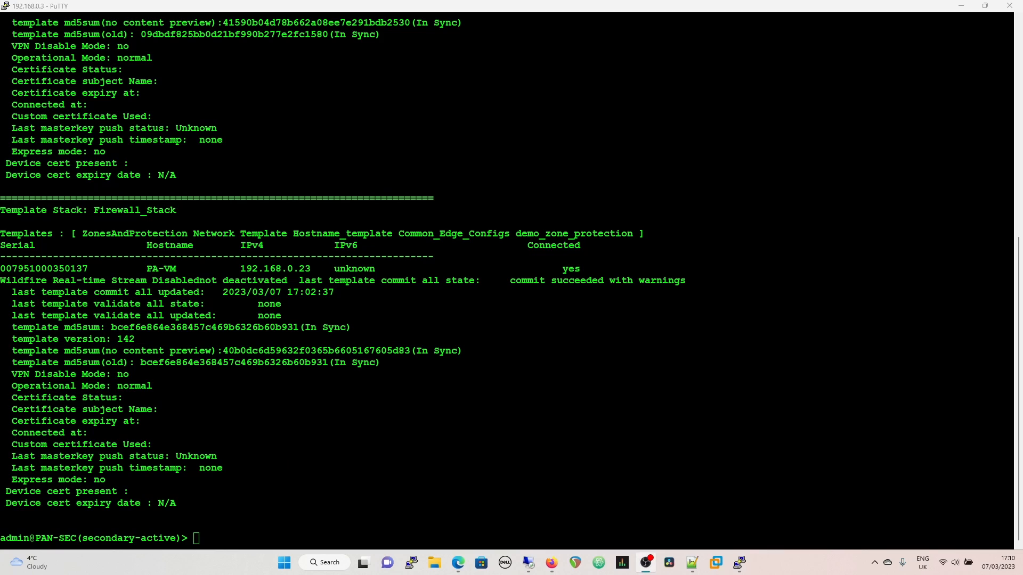
- Set the CLI configuration output format to set with "set cli config-output-format set"
click(456, 510)
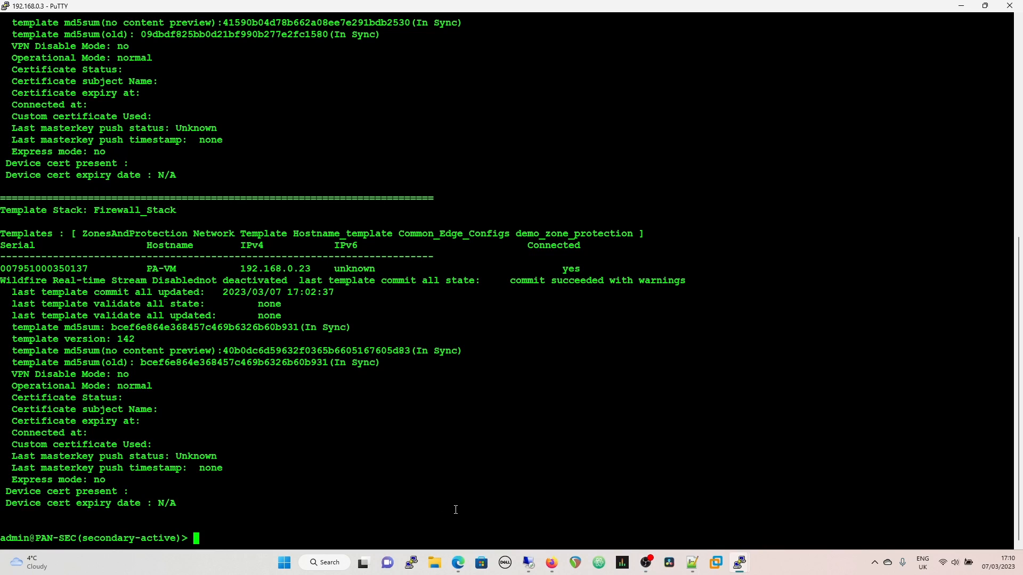
text(set cli config-ou)
key(Tab)
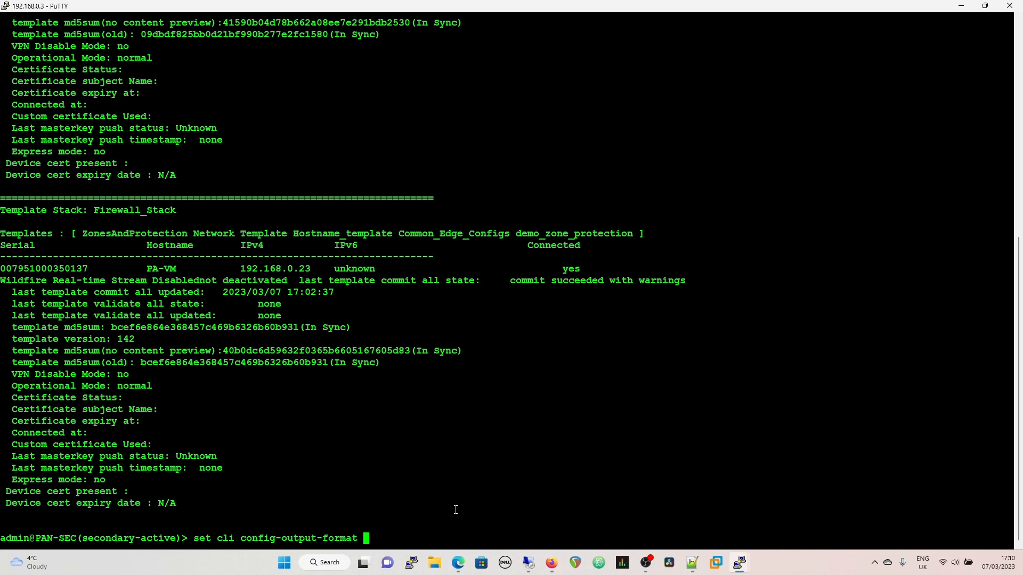
text(set)
key(Return)
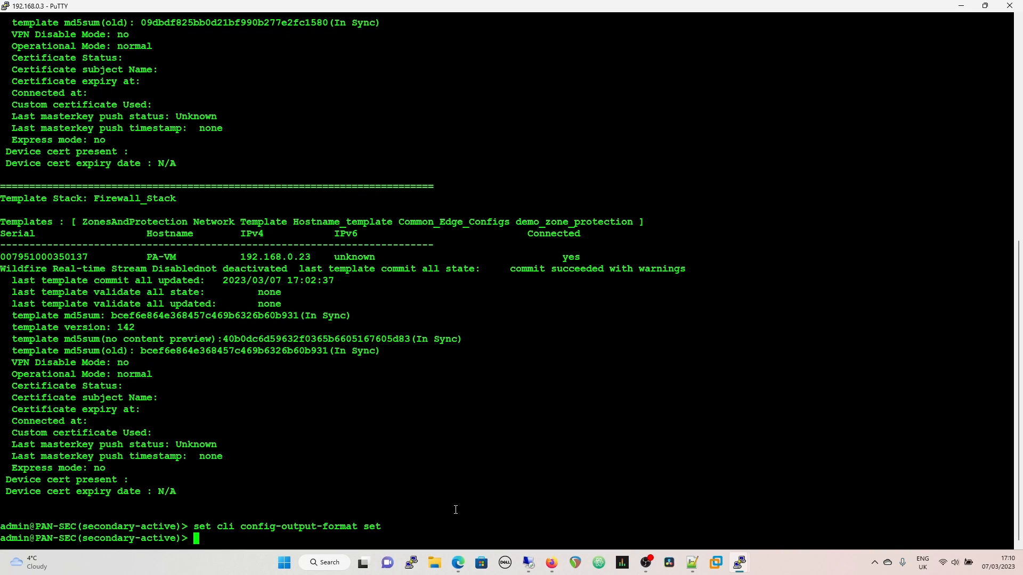
- Enter configuration mode and list the template stack configuration with "show template-stack"
text(configure)
key(Return)
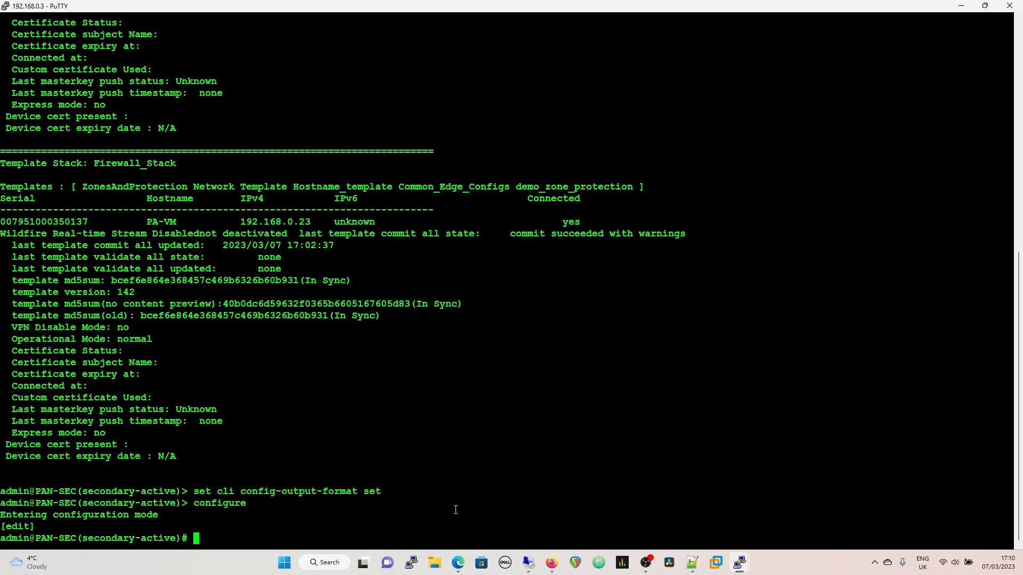
text(show templat)
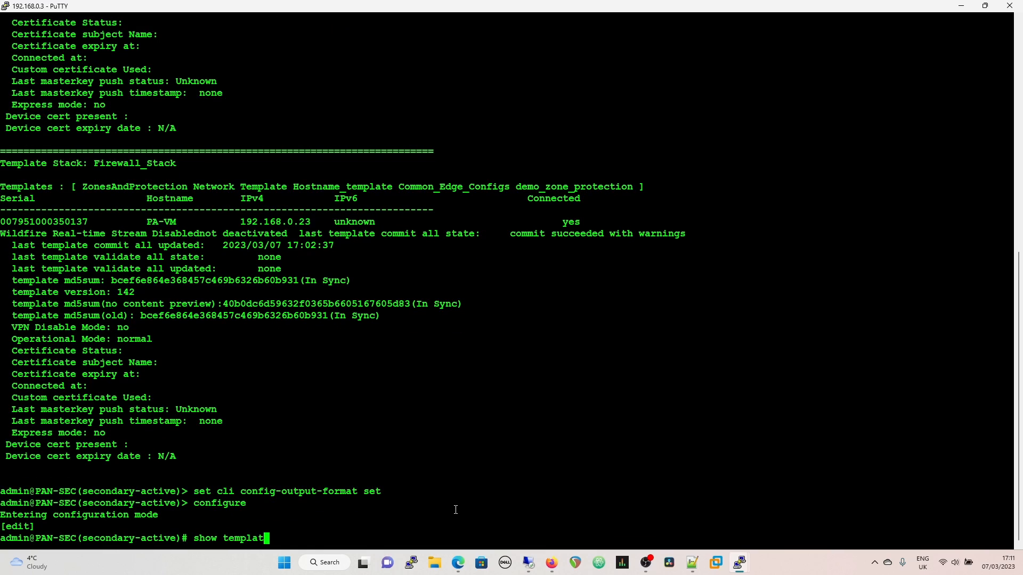
text(e-stack)
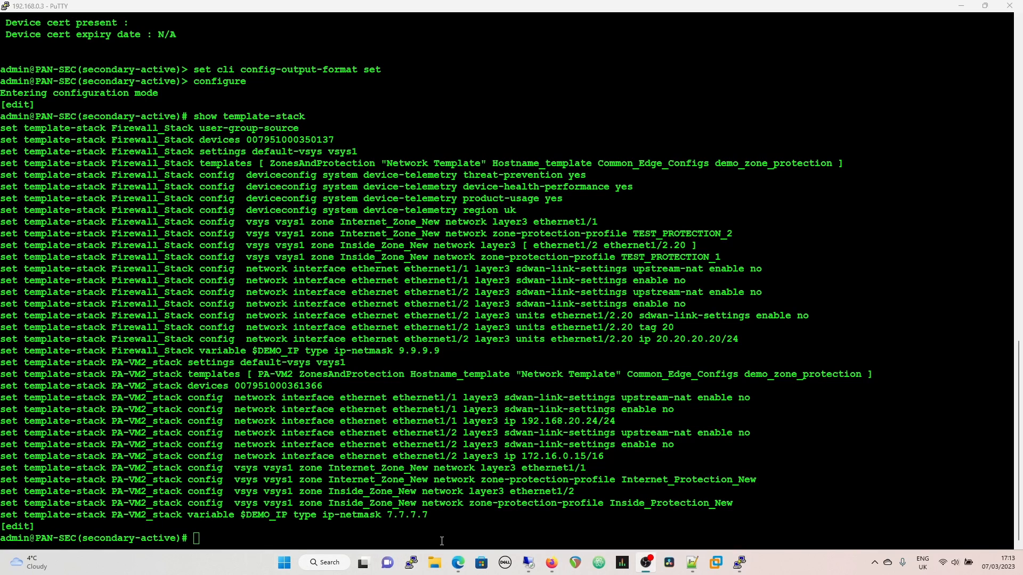
- Set the PA-VM2_stack variable $DEMO_IP to ip-netmask 8.8.8.8 with "set template-stack PA-VM2_stack variable $DEMO_IP type ip-netmask 8.8.8.8"
click(463, 538)
text(set )
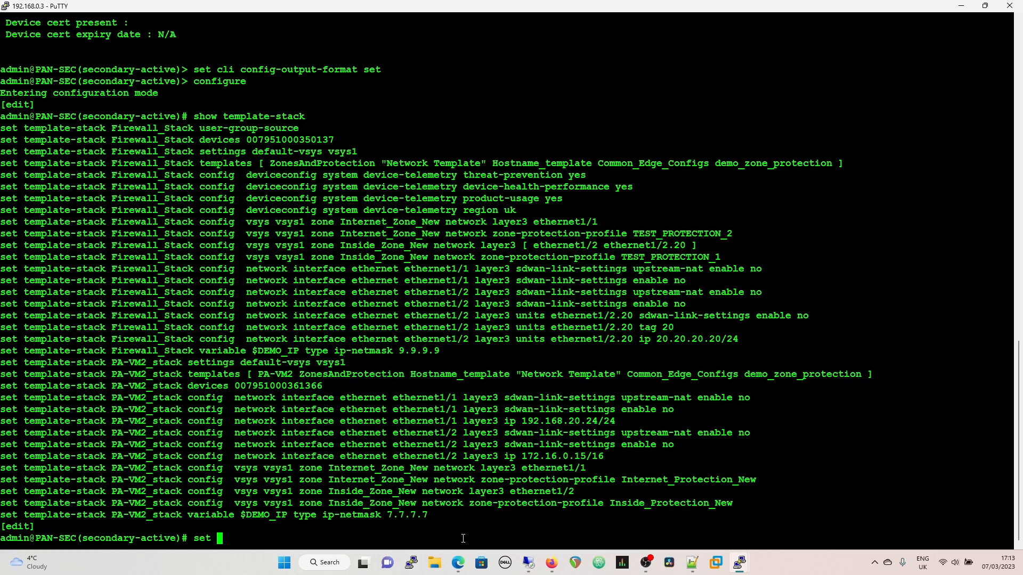
text(template-stack)
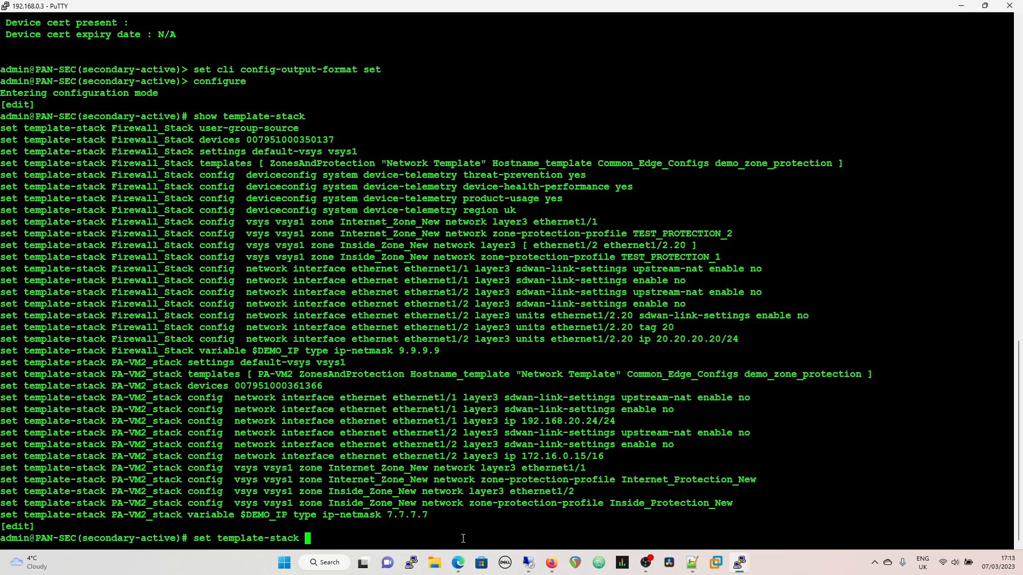
drag(113, 517, 182, 518)
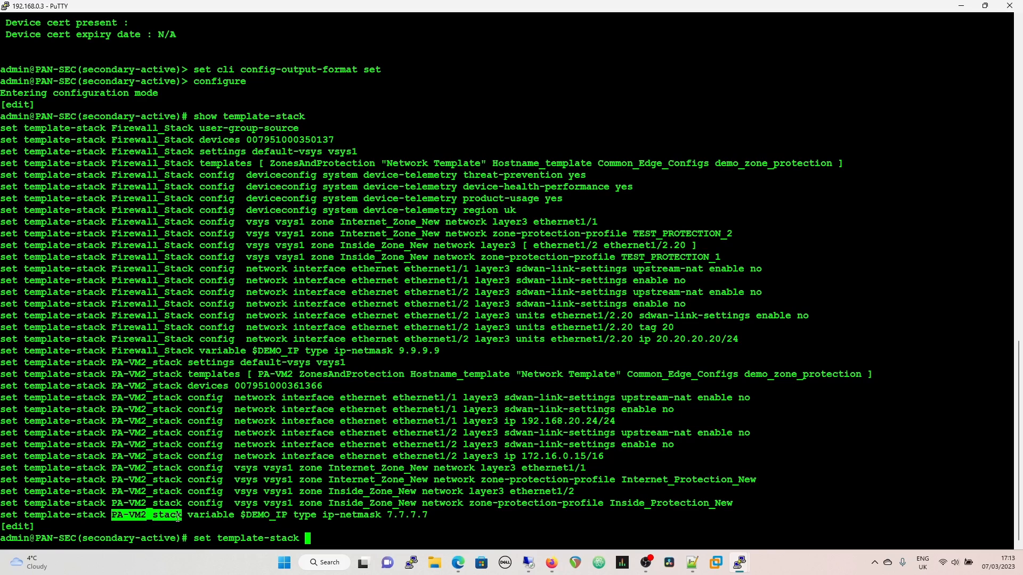
right_click(201, 520)
double_click(209, 515)
right_click(343, 529)
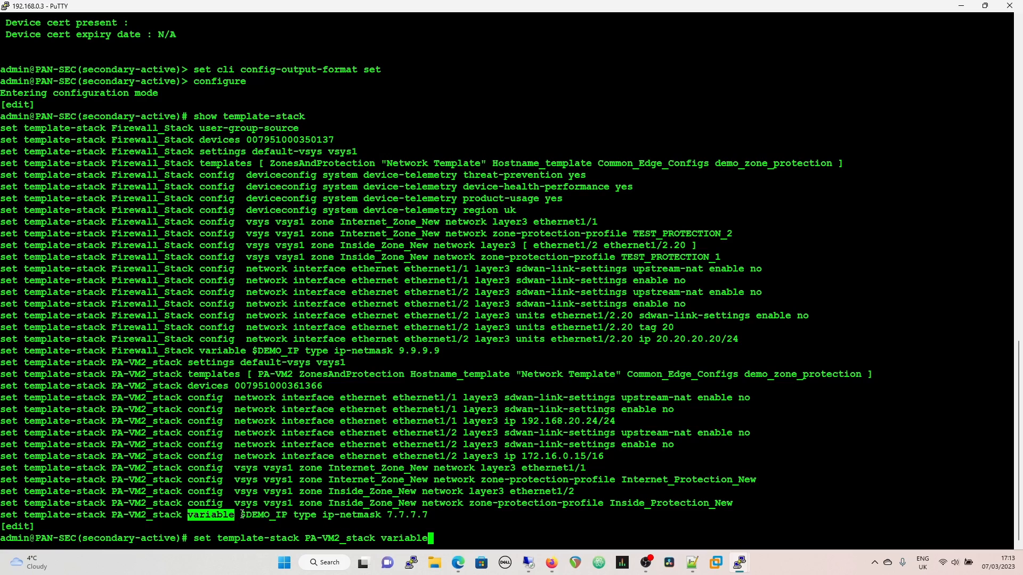
drag(241, 515, 281, 517)
right_click(282, 517)
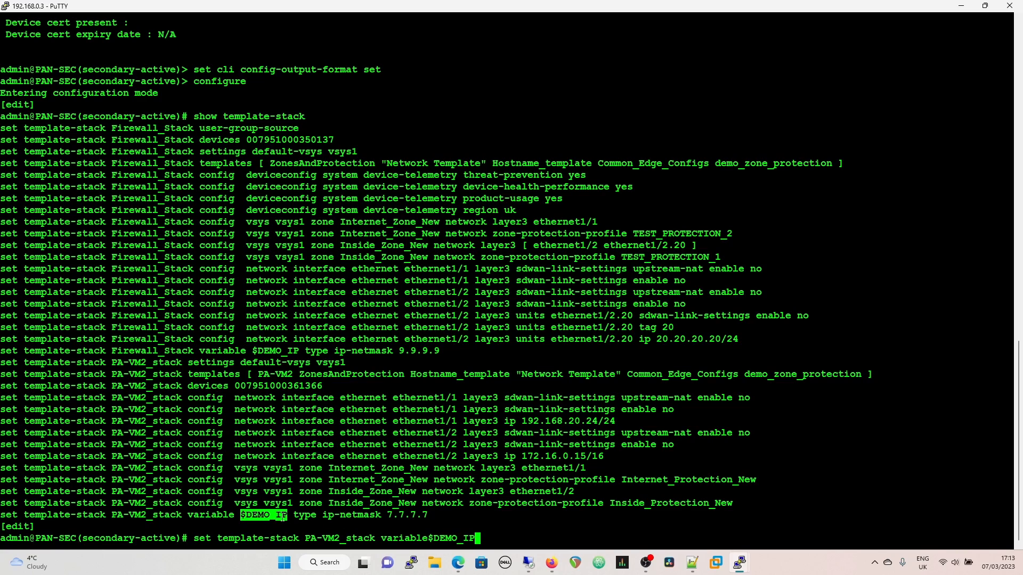
key(Left)
key(Left)
key(Left)
key(Left)
key(Left)
key(Left)
key(Left)
key(Left)
key(Right)
key(Right)
key(Right)
key(Right)
key(Right)
key(Right)
key(Right)
key(Right)
text(type )
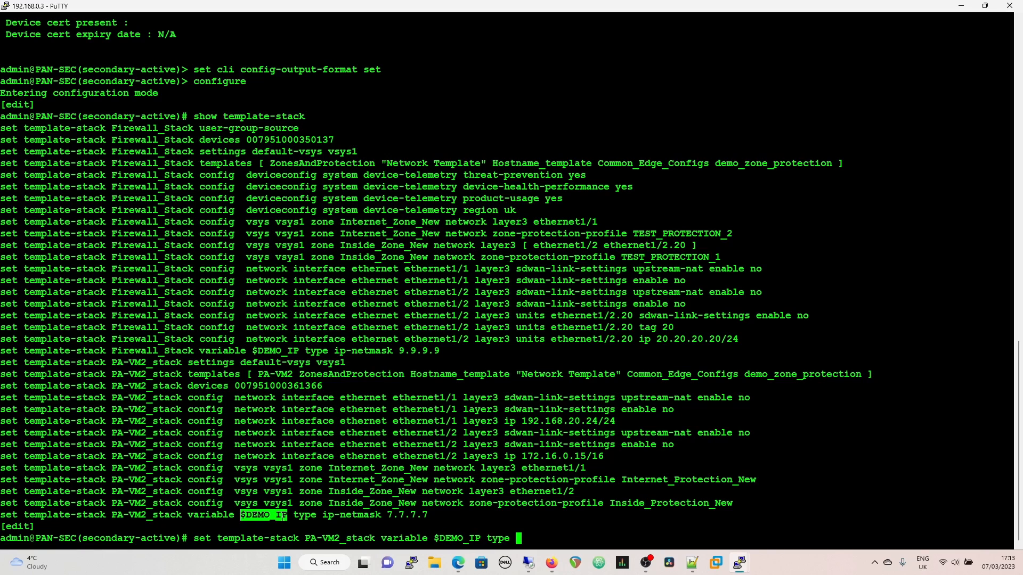
text(ip-netmask 8.8.8.8)
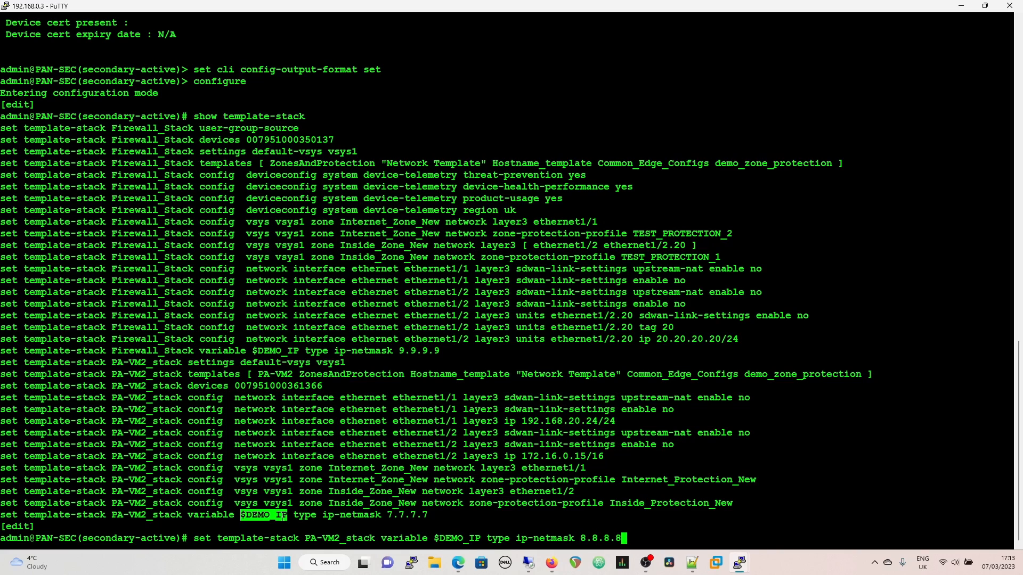
key(Return)
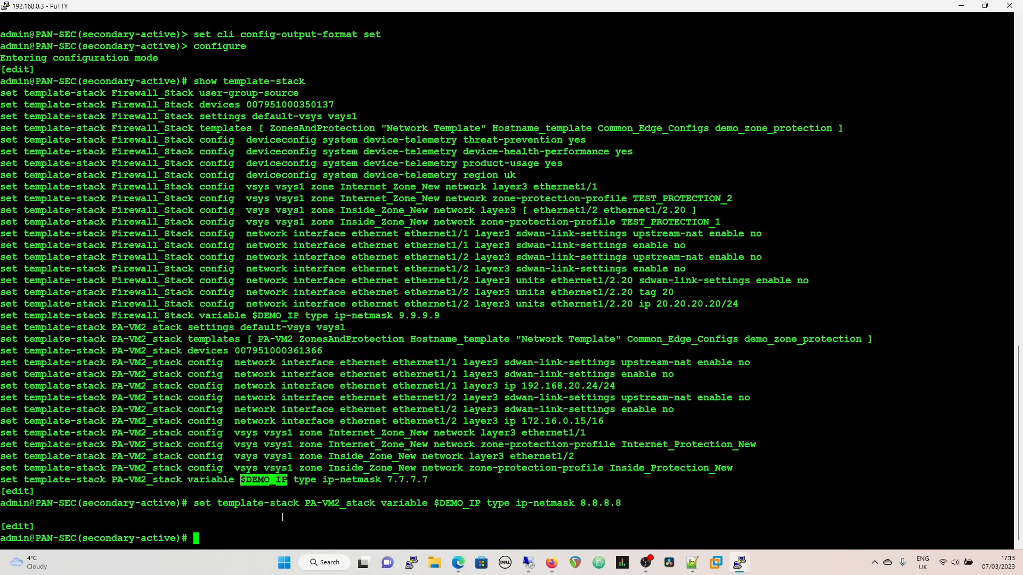
- Check the PA-VM2_stack variable by rerunning "show template-stack", and commit the configuration on Panorama
key(Up)
key(Up)
key(Return)
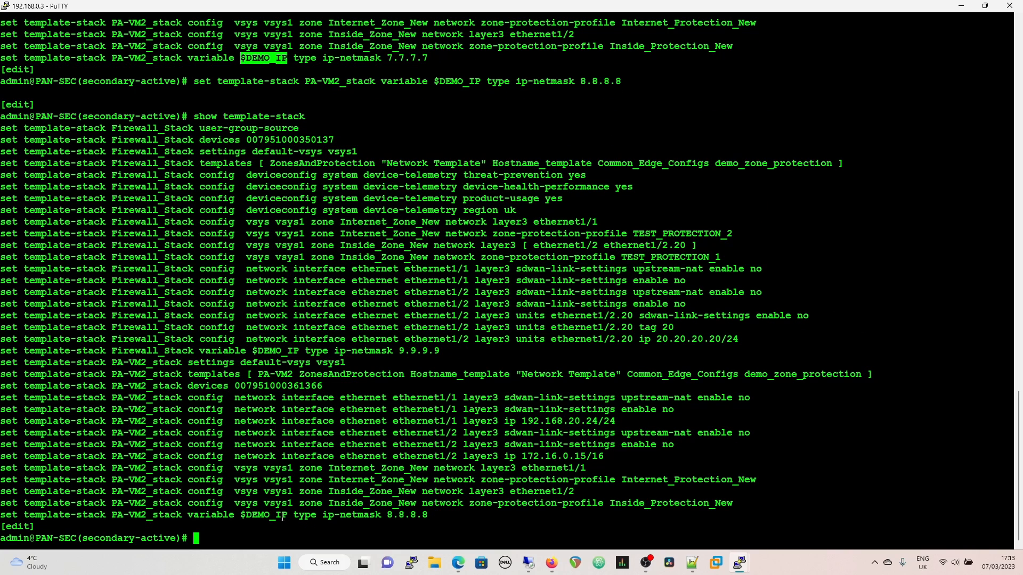
text(commit)
key(Return)
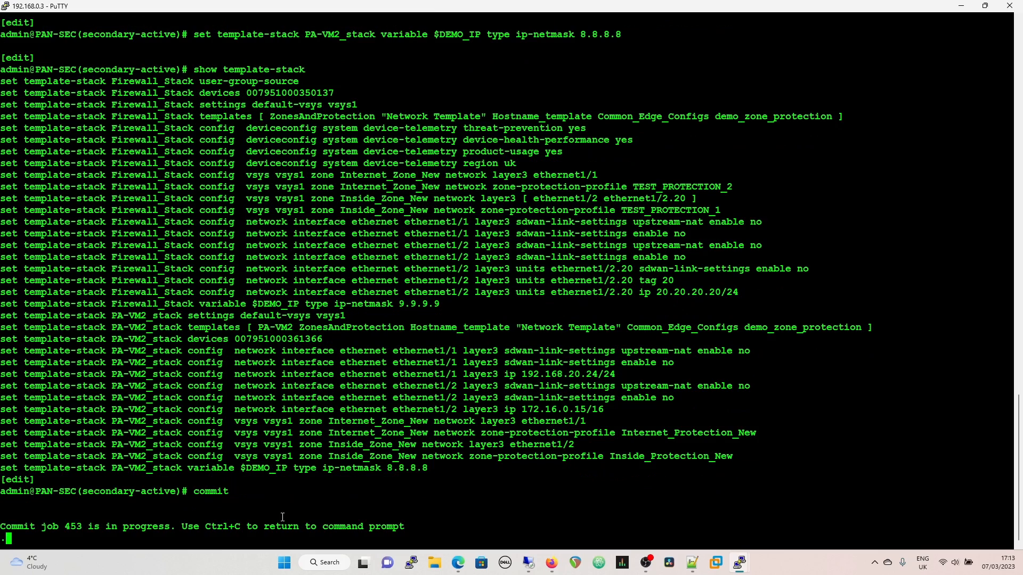